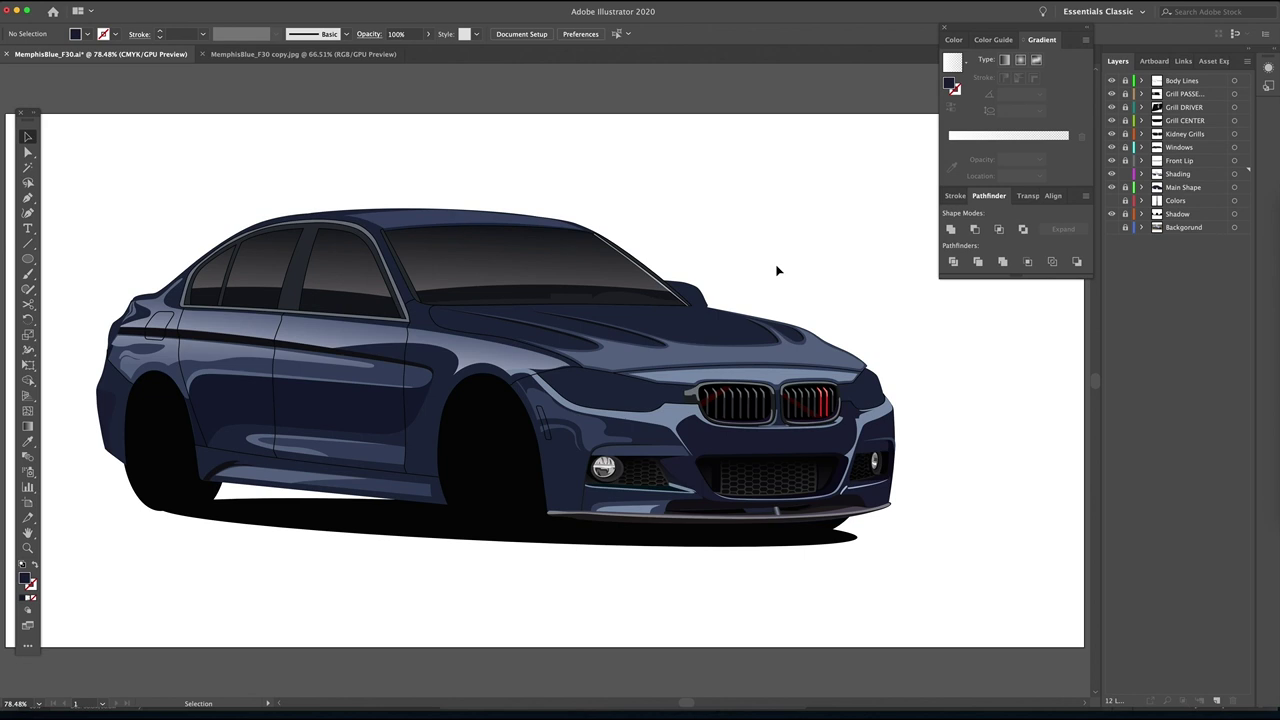
# Save the document, then add a new layer and place it directly below the Body Lines layer.
pyautogui.press('a')
pyautogui.hotkey('ctrl', 's')
pyautogui.click(1217, 702)
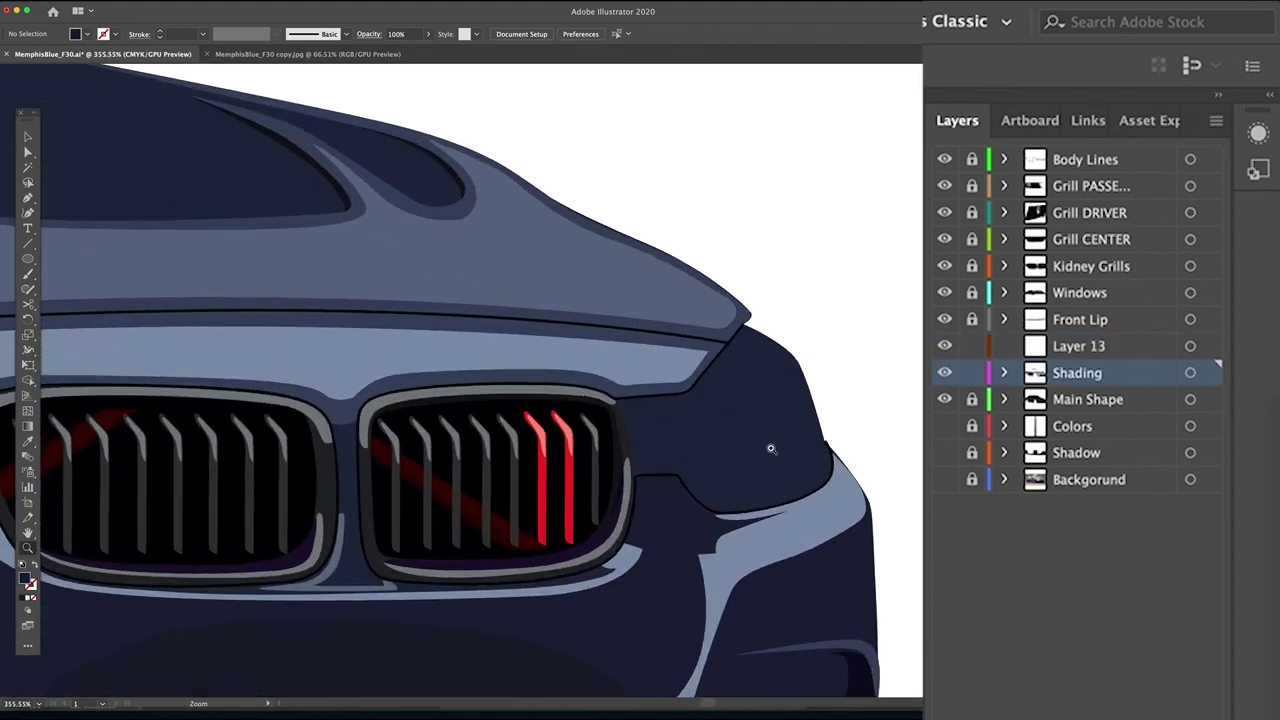
pyautogui.moveTo(771, 448); pyautogui.dragTo(830, 448)
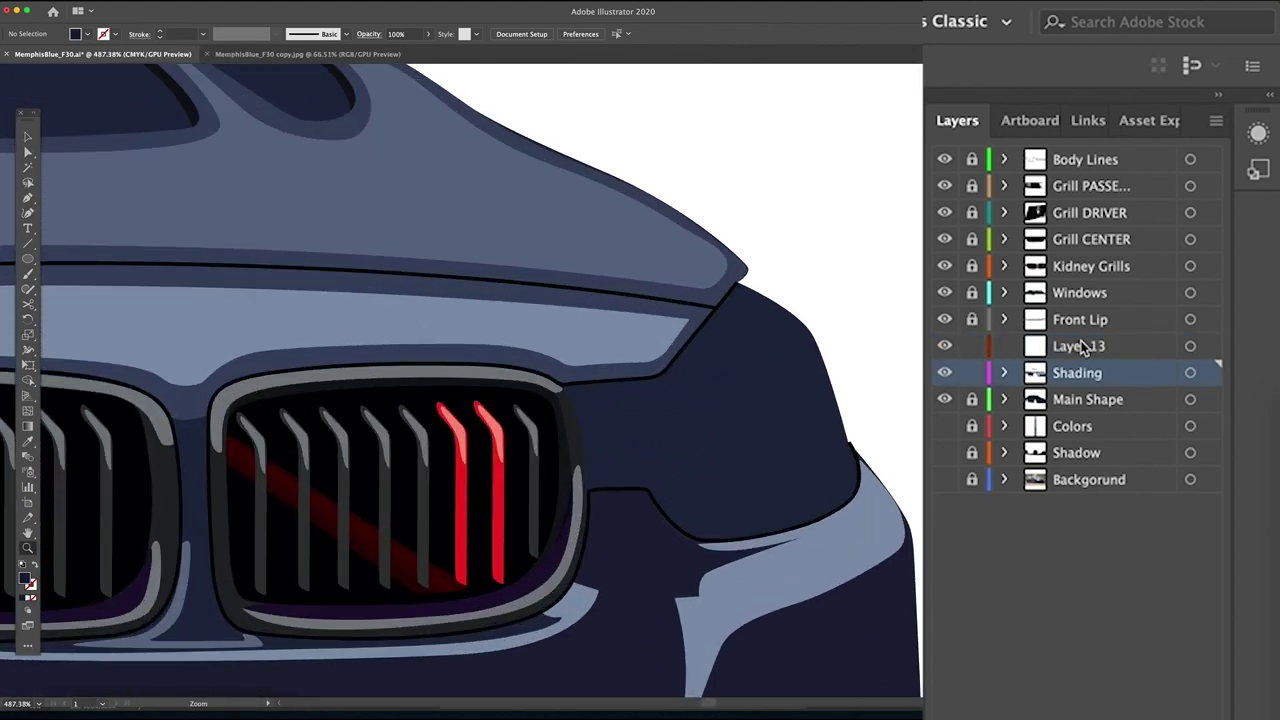
pyautogui.click(1078, 352)
pyautogui.moveTo(1078, 349); pyautogui.dragTo(1077, 190)
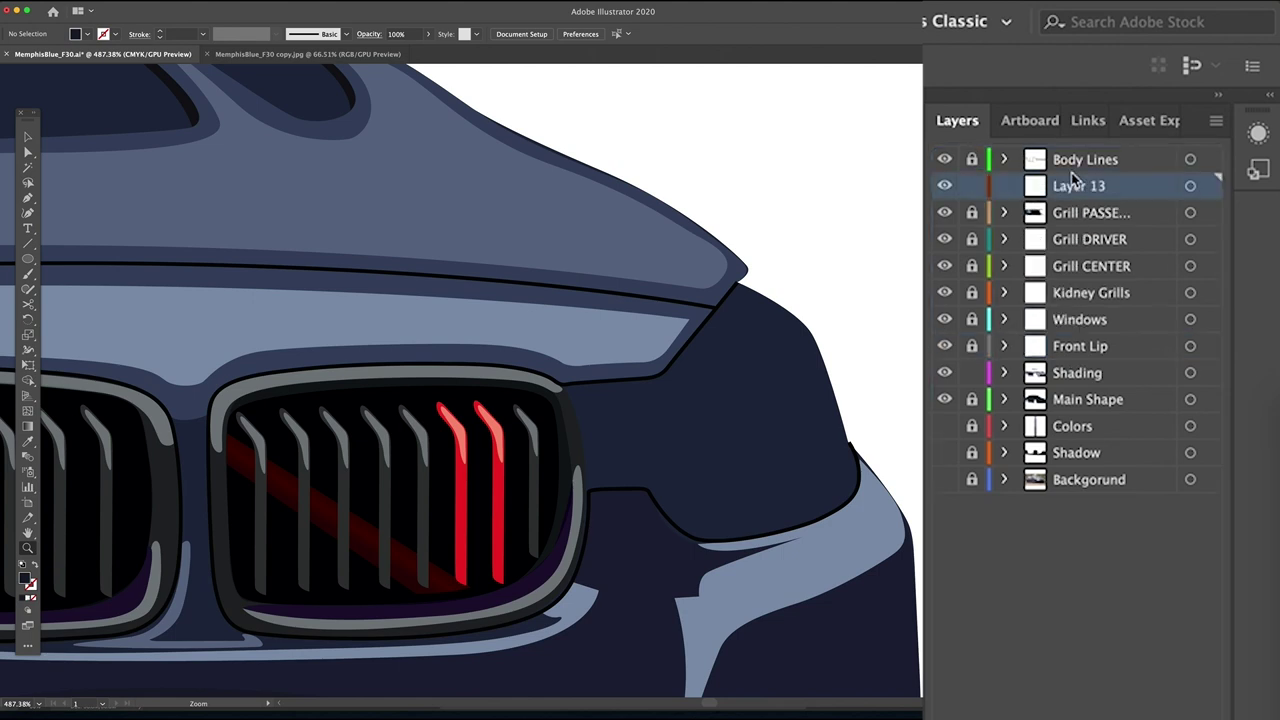
# Rename the new layer with a name starting with "Headlight", keeping its brown layer colour.
pyautogui.doubleClick(1077, 190)
pyautogui.doubleClick(1044, 190)
pyautogui.write('HE')
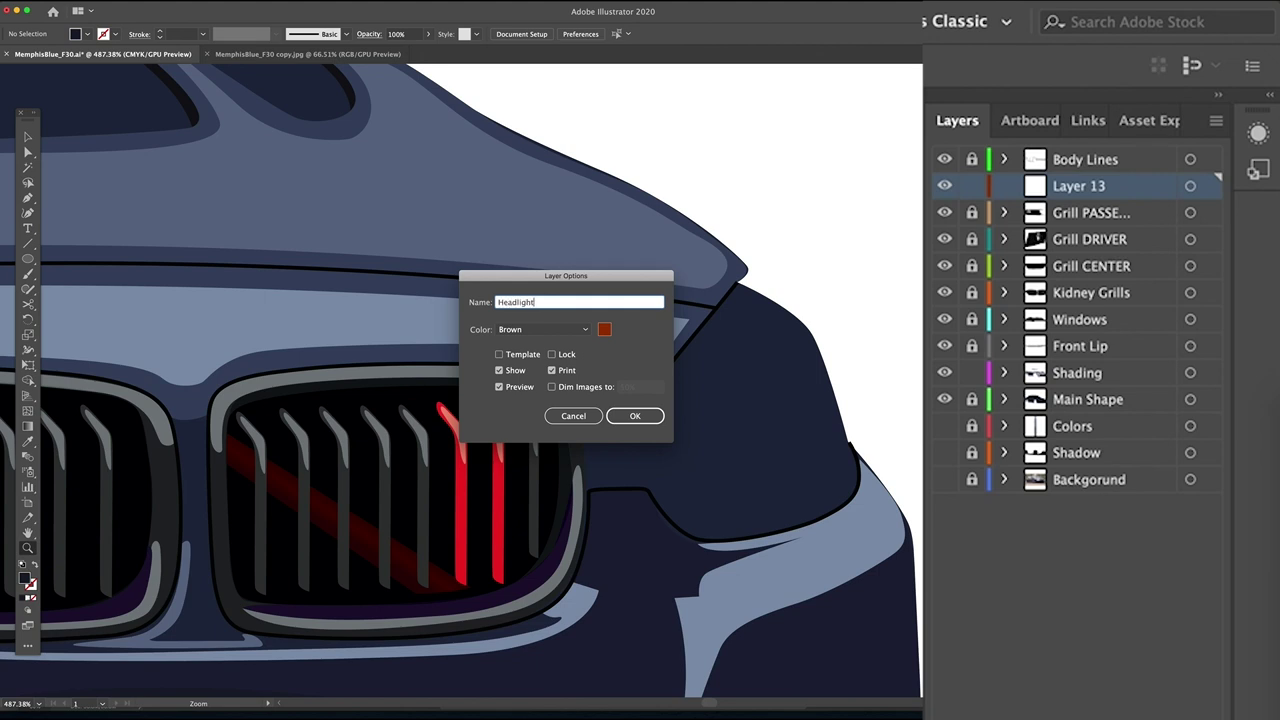
pyautogui.press('Return')
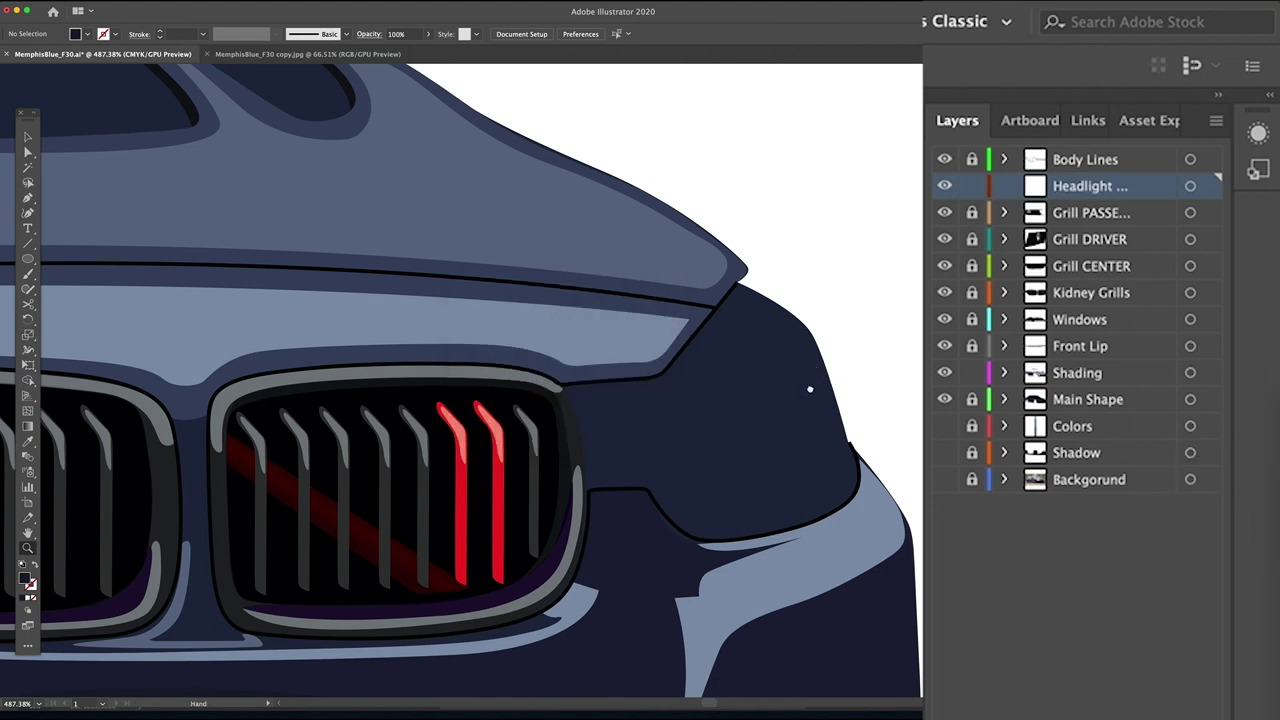
# Hide the Main Shape layer, show the background photo layer and move the Headlight layer directly below Shading.
pyautogui.moveTo(809, 383); pyautogui.dragTo(769, 367)
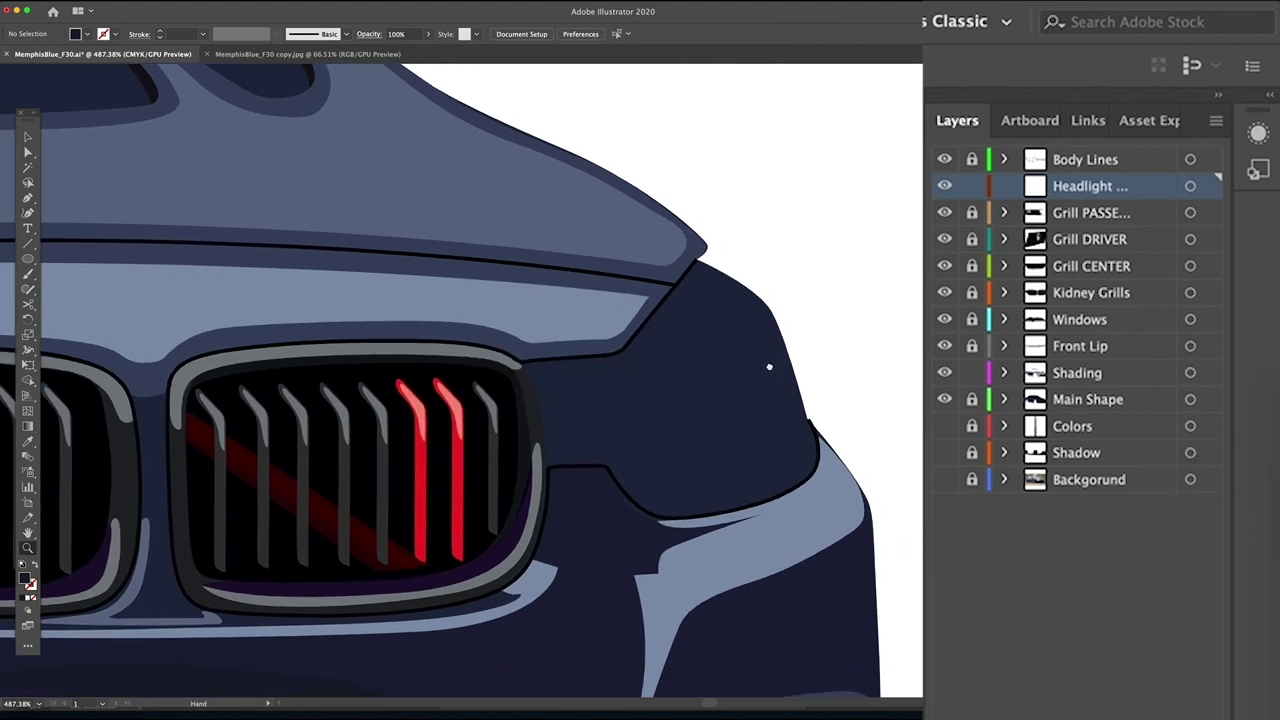
pyautogui.click(944, 399)
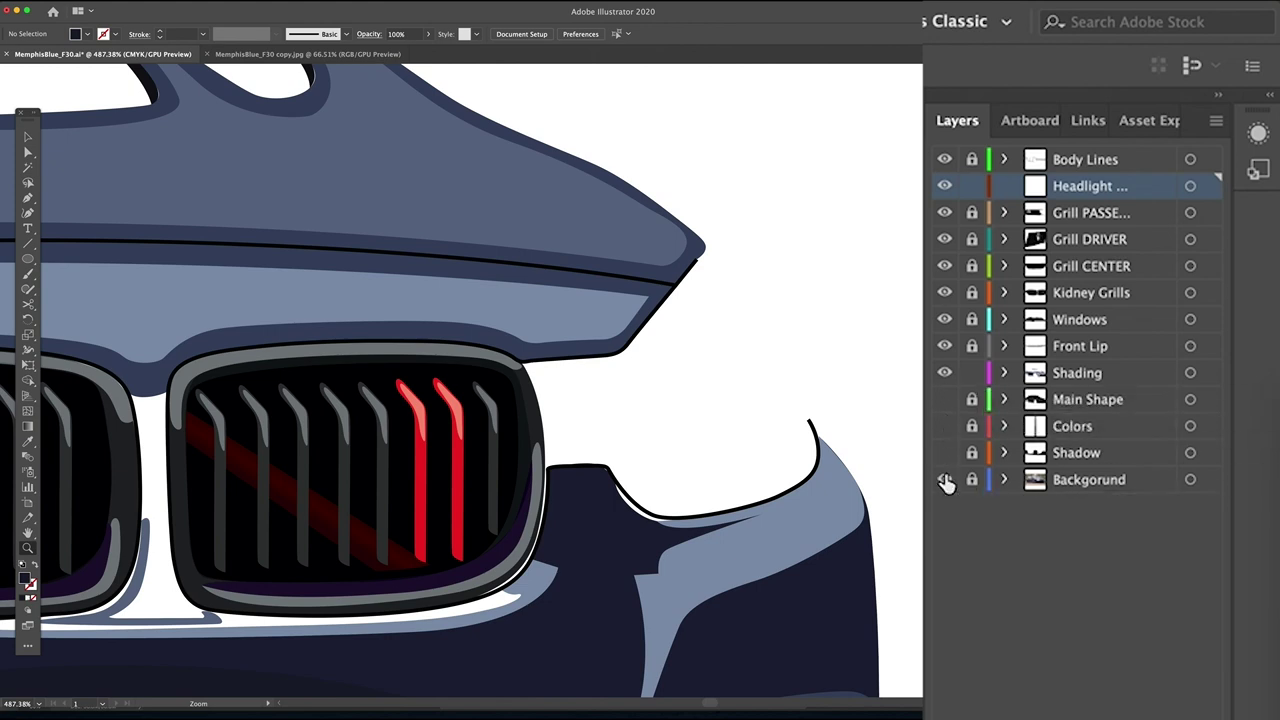
pyautogui.click(944, 480)
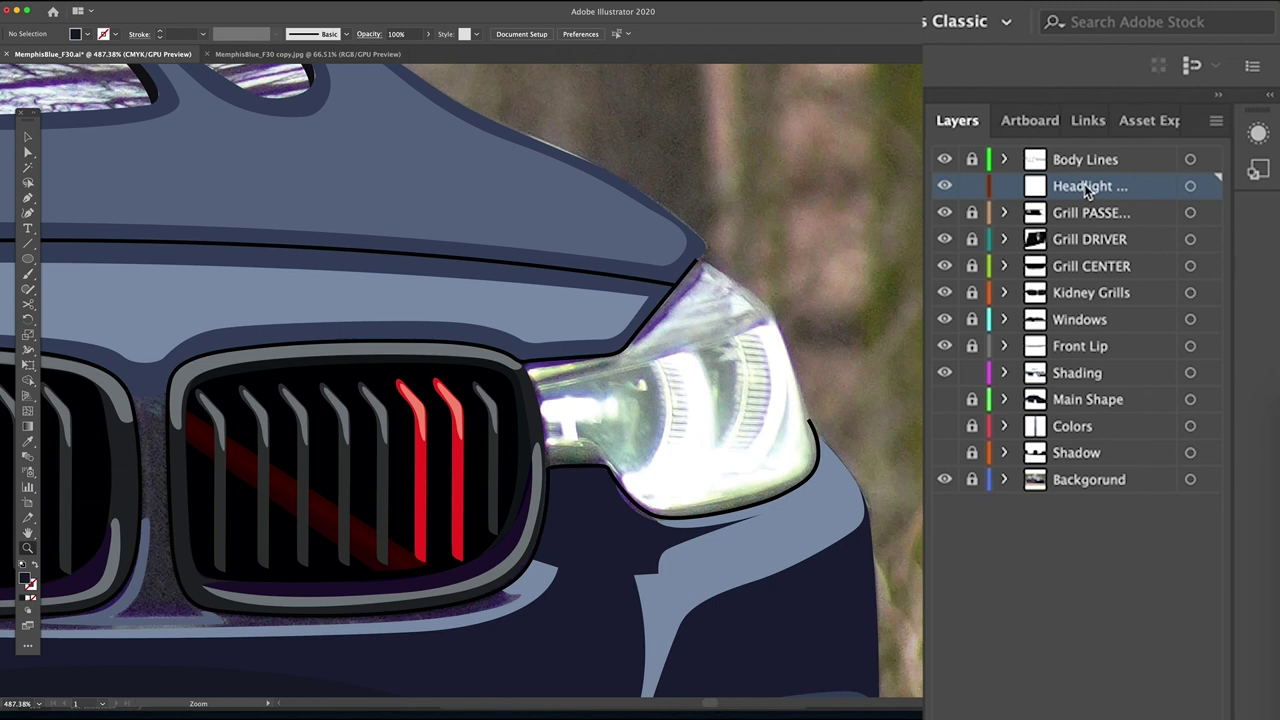
pyautogui.moveTo(1087, 190)
pyautogui.mouseDown()
pyautogui.moveTo(1077, 394)
pyautogui.moveTo(1060, 398)
pyautogui.mouseUp()
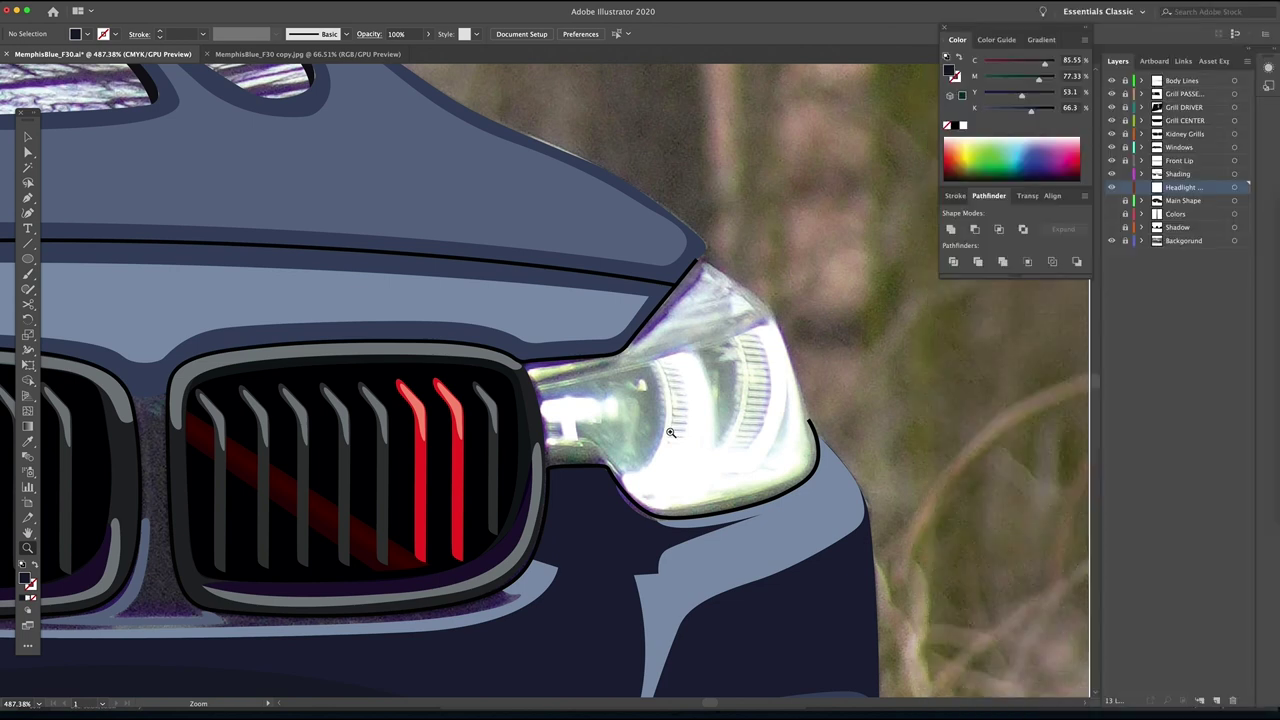
# Adjust the anchor points of the dark bumper shading along the headlight's lower edge near the grille.
pyautogui.click(612, 513)
pyautogui.press('a')
pyautogui.click(605, 480)
pyautogui.click(586, 352)
pyautogui.click(525, 268)
pyautogui.click(565, 315)
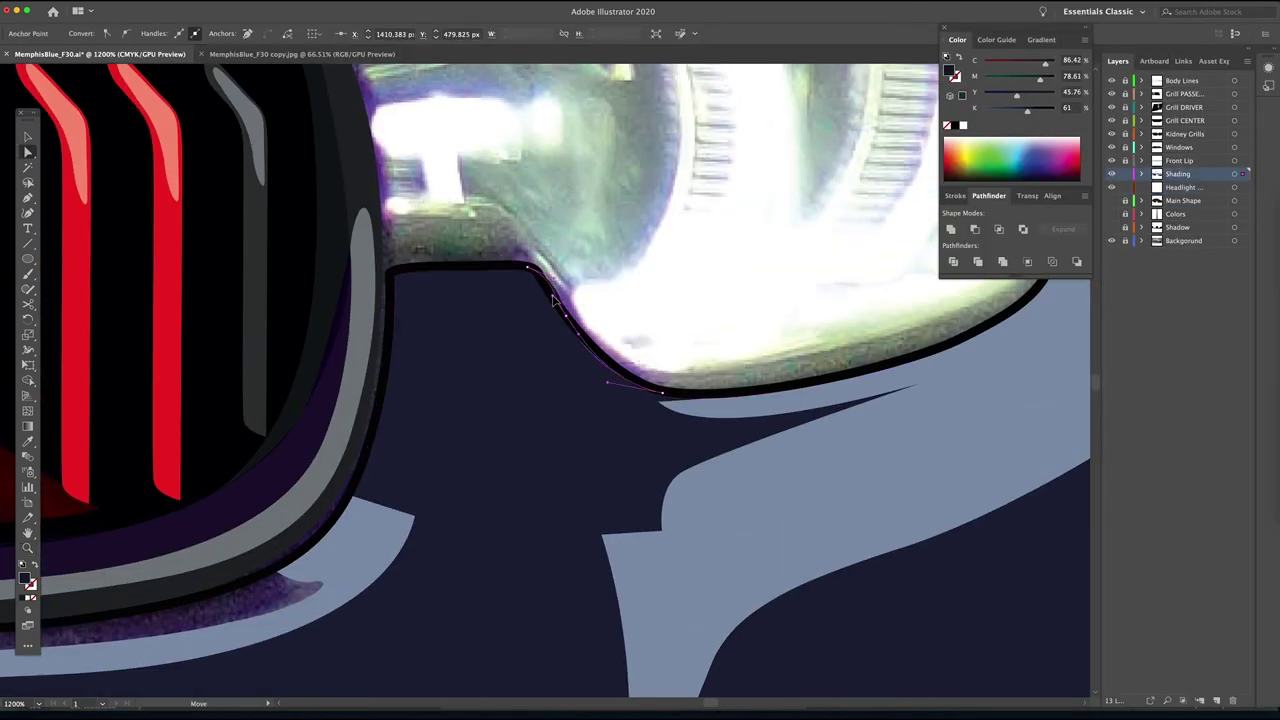
# Adjust the anchor points of the light blue bumper shading beside the headlight's lower outer corner.
pyautogui.moveTo(553, 300); pyautogui.dragTo(281, 385)
pyautogui.click(785, 279)
pyautogui.hotkey('ctrl', 'z')
pyautogui.moveTo(785, 279); pyautogui.dragTo(763, 243)
pyautogui.click(788, 287)
pyautogui.click(781, 303)
pyautogui.click(870, 300)
pyautogui.press('z')
pyautogui.keyDown('alt'); pyautogui.click(800, 360); pyautogui.keyUp('alt')
pyautogui.moveTo(805, 366)
pyautogui.mouseDown()
pyautogui.moveTo(570, 412)
pyautogui.moveTo(928, 471)
pyautogui.mouseUp()
# Check the Shading layer's visibility, lock that layer and make the Headlight layer active for drawing with the Pen tool.
pyautogui.click(1111, 201)
pyautogui.click(1111, 175)
pyautogui.click(1111, 175)
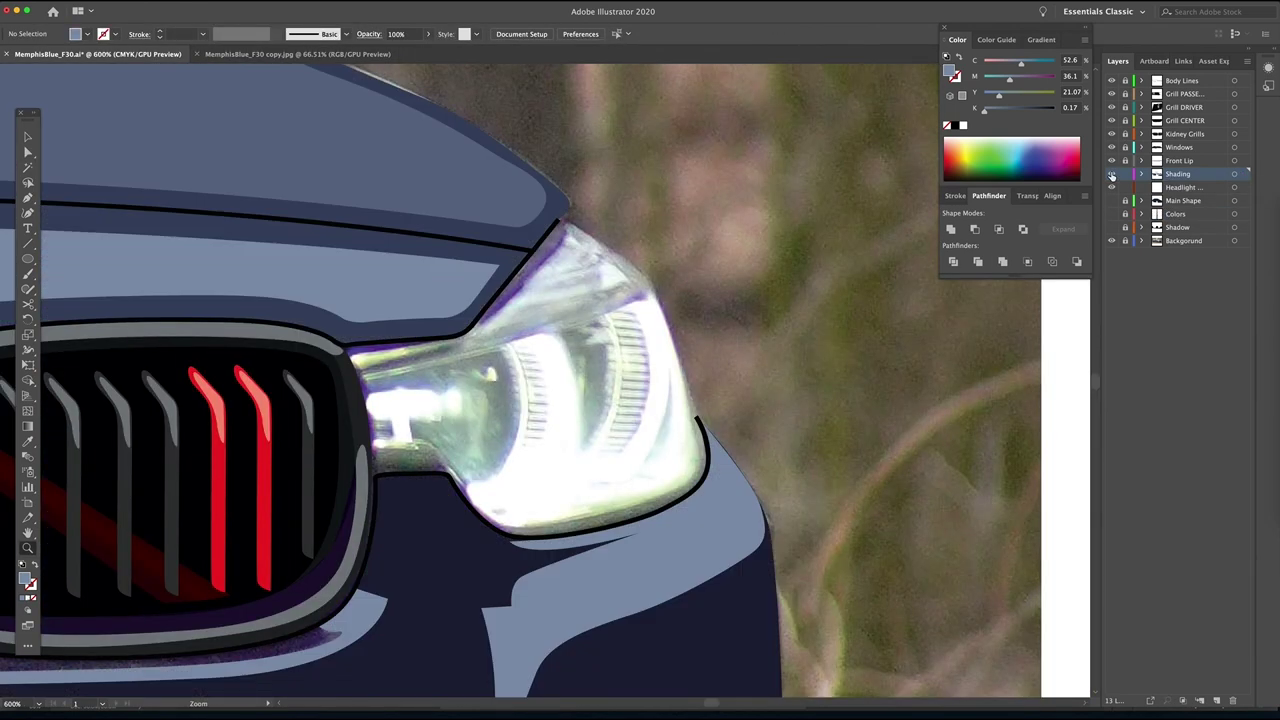
pyautogui.press('p')
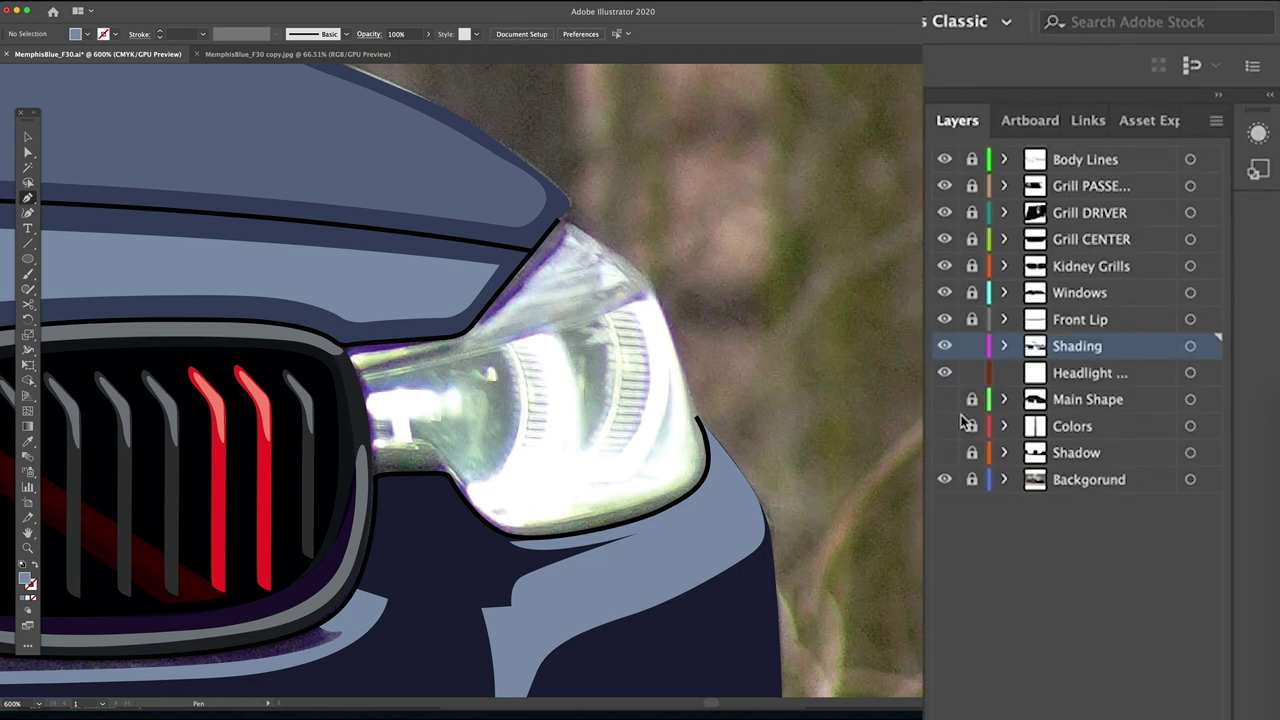
pyautogui.click(971, 345)
pyautogui.click(1118, 375)
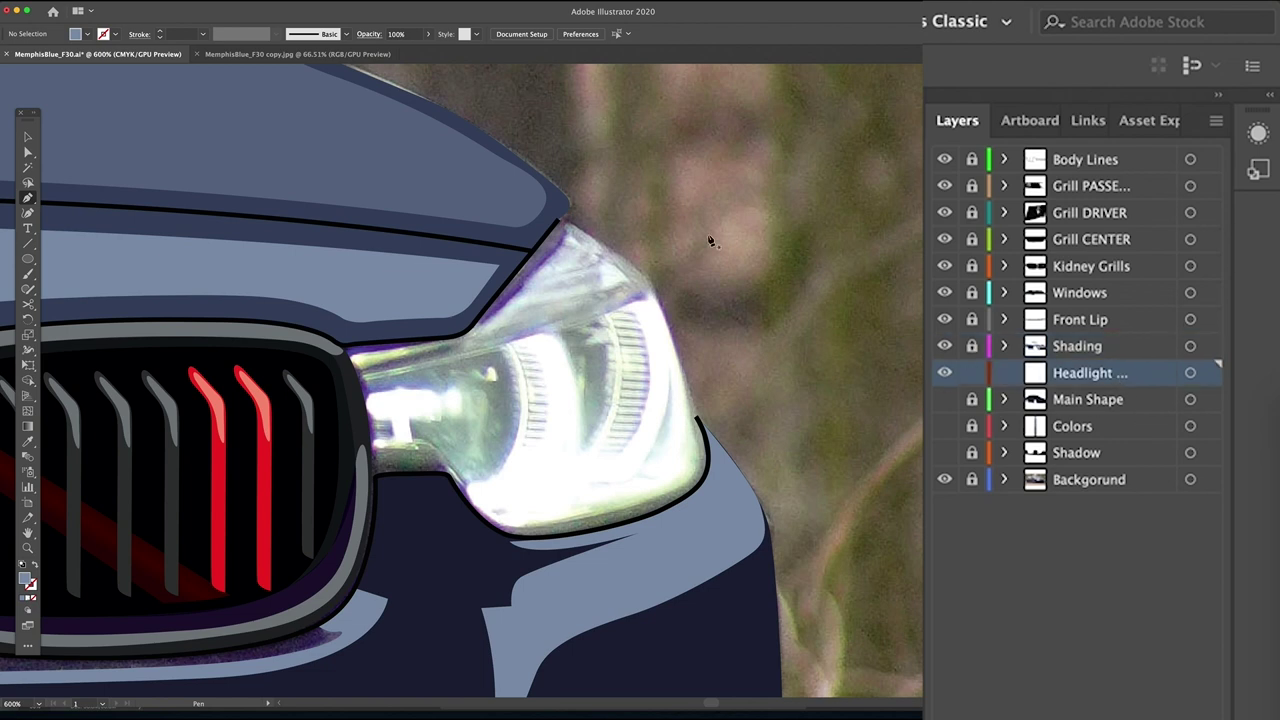
# Trace the full outline of the headlight beside the grille as a closed path with the Pen tool.
pyautogui.click(345, 347)
pyautogui.click(436, 338)
pyautogui.moveTo(471, 326); pyautogui.dragTo(479, 318)
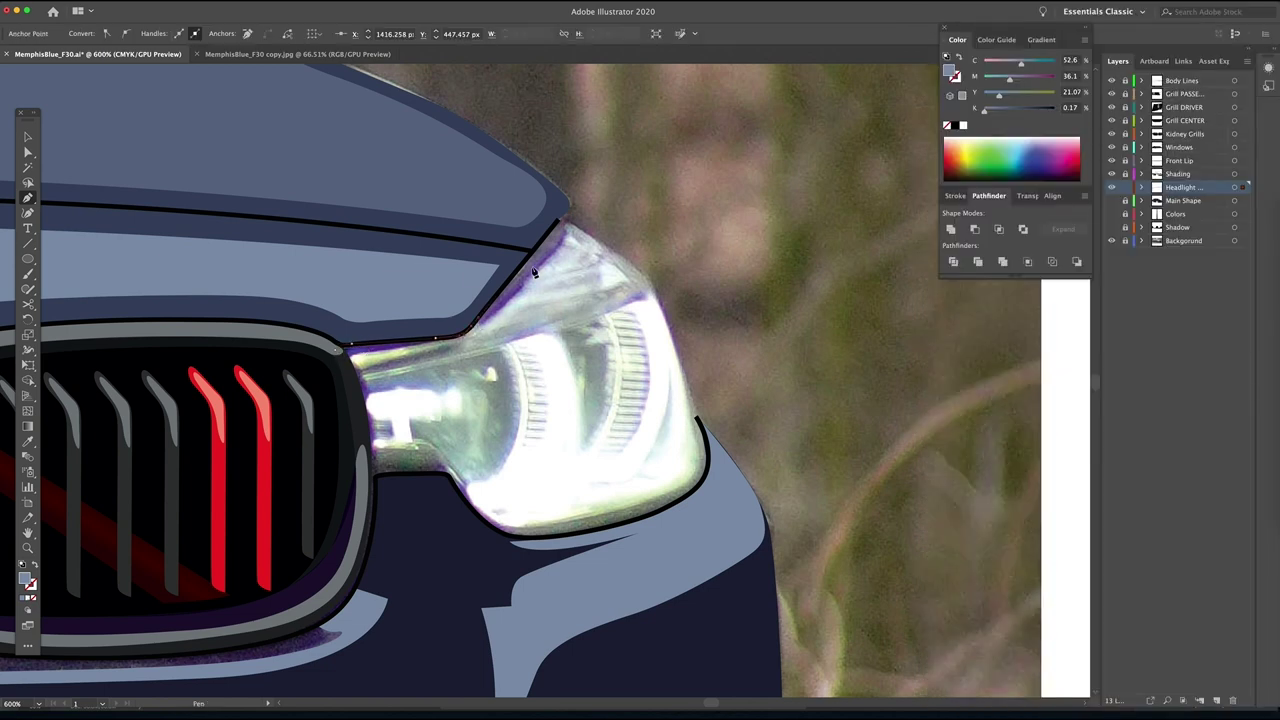
pyautogui.click(559, 219)
pyautogui.click(617, 254)
pyautogui.moveTo(655, 300); pyautogui.dragTo(669, 333)
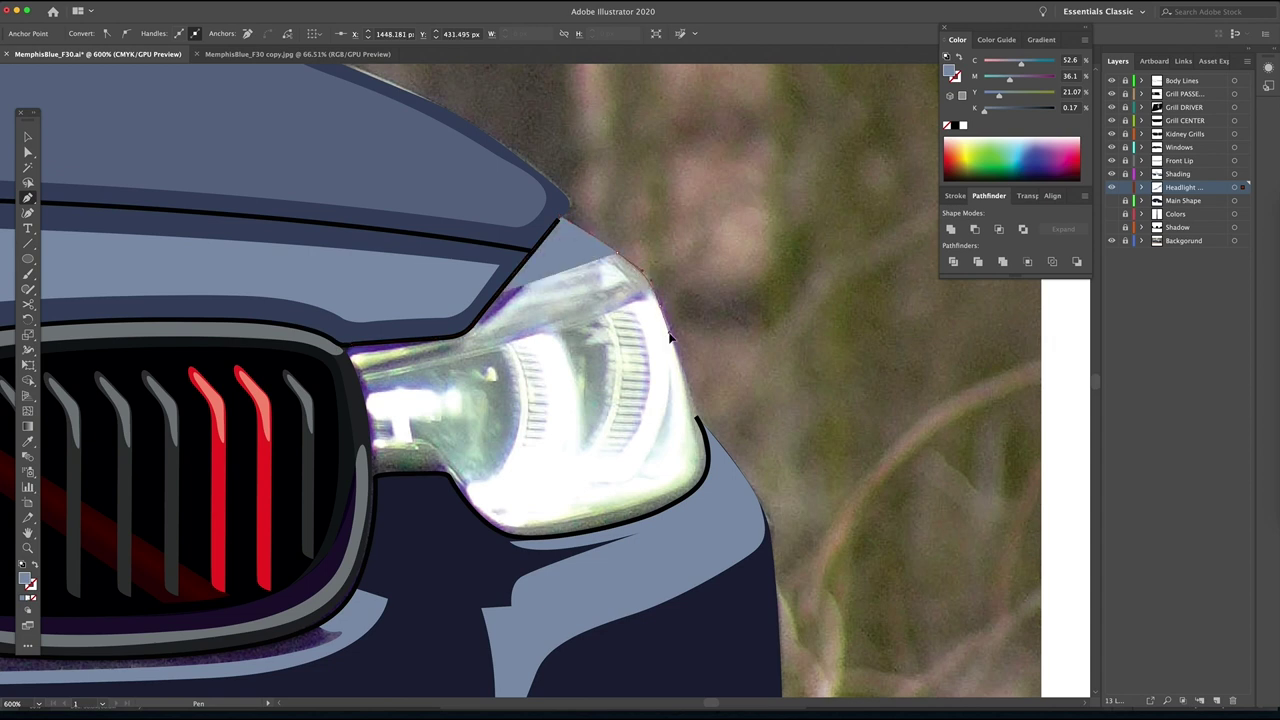
pyautogui.click(640, 269)
pyautogui.moveTo(697, 416); pyautogui.dragTo(681, 500)
pyautogui.moveTo(592, 530); pyautogui.dragTo(542, 534)
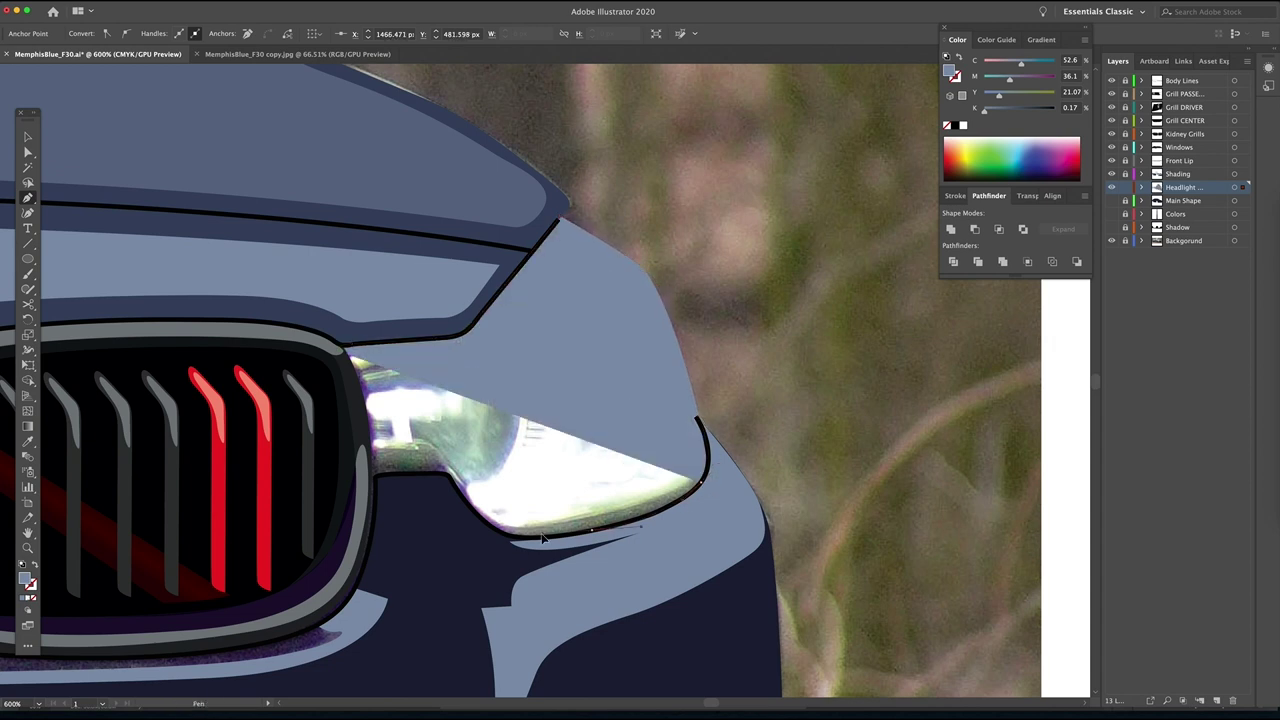
pyautogui.click(483, 522)
pyautogui.click(449, 480)
pyautogui.click(374, 478)
pyautogui.click(341, 352)
# Fill the headlight outline with the white sampled from the lit area of the photo.
pyautogui.click(33, 565)
pyautogui.press('i')
pyautogui.click(533, 466)
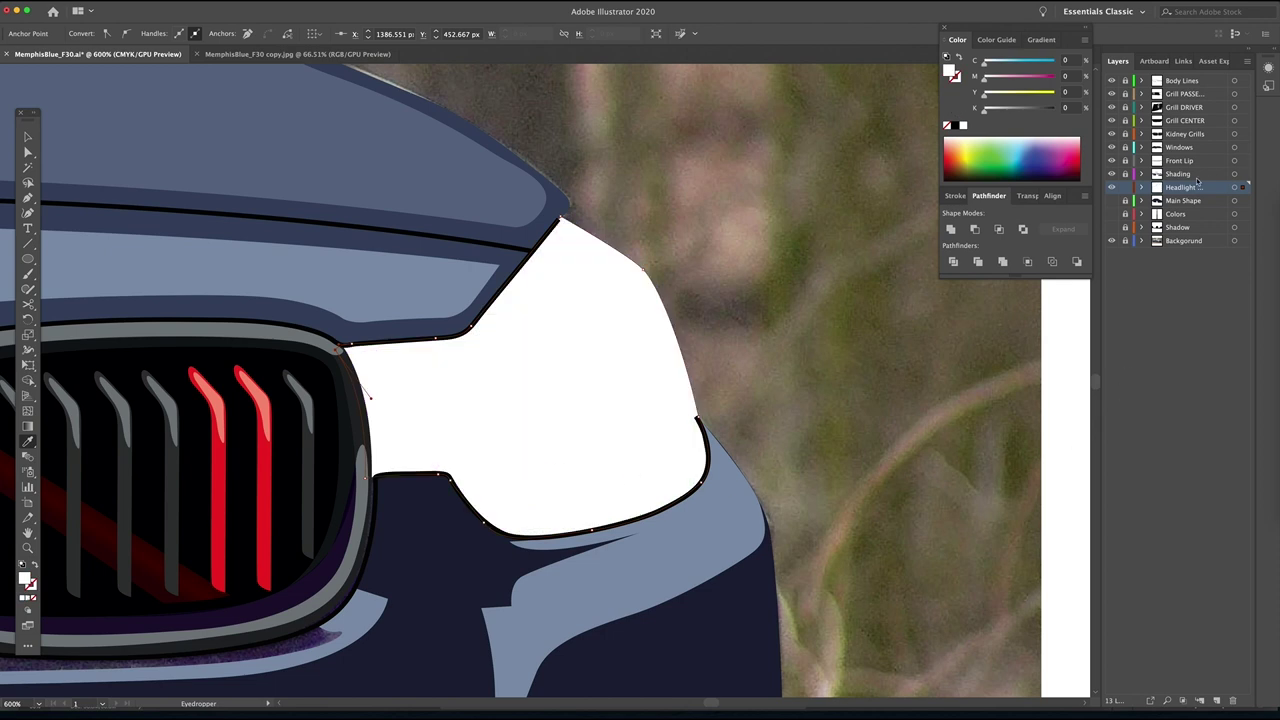
# Expand the Headlight layer, then lock and hide the white headlight path.
pyautogui.click(1005, 373)
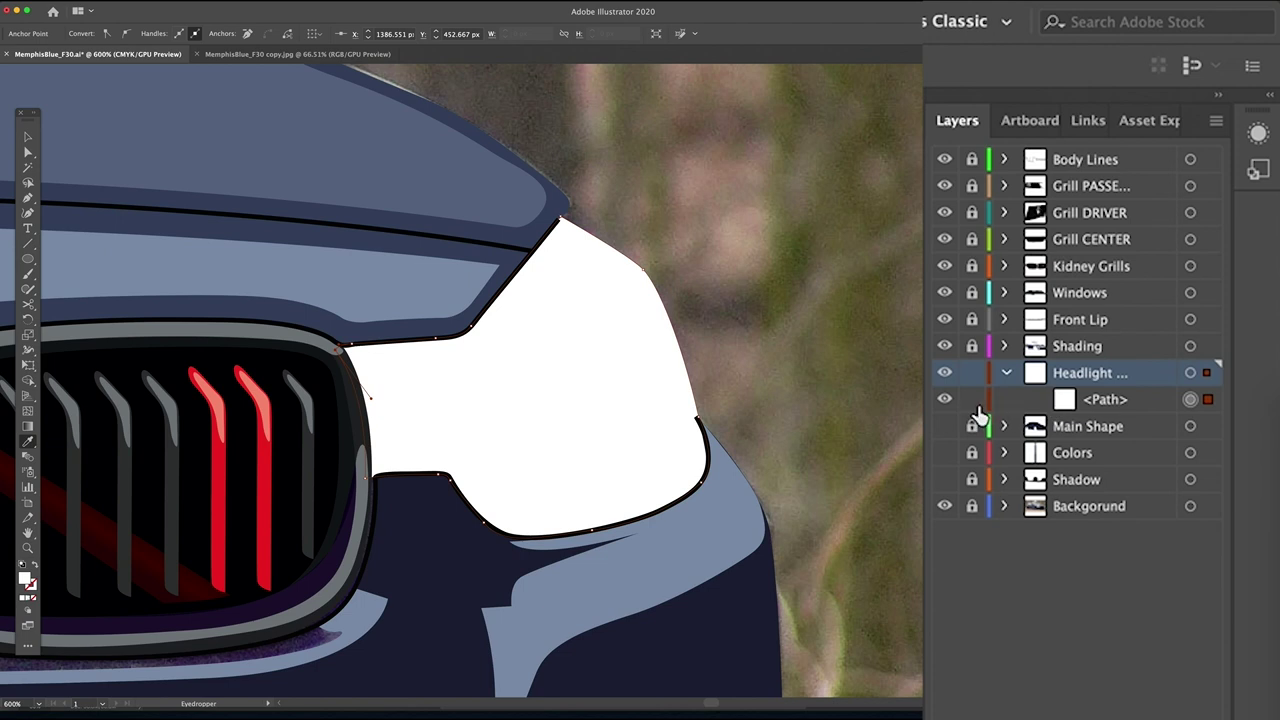
pyautogui.click(971, 400)
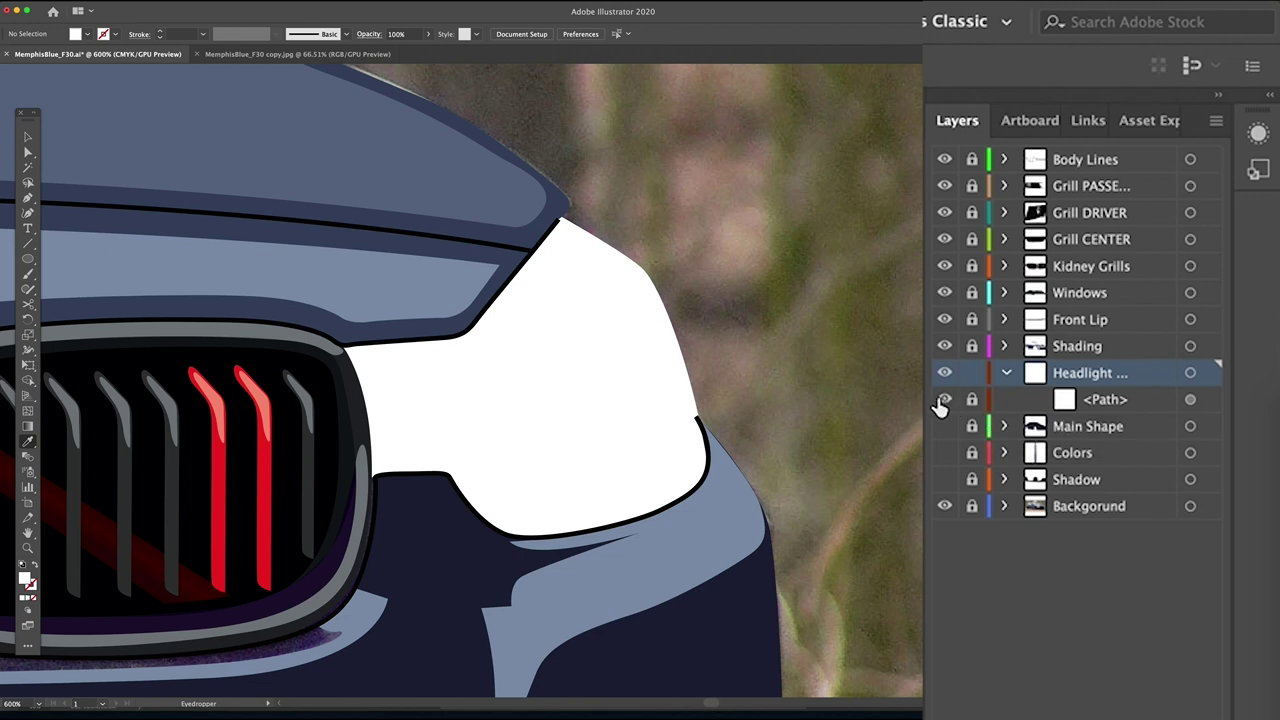
pyautogui.click(942, 404)
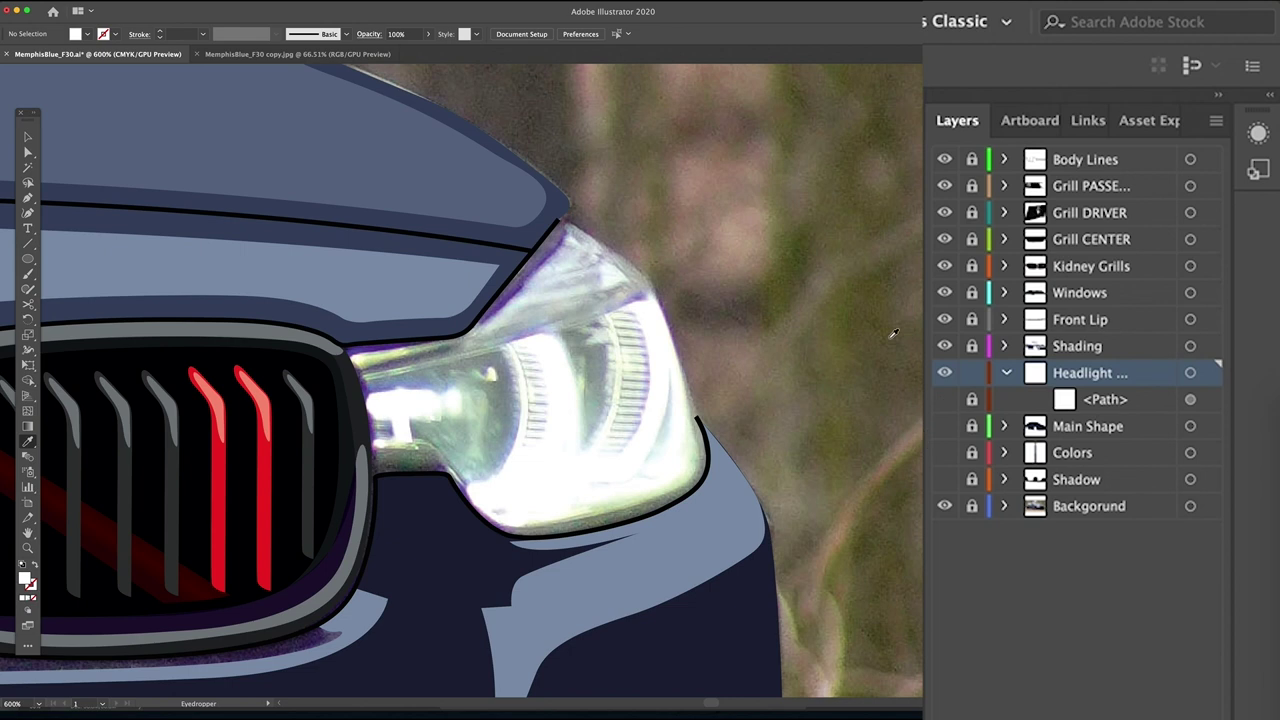
# Trace the upper edge and curved outer side of the inner lamp recess, using a white stroke without fill.
pyautogui.press('p')
pyautogui.click(437, 365)
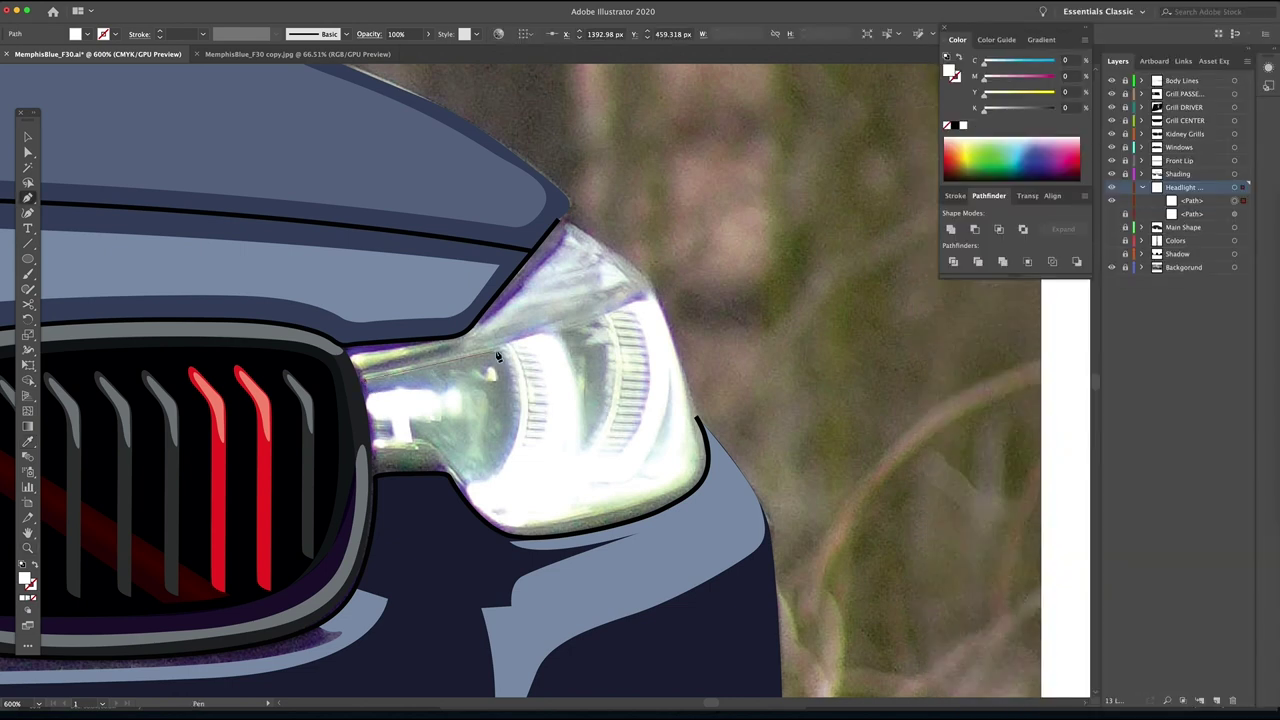
pyautogui.click(502, 350)
pyautogui.moveTo(521, 404); pyautogui.dragTo(491, 477)
pyautogui.click(467, 480)
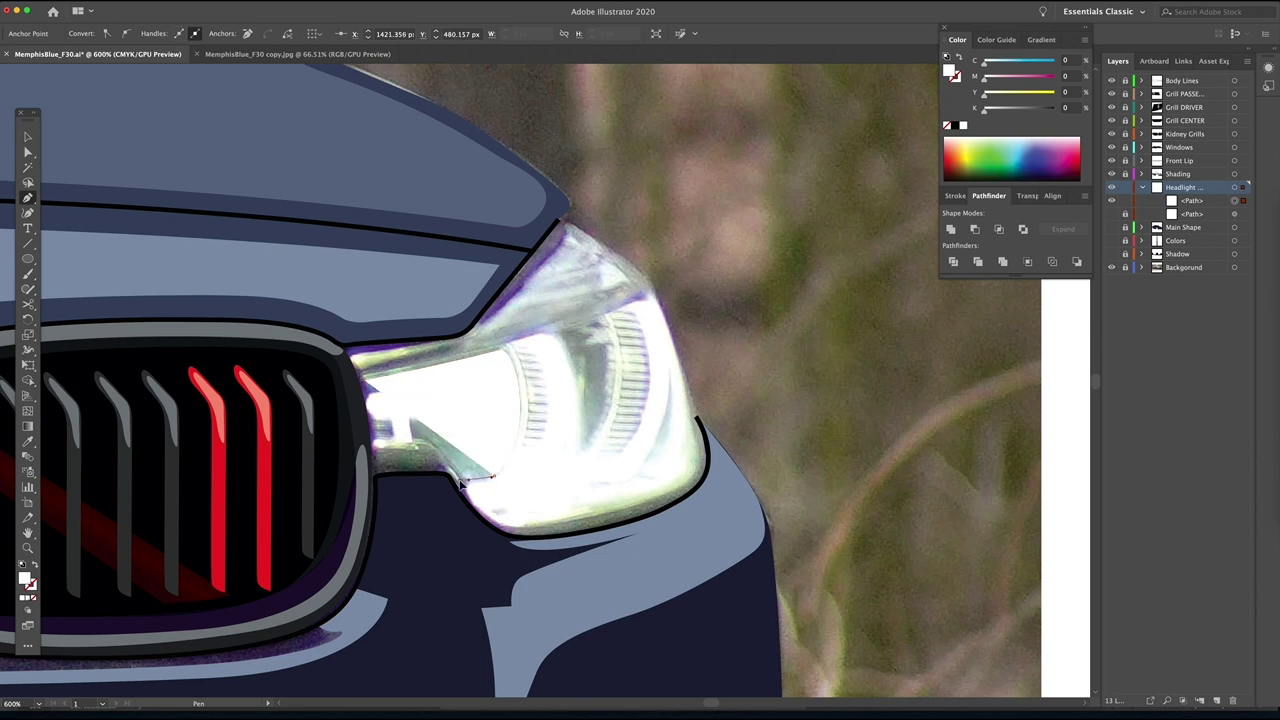
pyautogui.click(34, 565)
pyautogui.click(437, 449)
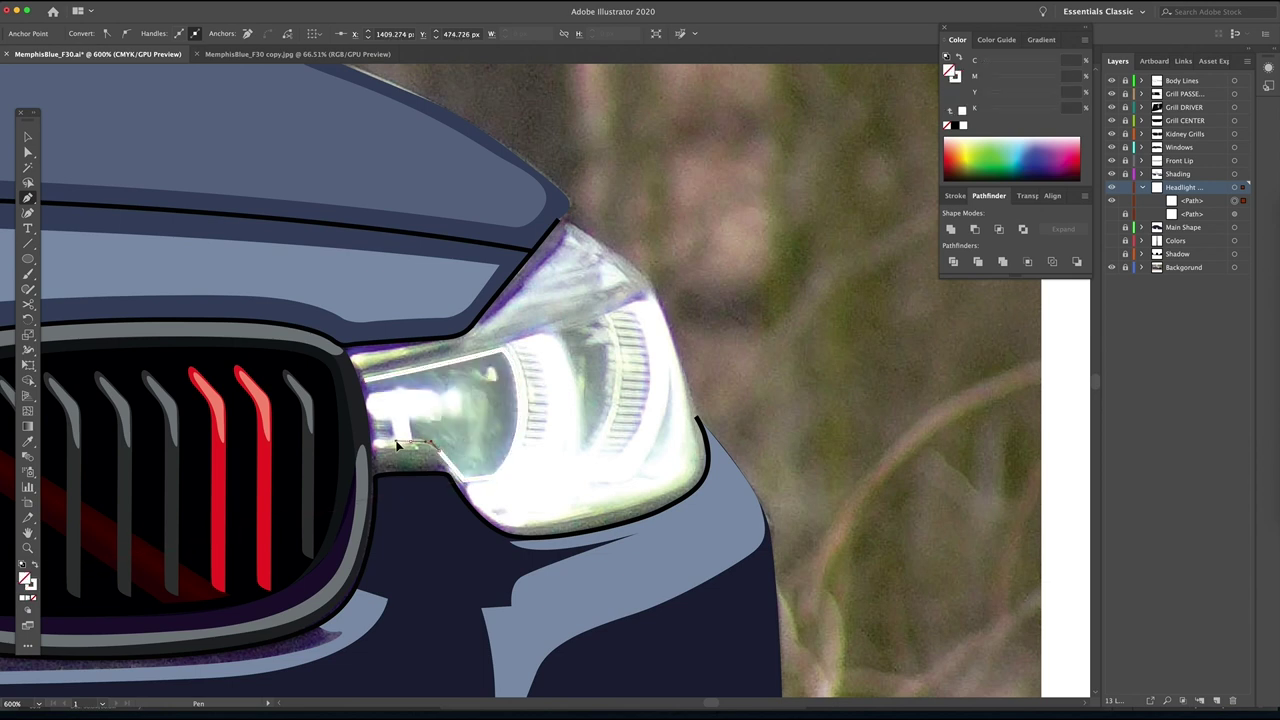
# Continue the recess path around the T-shaped light, close it and fill it with the grey-green sampled from the photo.
pyautogui.moveTo(421, 416); pyautogui.dragTo(367, 418)
pyautogui.click(377, 417)
pyautogui.click(391, 418)
pyautogui.click(393, 438)
pyautogui.click(380, 440)
pyautogui.click(372, 444)
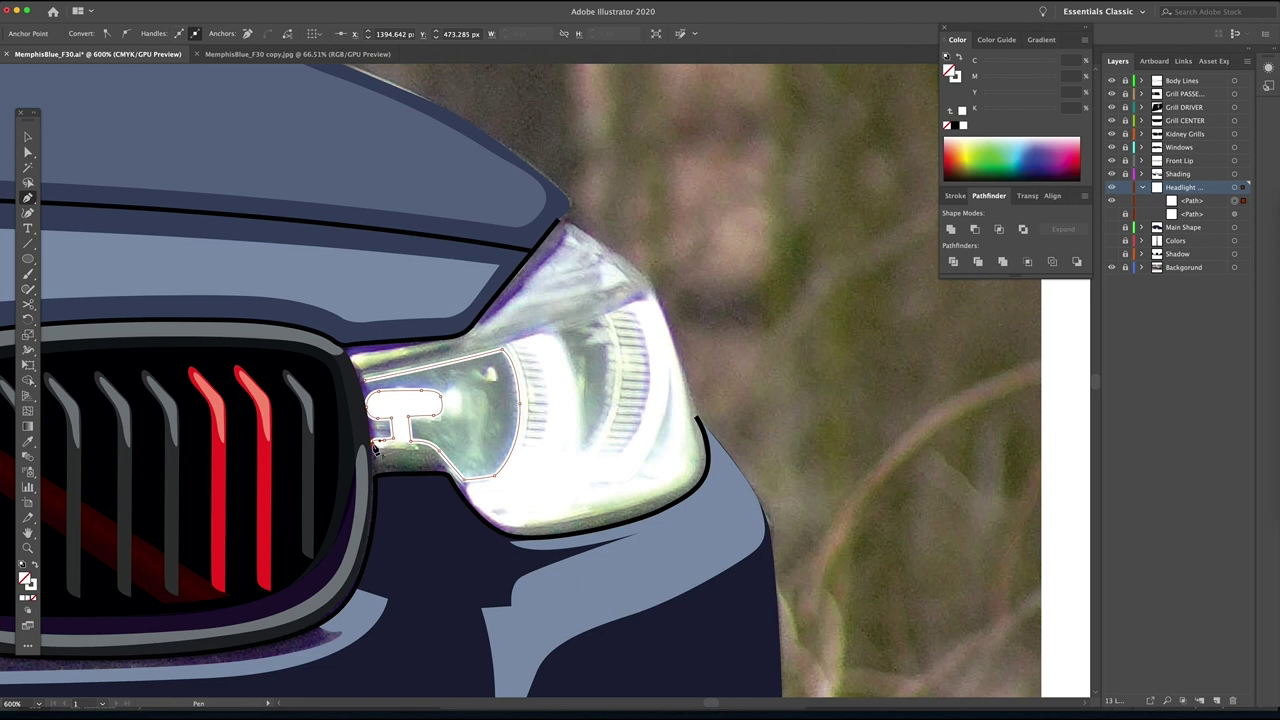
pyautogui.click(364, 445)
pyautogui.click(356, 390)
pyautogui.click(366, 384)
pyautogui.press('i')
pyautogui.click(502, 440)
# Trace the narrow curved recess between the two LED bands as a closed grey-green shape.
pyautogui.press('p')
pyautogui.click(553, 330)
pyautogui.click(604, 316)
pyautogui.moveTo(594, 445); pyautogui.dragTo(555, 504)
pyautogui.click(594, 445)
pyautogui.moveTo(581, 448); pyautogui.dragTo(581, 431)
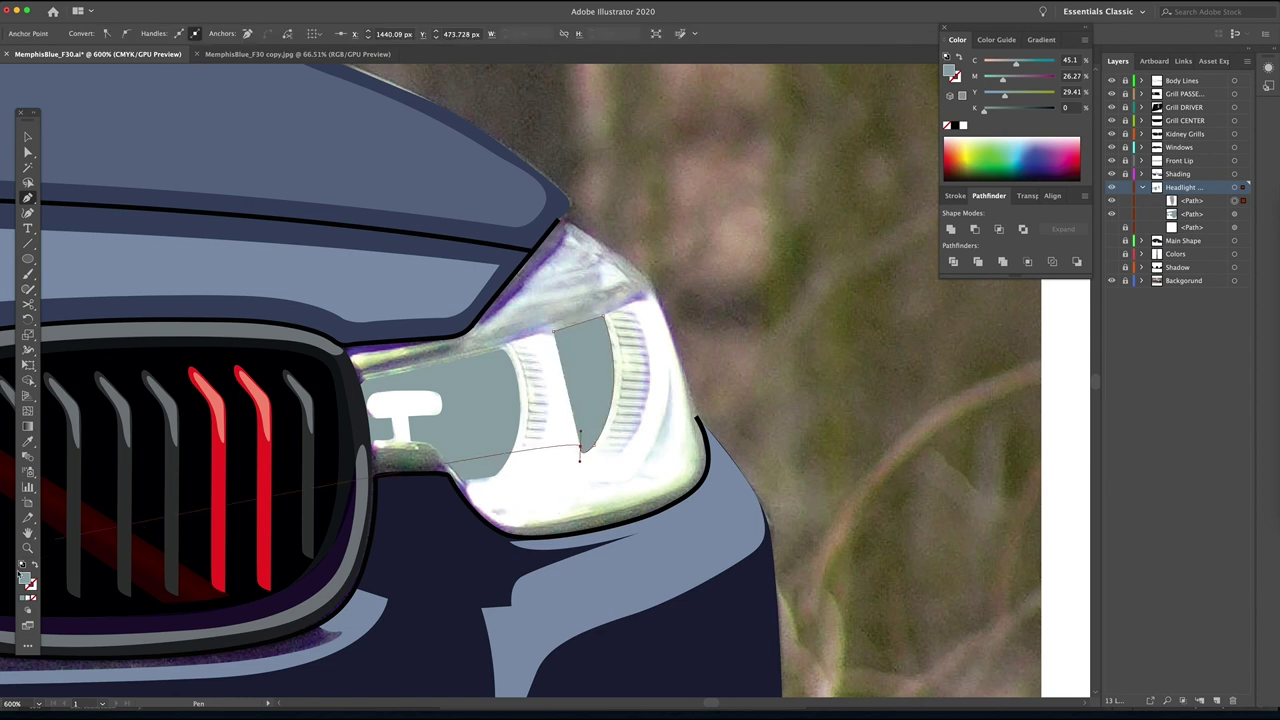
pyautogui.click(35, 565)
pyautogui.moveTo(553, 331); pyautogui.dragTo(519, 292)
pyautogui.moveTo(641, 344); pyautogui.dragTo(563, 346)
pyautogui.click(35, 565)
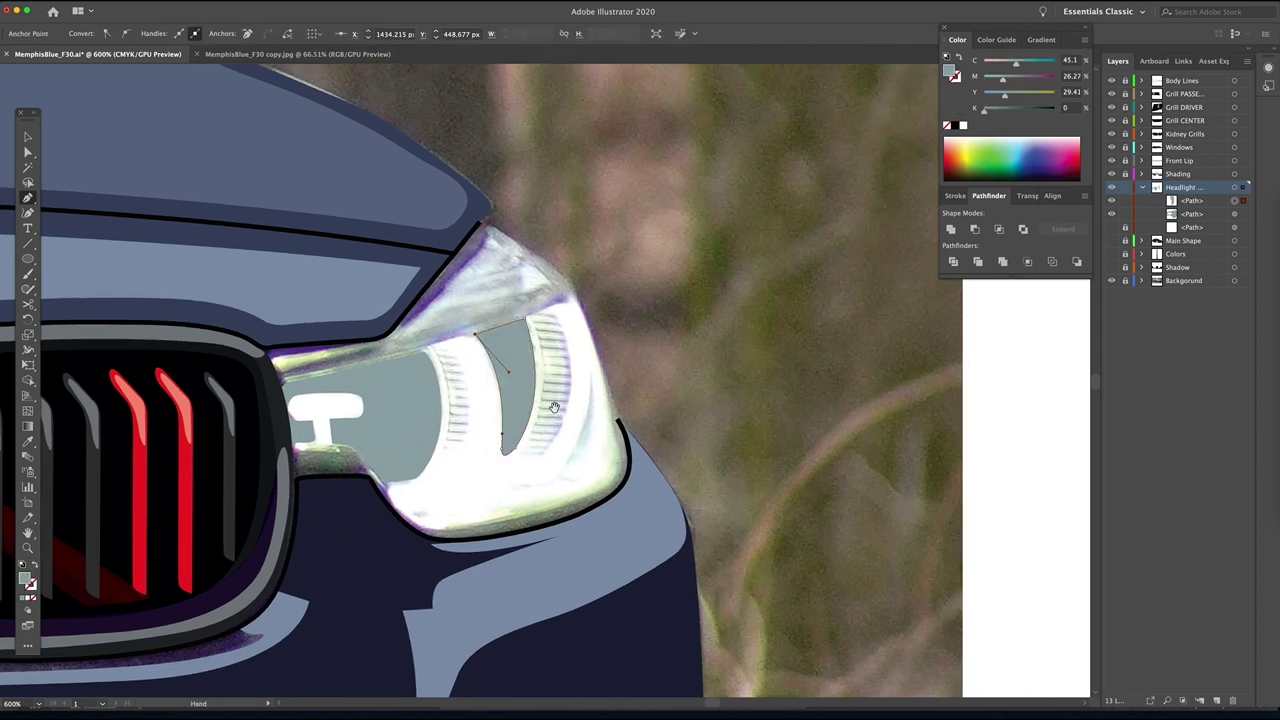
# Trace the thin hooked reflection near the headlight's outer lower corner as a closed grey-green shape, adjusting its curve while closing it.
pyautogui.moveTo(554, 406); pyautogui.dragTo(524, 425)
pyautogui.click(558, 386)
pyautogui.moveTo(528, 495)
pyautogui.mouseDown()
pyautogui.moveTo(500, 512)
pyautogui.moveTo(519, 510)
pyautogui.mouseUp()
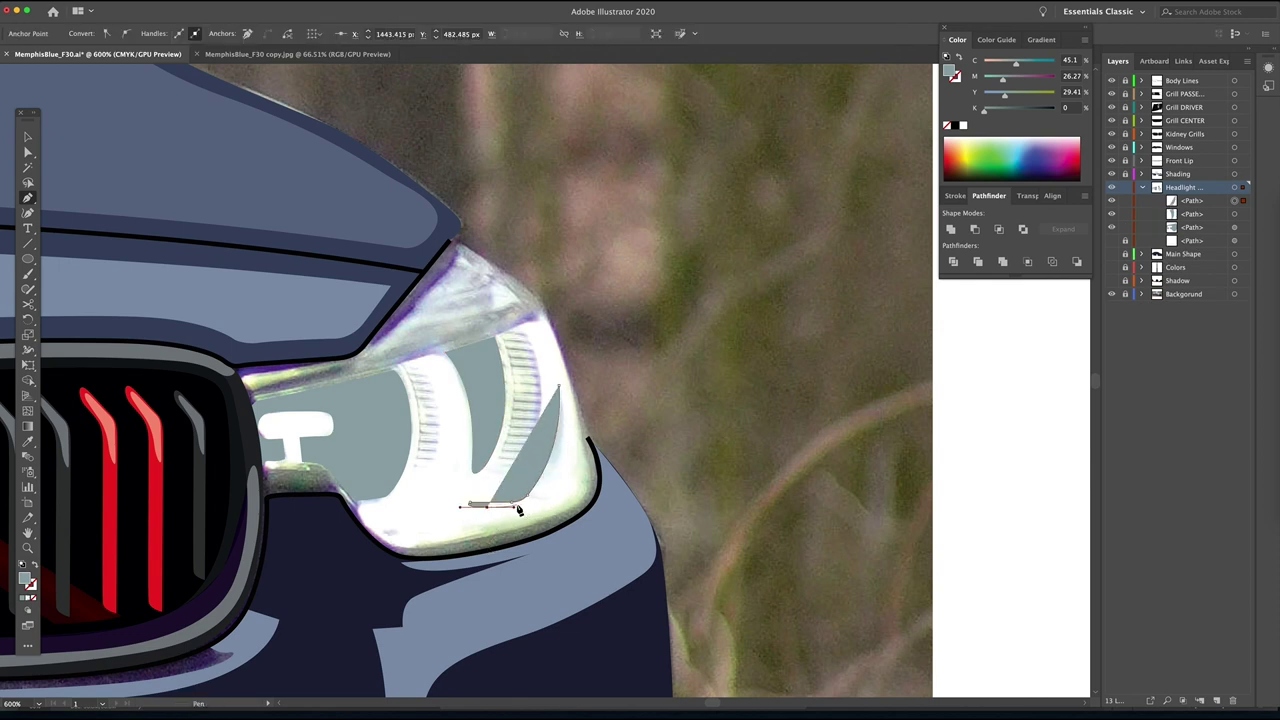
pyautogui.moveTo(532, 501); pyautogui.dragTo(538, 496)
pyautogui.click(550, 499)
pyautogui.moveTo(559, 386); pyautogui.dragTo(551, 356)
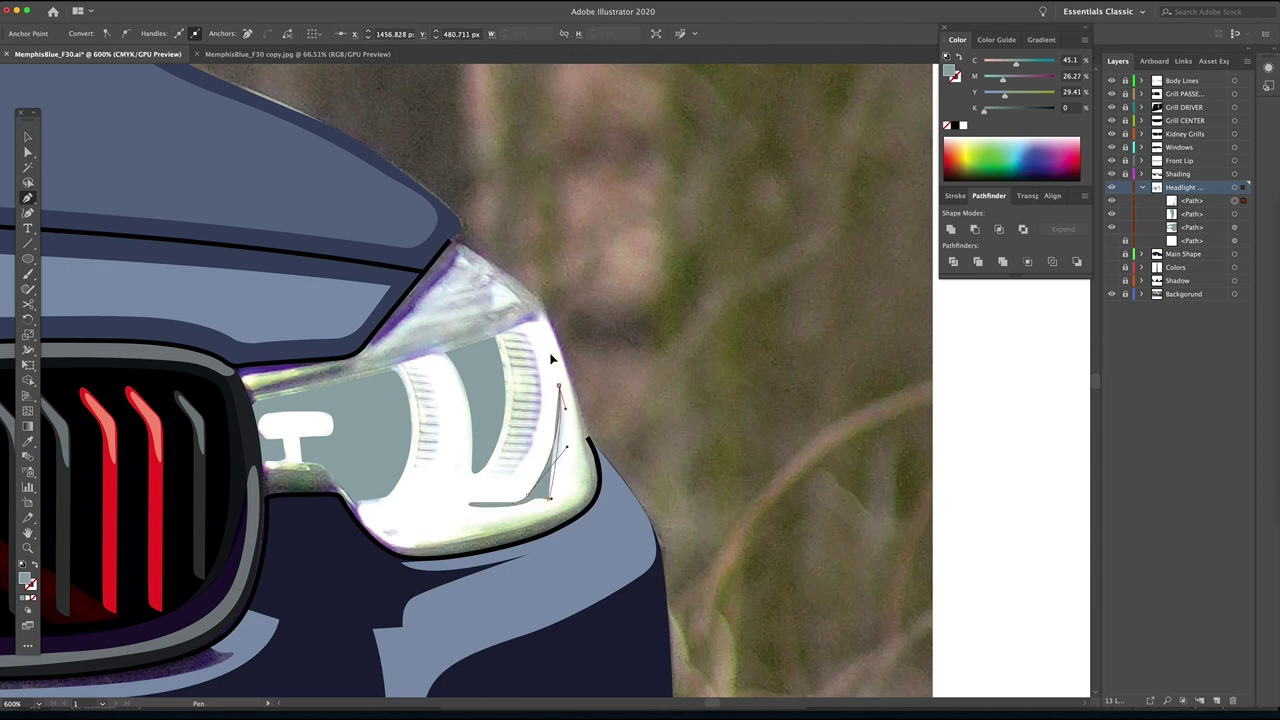
pyautogui.press('space')
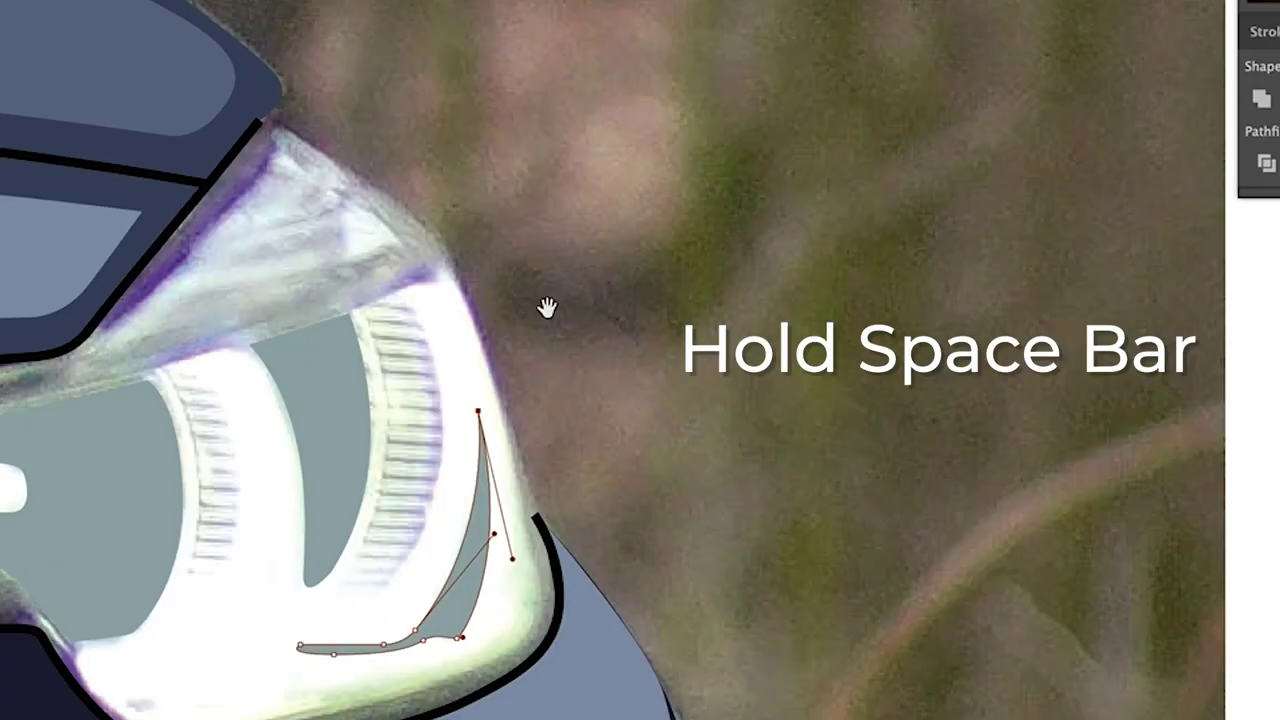
pyautogui.moveTo(551, 323); pyautogui.dragTo(708, 430)
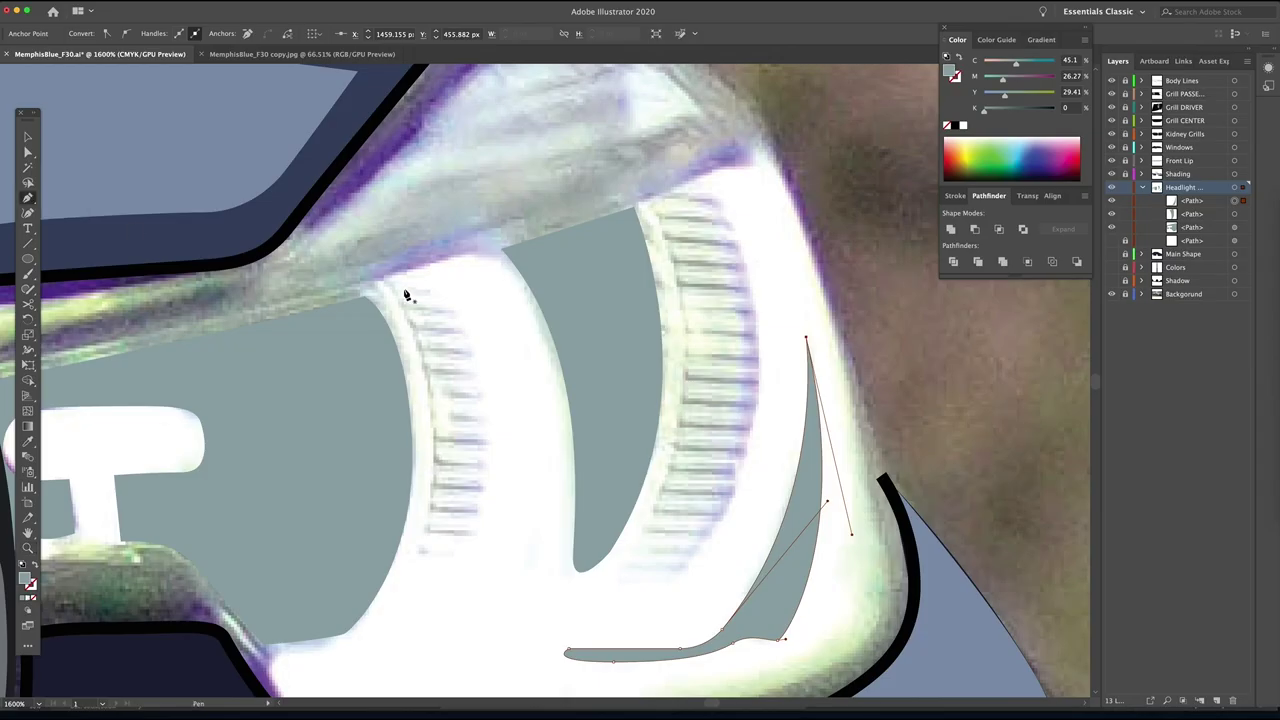
# Trace the ribbed edge of the inner LED band as an open curve with a grey-green stroke and no fill.
pyautogui.click(391, 289)
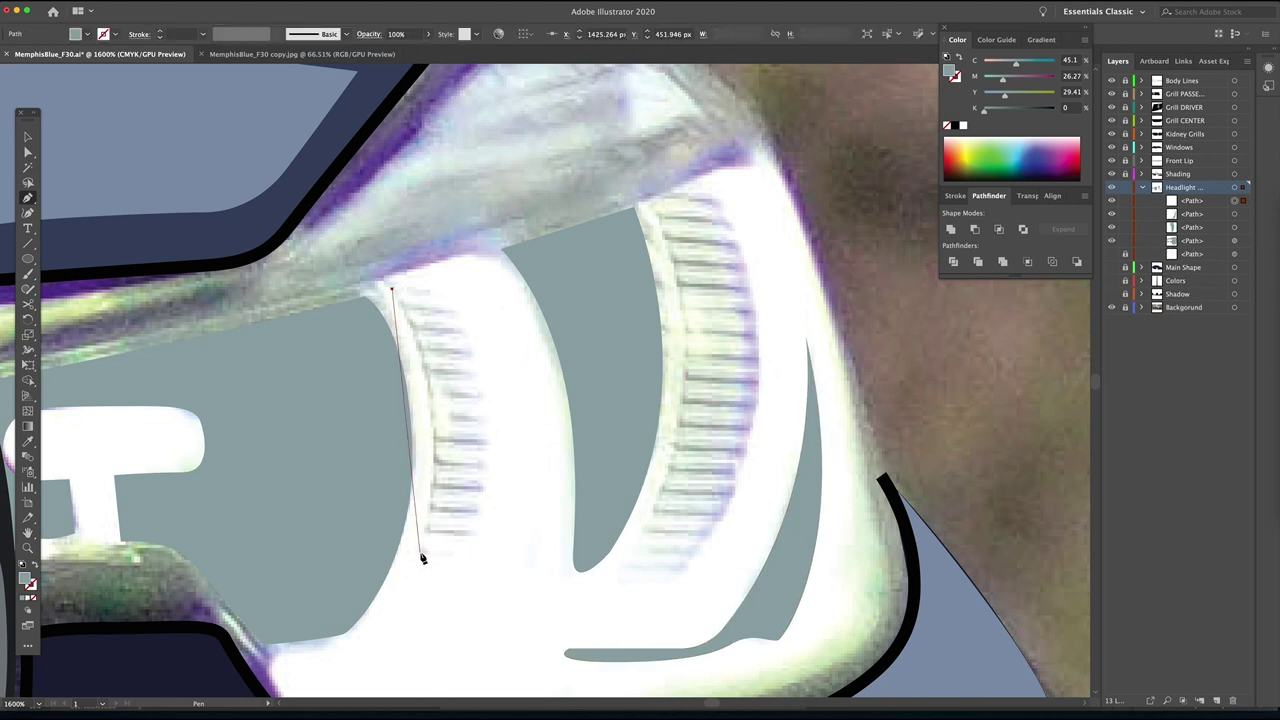
pyautogui.moveTo(420, 556); pyautogui.dragTo(376, 578)
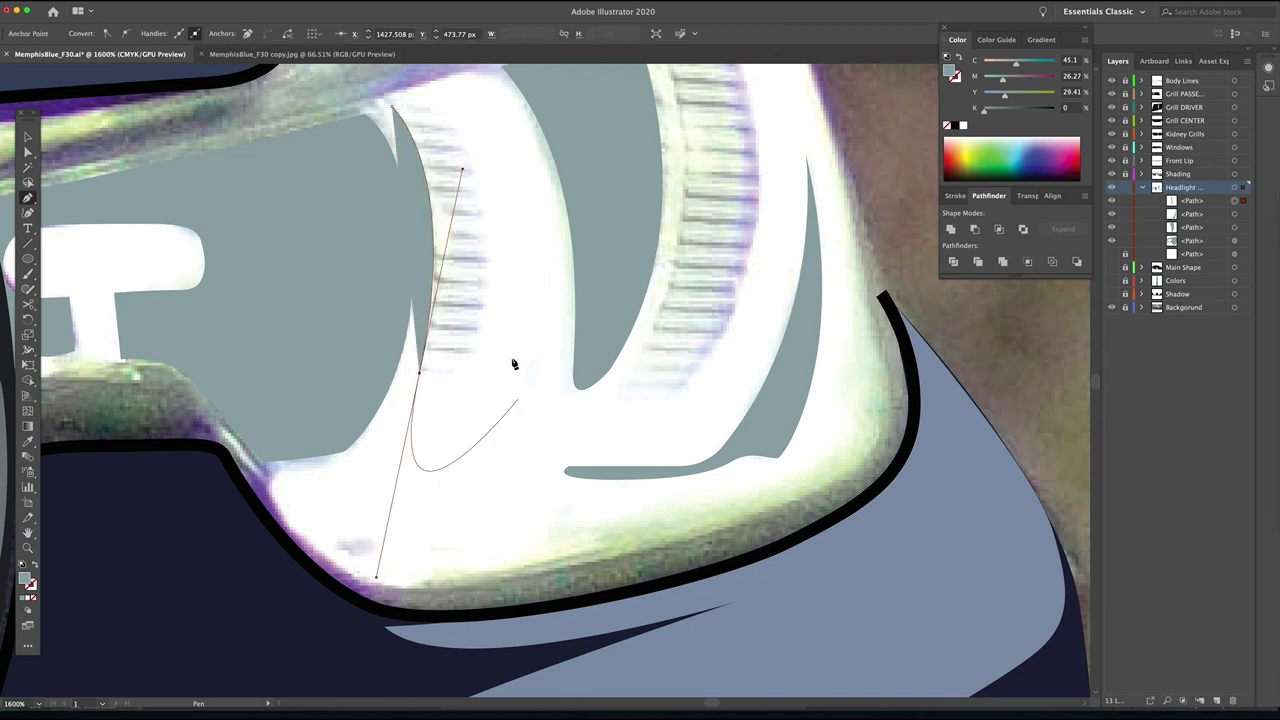
pyautogui.scroll(2, 520, 405)
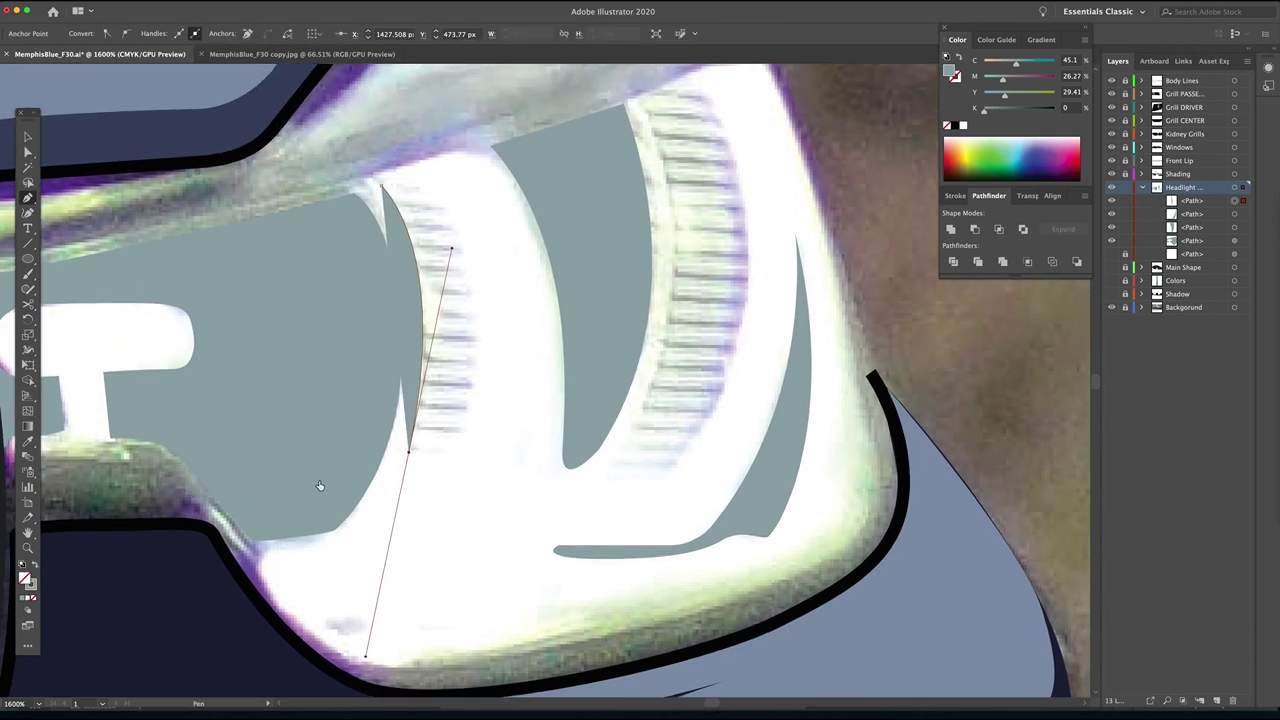
pyautogui.scroll(2, 534, 317)
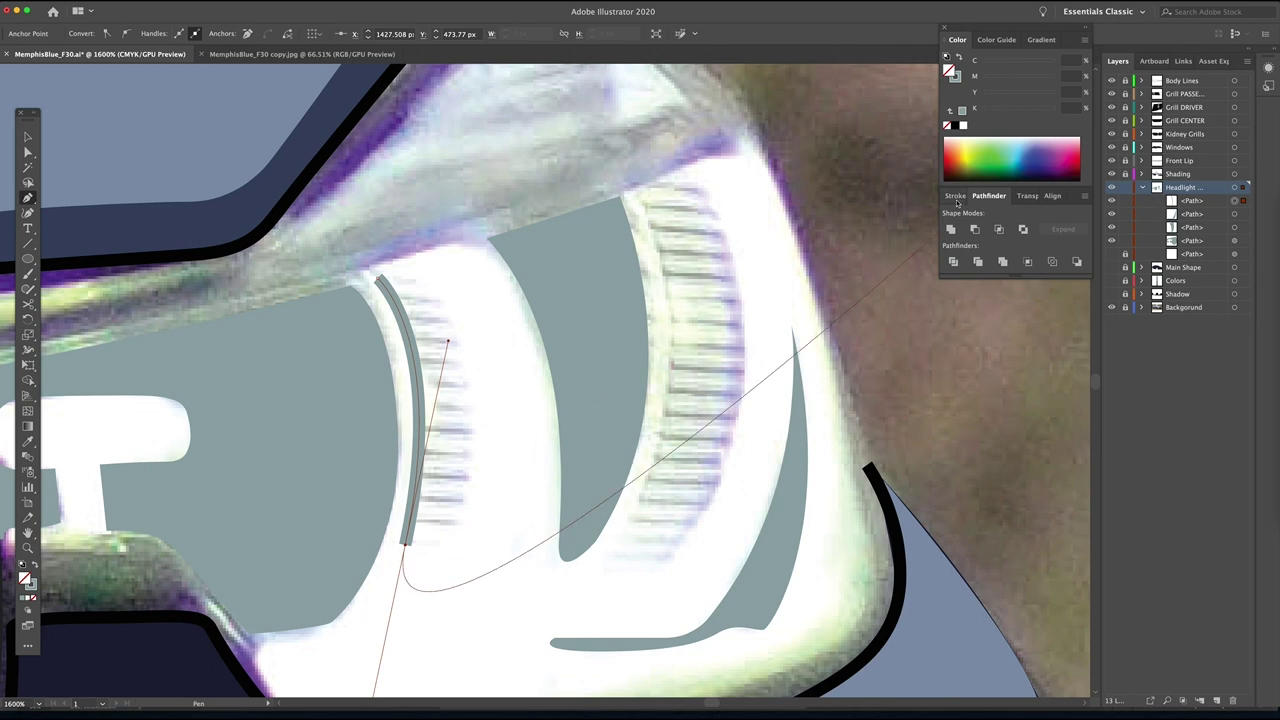
# Give the inner LED band's curved 1 pt stroke round caps.
pyautogui.click(955, 195)
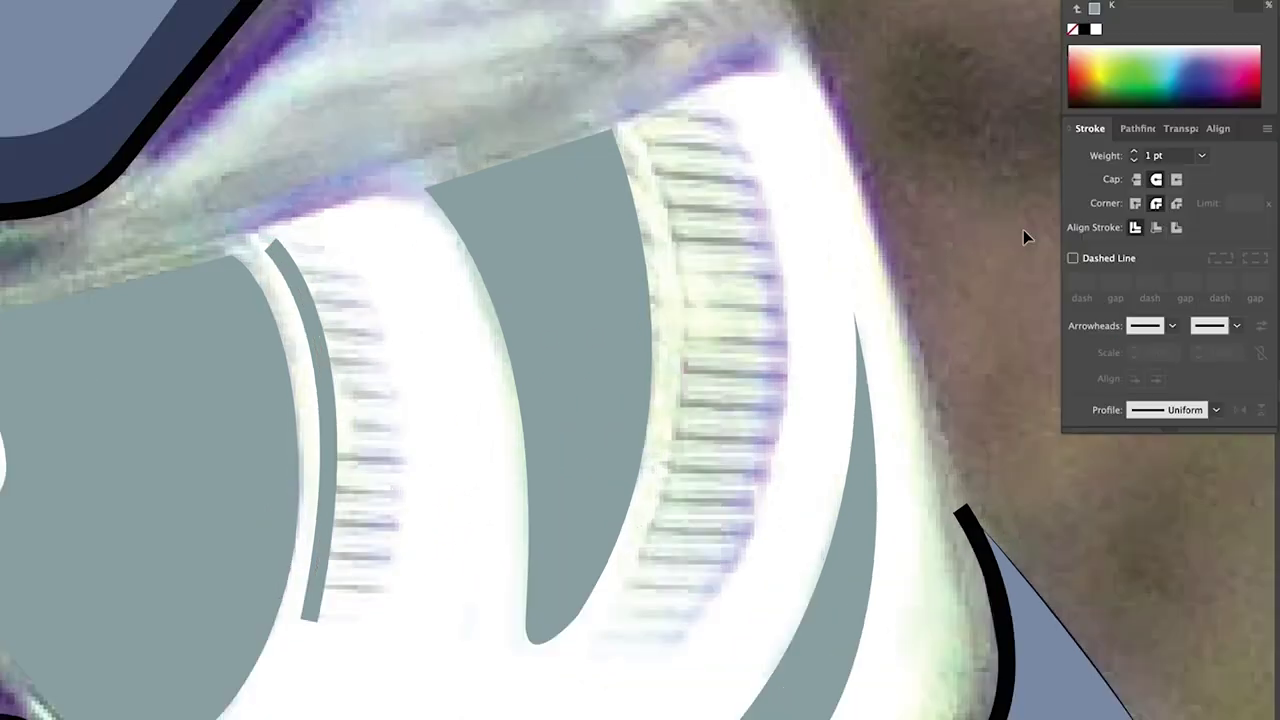
pyautogui.click(292, 280)
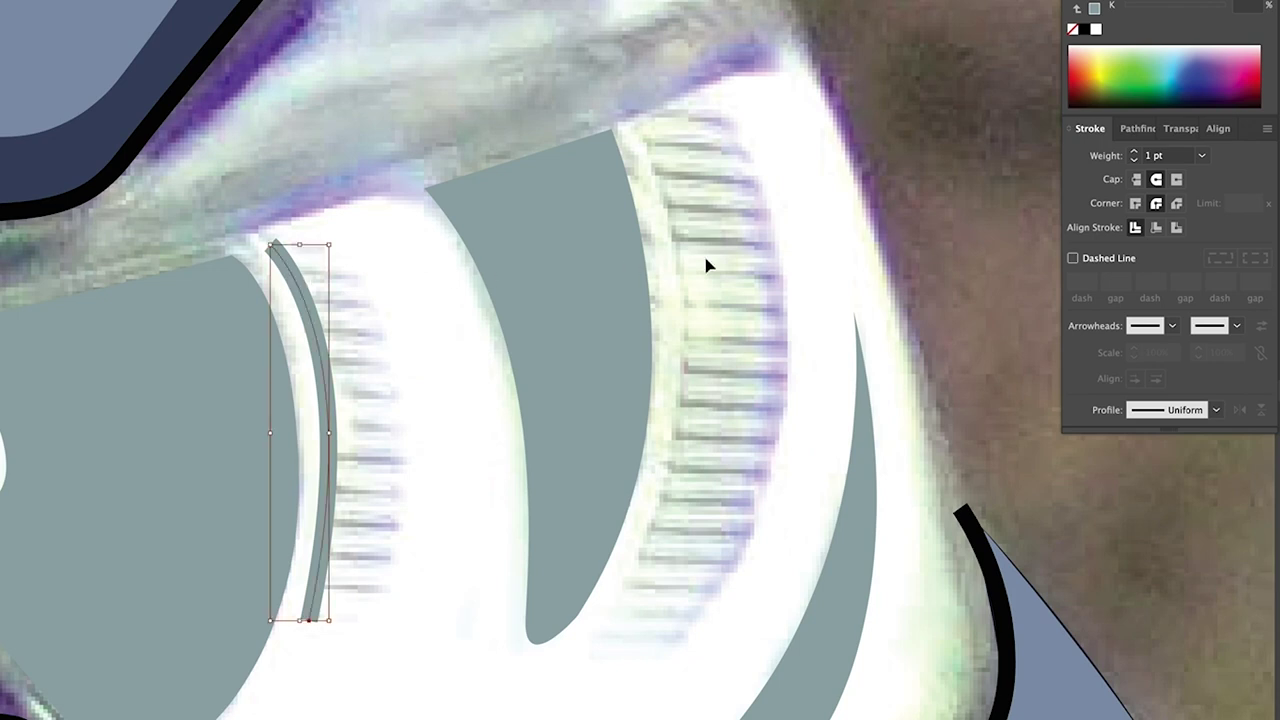
pyautogui.click(1156, 180)
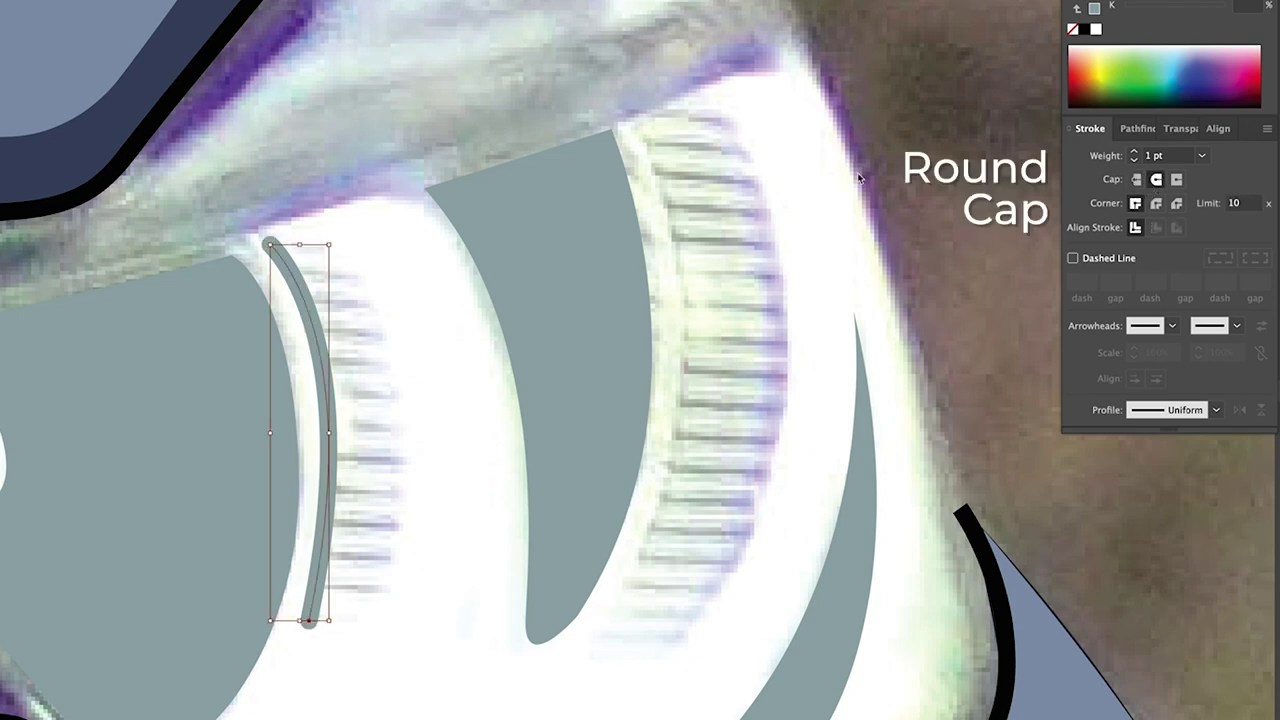
pyautogui.click(398, 333)
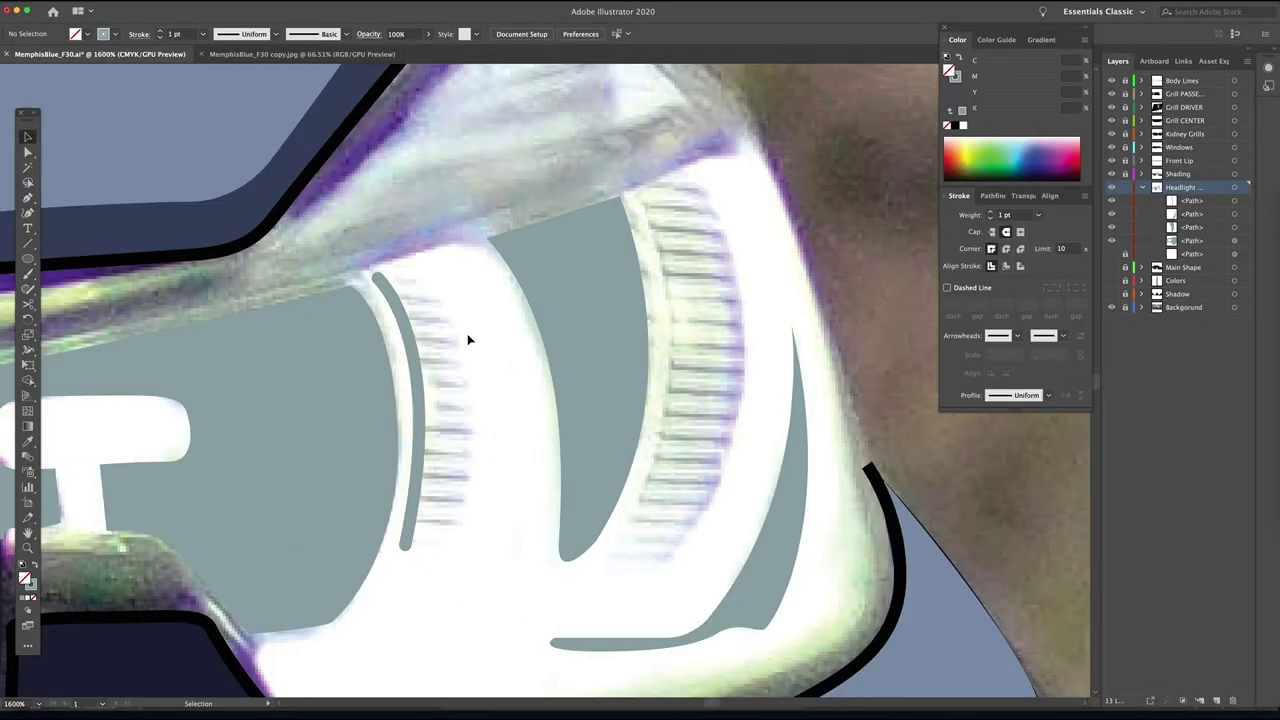
# Draw a row of short horizontal 1 pt round-capped lines along the inner LED band's curve, following the ribs in the photo.
pyautogui.press('l')
pyautogui.press('\\')
pyautogui.moveTo(422, 283); pyautogui.dragTo(424, 282)
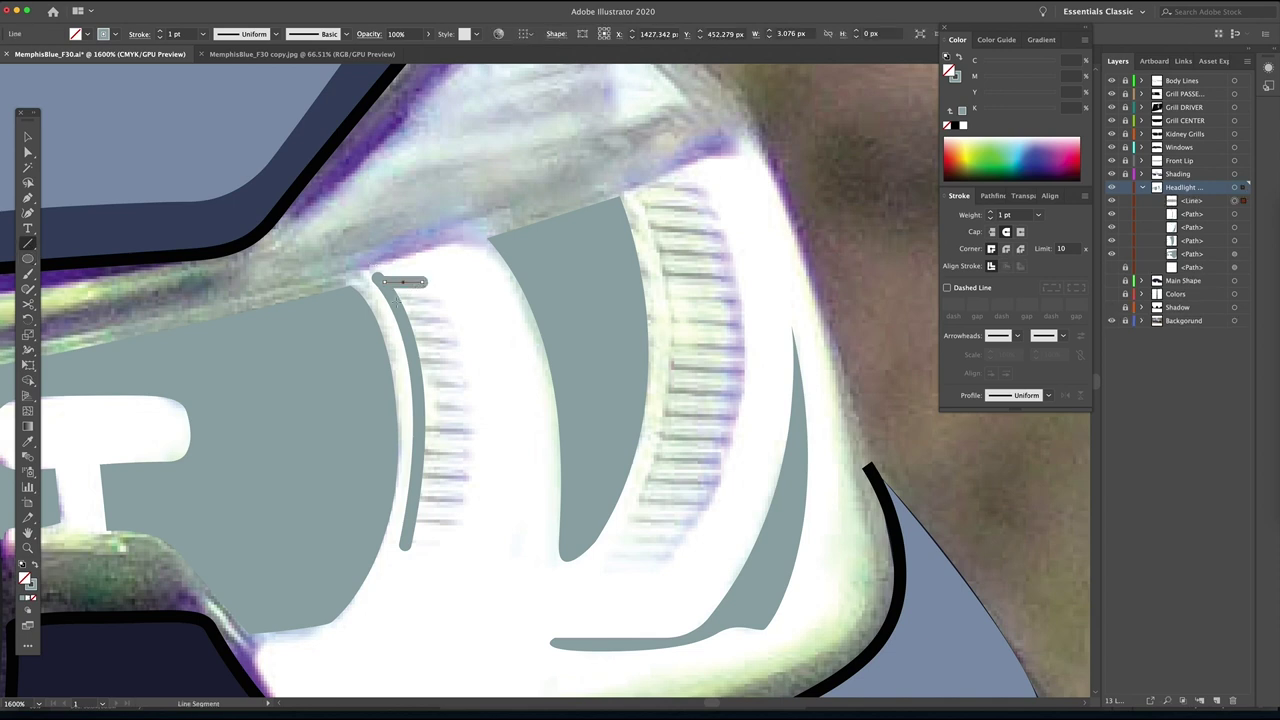
pyautogui.moveTo(442, 301); pyautogui.dragTo(443, 301)
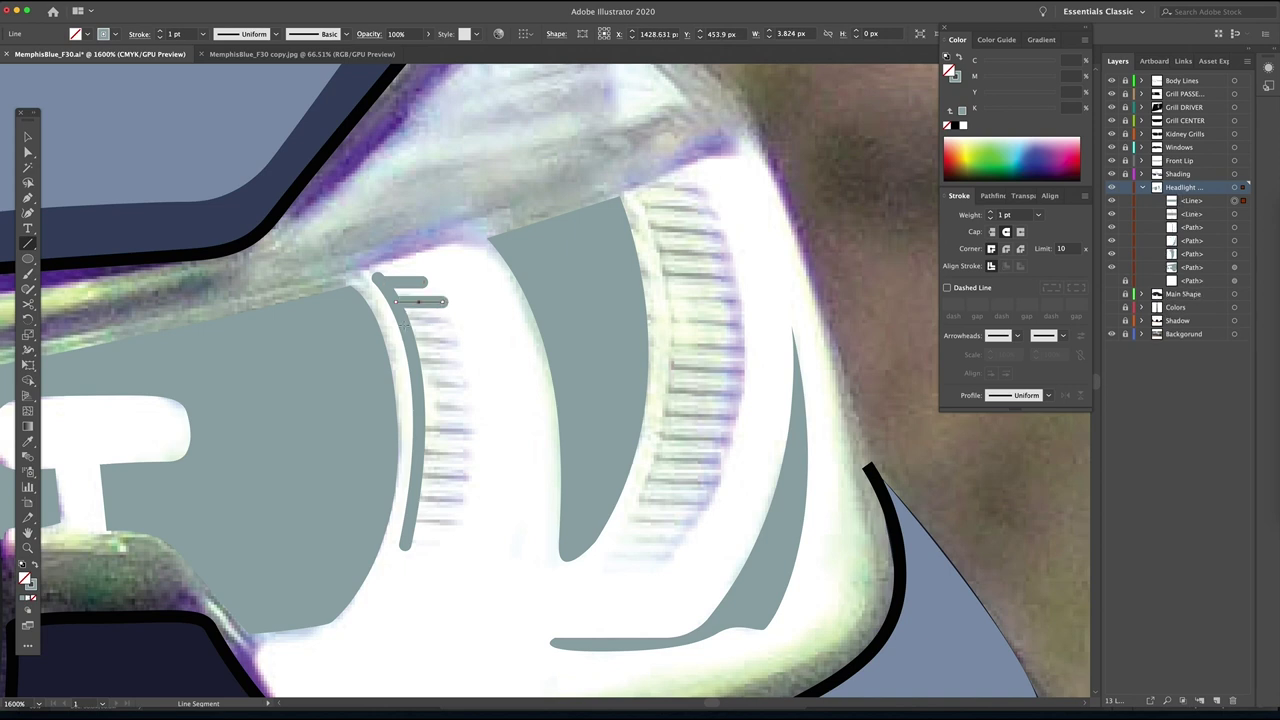
pyautogui.moveTo(450, 322); pyautogui.dragTo(471, 409)
pyautogui.moveTo(420, 432)
pyautogui.mouseDown()
pyautogui.moveTo(478, 432)
pyautogui.moveTo(464, 521)
pyautogui.mouseUp()
pyautogui.press('a')
pyautogui.click(423, 410)
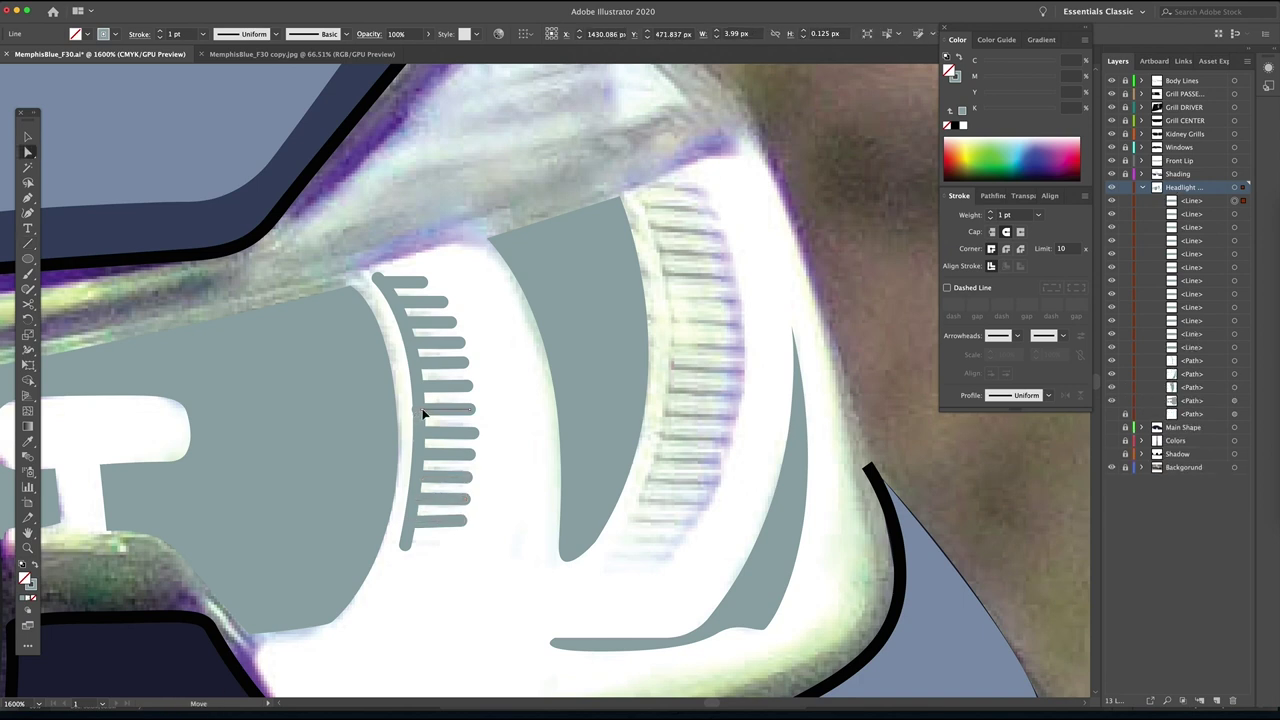
pyautogui.moveTo(521, 427); pyautogui.dragTo(423, 482)
# Trace the outline of the outer LED band's ribbed area as a closed path with a grey-green 1 pt stroke.
pyautogui.press('p')
pyautogui.moveTo(548, 290); pyautogui.dragTo(527, 146)
pyautogui.click(512, 114)
pyautogui.moveTo(538, 312); pyautogui.dragTo(520, 436)
pyautogui.click(470, 492)
pyautogui.click(540, 492)
pyautogui.moveTo(617, 313); pyautogui.dragTo(626, 197)
pyautogui.scroll(3, 622, 198)
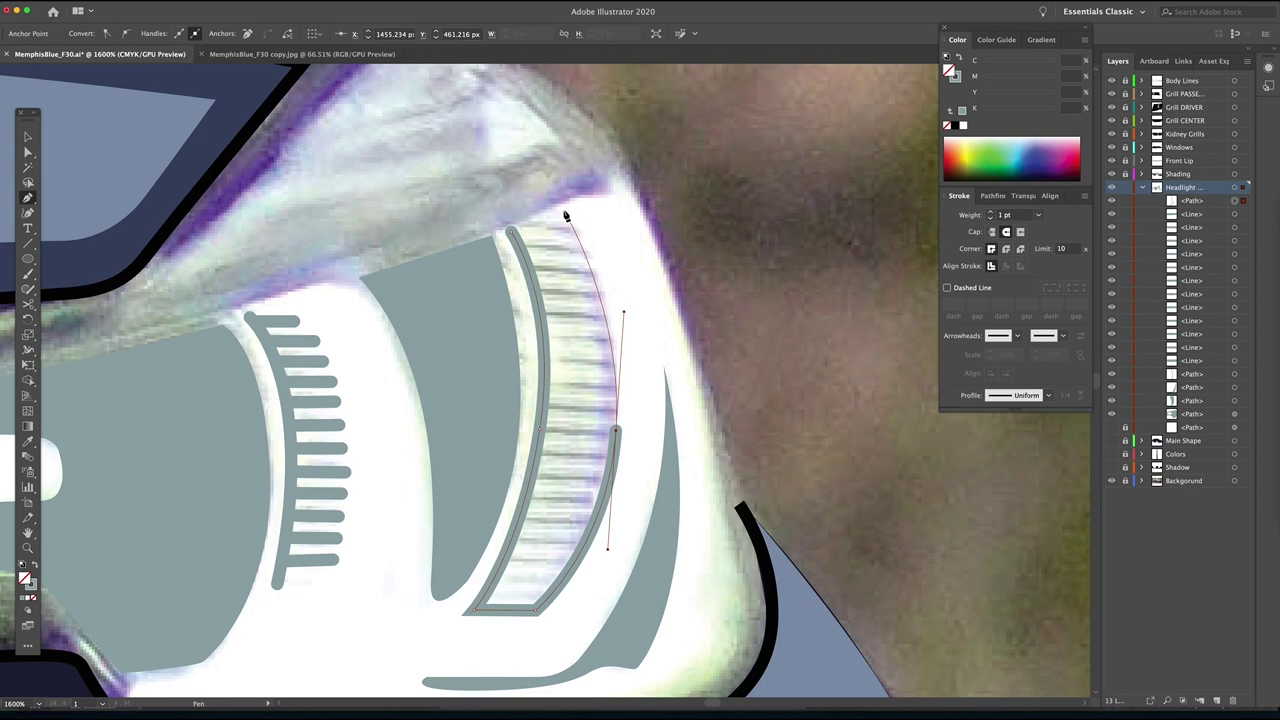
pyautogui.click(571, 204)
pyautogui.click(512, 232)
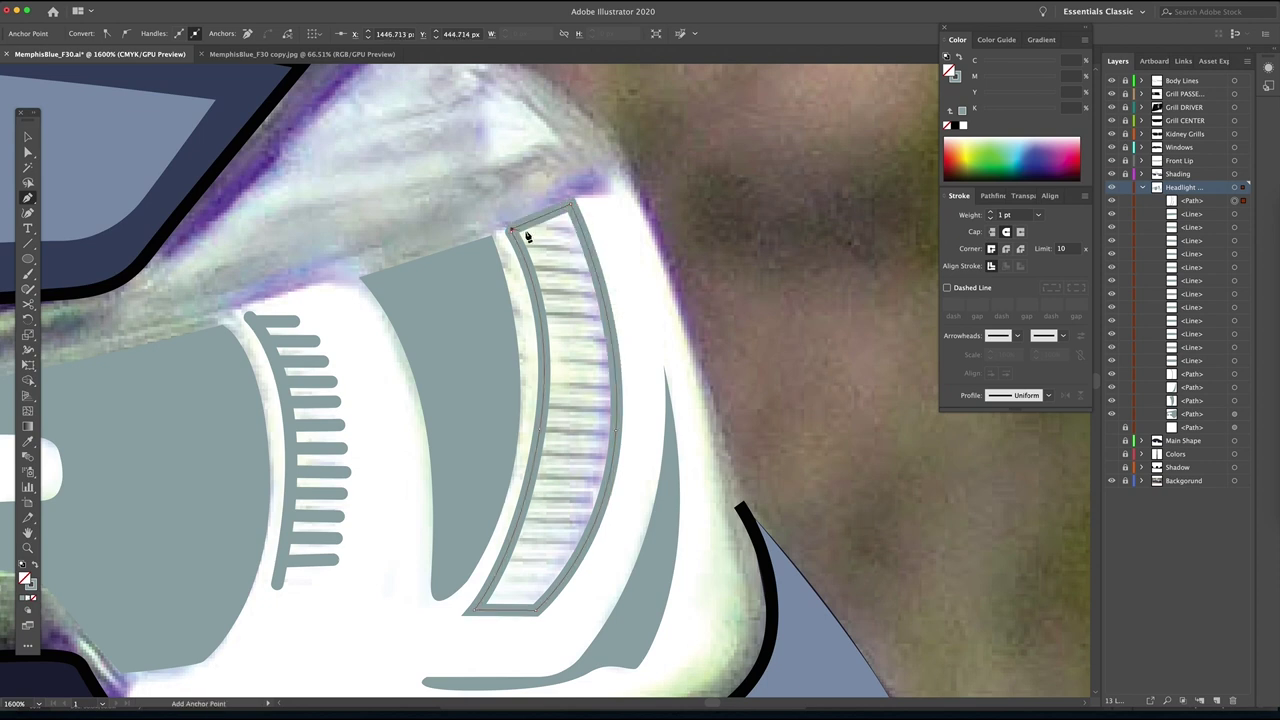
pyautogui.press('super+z')
pyautogui.click(512, 232)
# Draw horizontal 1 pt lines across the outer LED band's outline, one for each rib from its upper end to its lower end.
pyautogui.press('\\')
pyautogui.moveTo(539, 225); pyautogui.dragTo(580, 228)
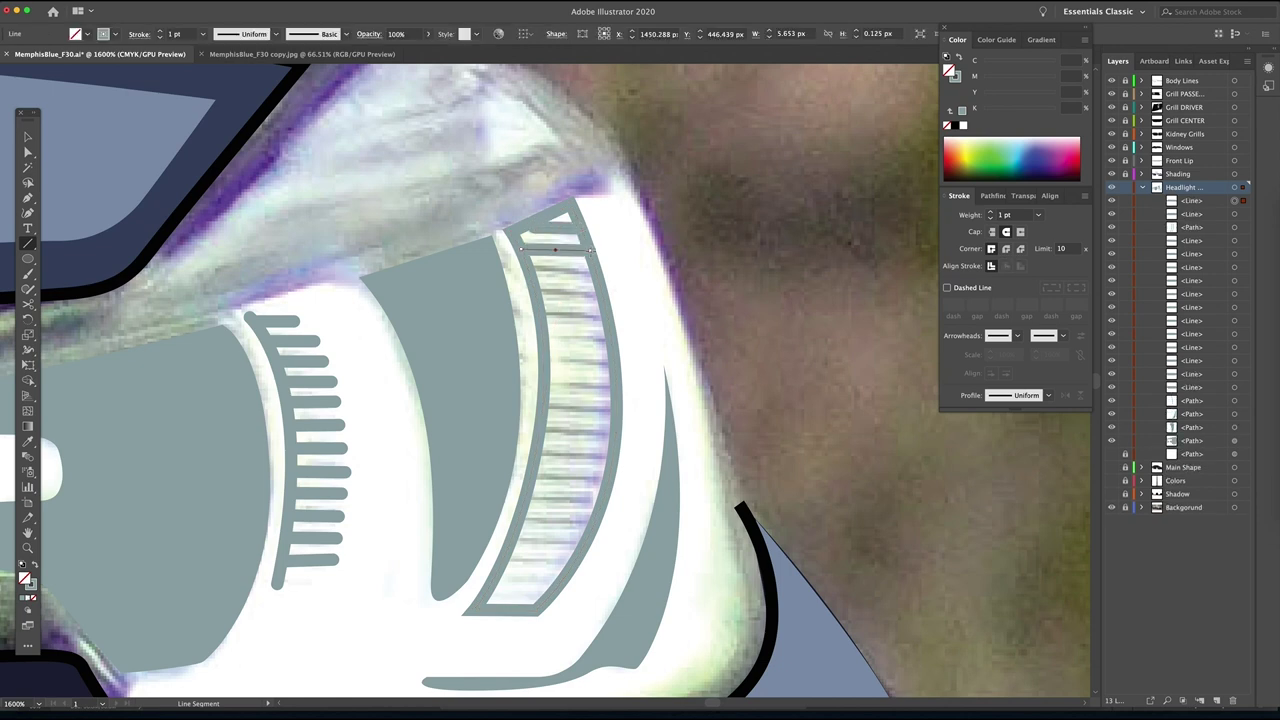
pyautogui.moveTo(523, 247)
pyautogui.mouseDown()
pyautogui.moveTo(587, 249)
pyautogui.moveTo(531, 270)
pyautogui.mouseUp()
pyautogui.moveTo(598, 294)
pyautogui.mouseDown()
pyautogui.moveTo(540, 293)
pyautogui.moveTo(543, 316)
pyautogui.mouseUp()
pyautogui.moveTo(609, 341)
pyautogui.mouseDown()
pyautogui.moveTo(547, 340)
pyautogui.moveTo(547, 362)
pyautogui.mouseUp()
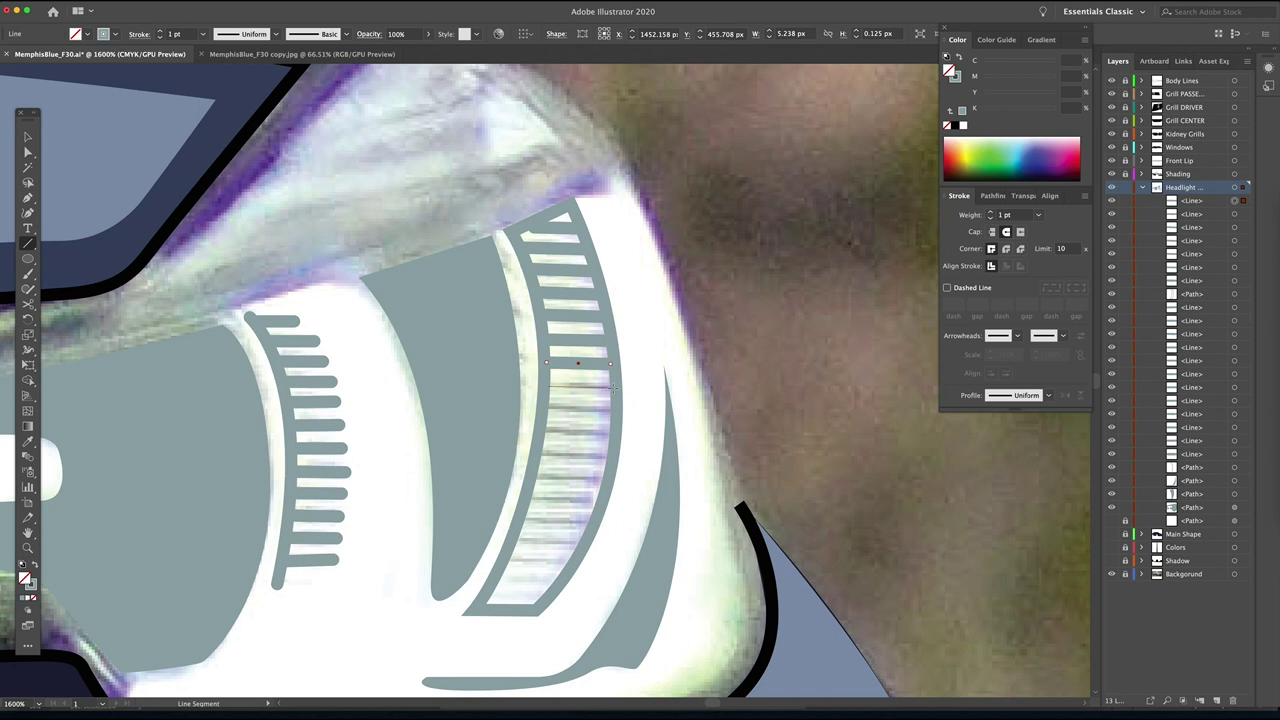
pyautogui.moveTo(612, 409); pyautogui.dragTo(547, 409)
pyautogui.moveTo(611, 434); pyautogui.dragTo(546, 433)
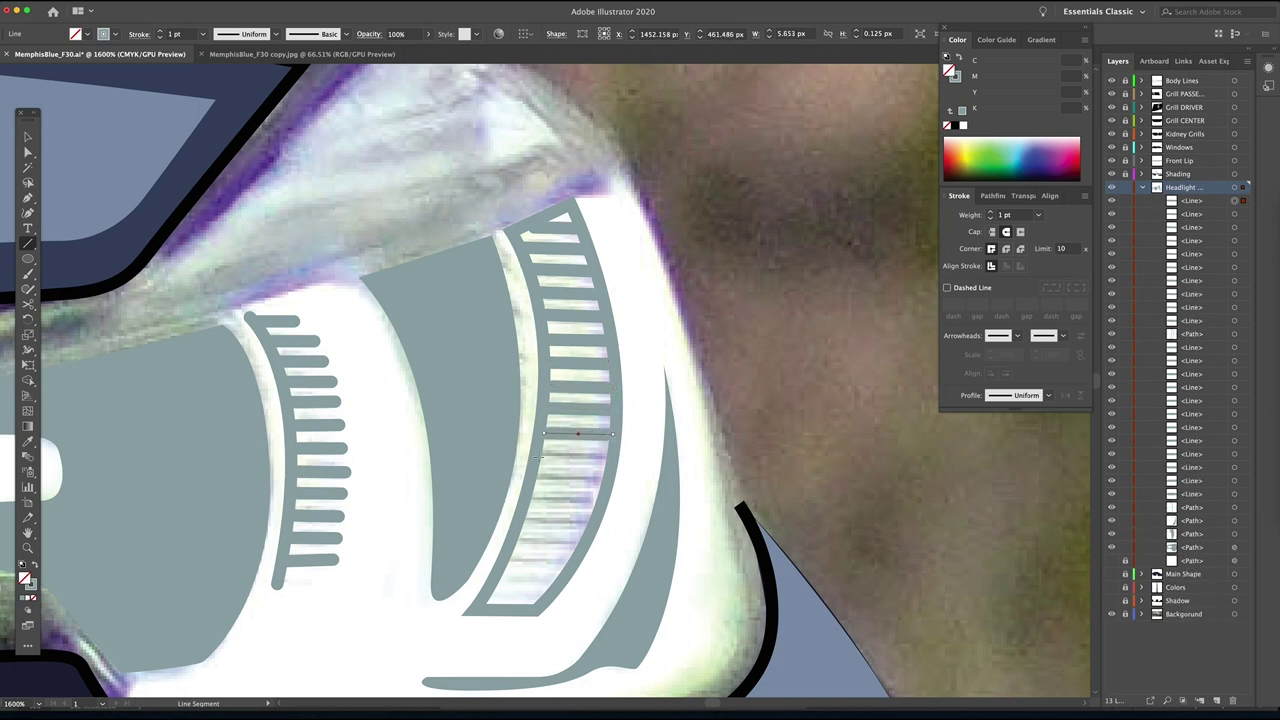
pyautogui.moveTo(609, 458); pyautogui.dragTo(538, 458)
pyautogui.moveTo(606, 479)
pyautogui.mouseDown()
pyautogui.moveTo(533, 479)
pyautogui.moveTo(514, 543)
pyautogui.mouseUp()
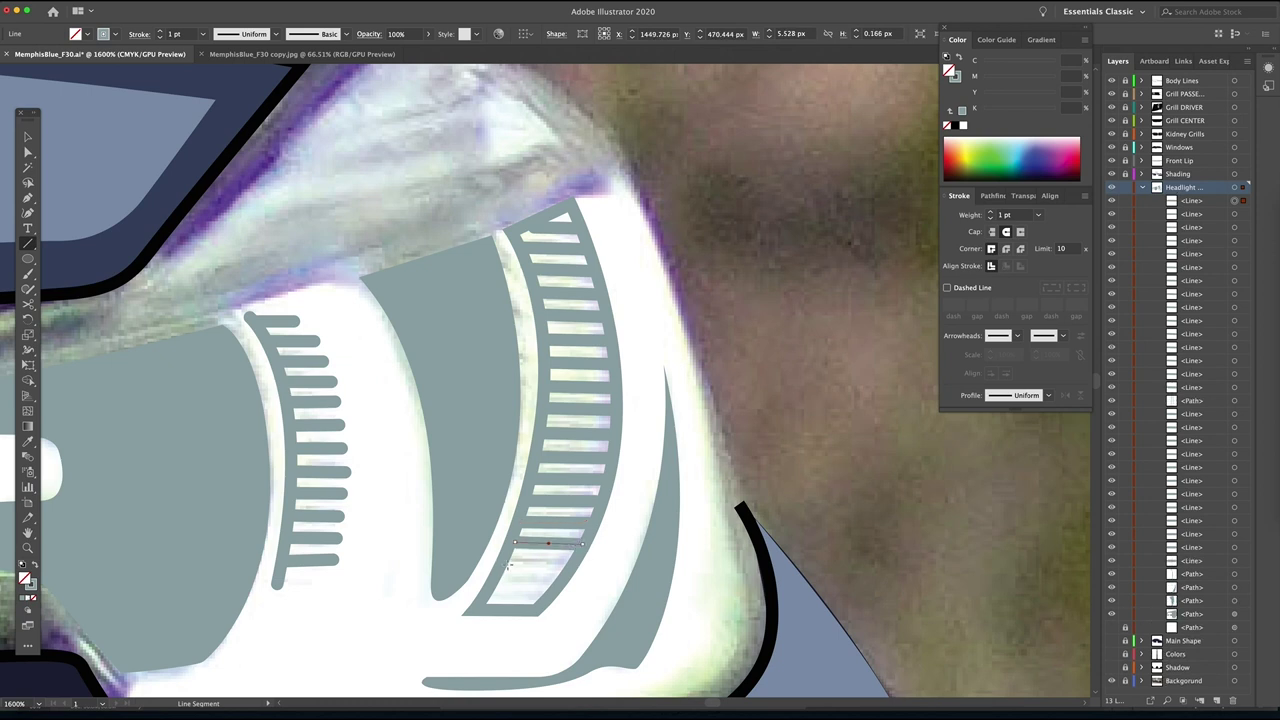
pyautogui.moveTo(567, 566); pyautogui.dragTo(570, 566)
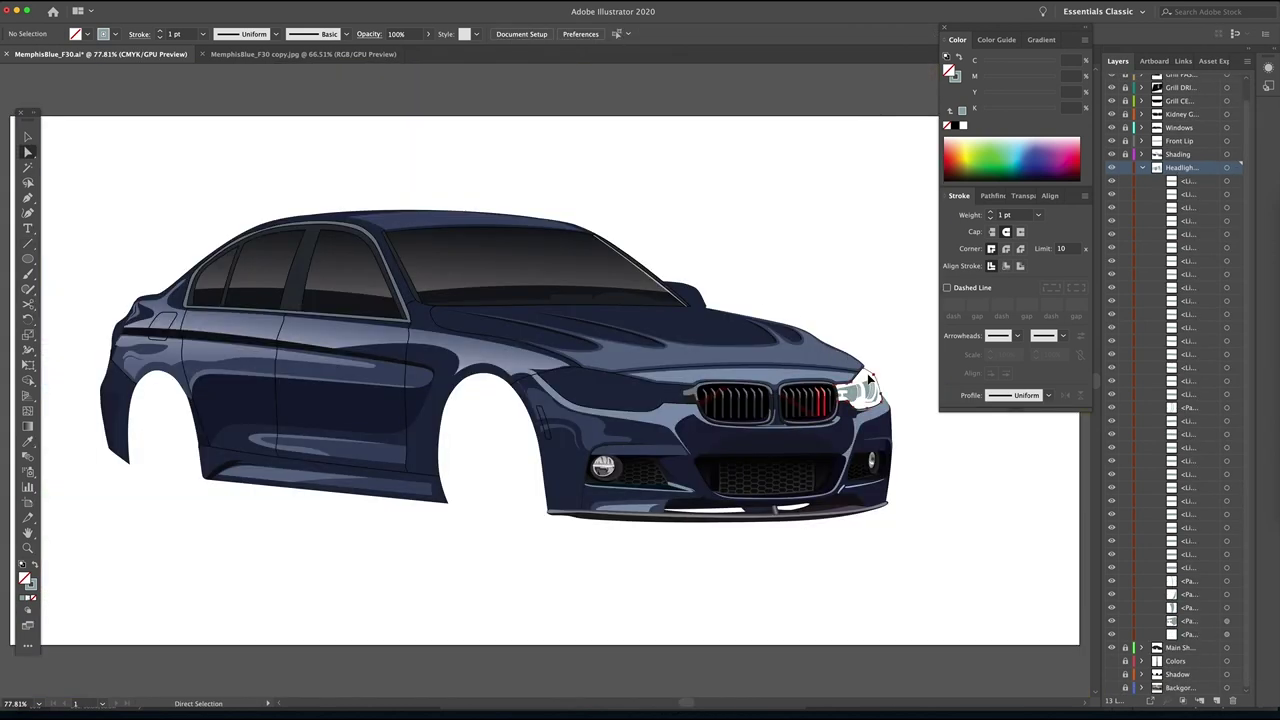
# Select the headlight's base shape and give it a white fill without a stroke.
pyautogui.click(870, 378)
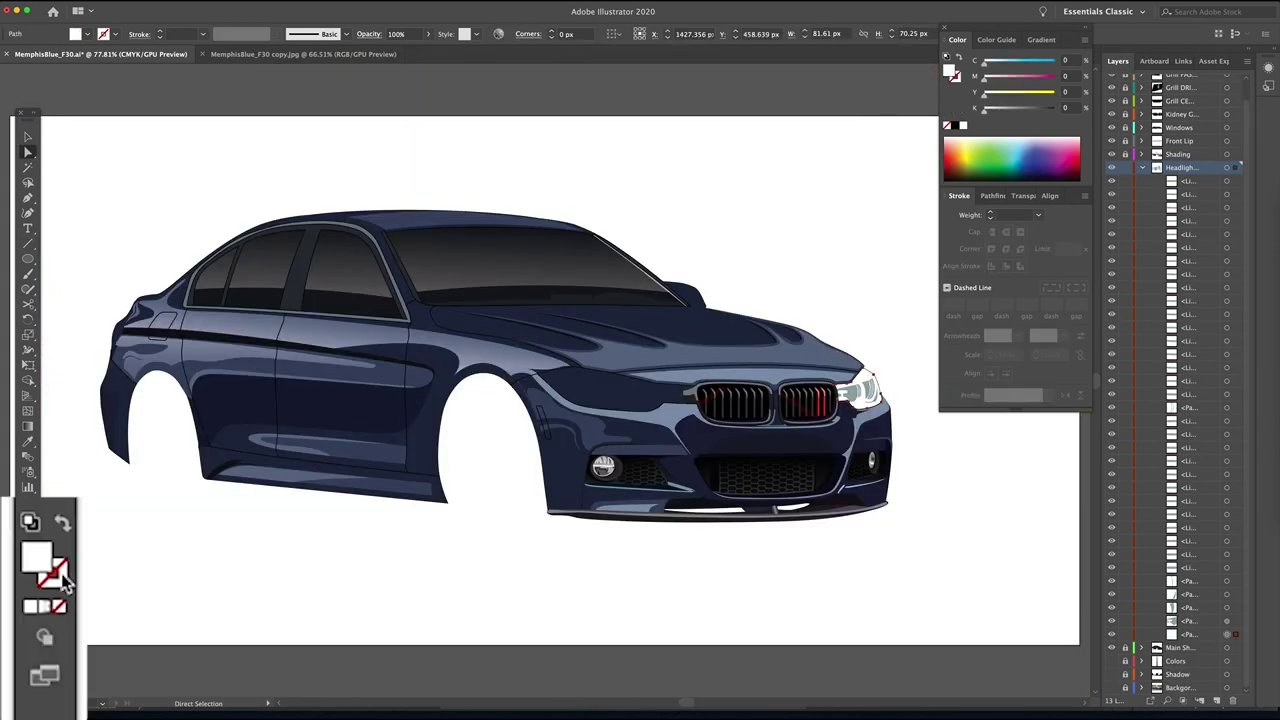
pyautogui.click(22, 565)
pyautogui.press('v')
pyautogui.click(637, 565)
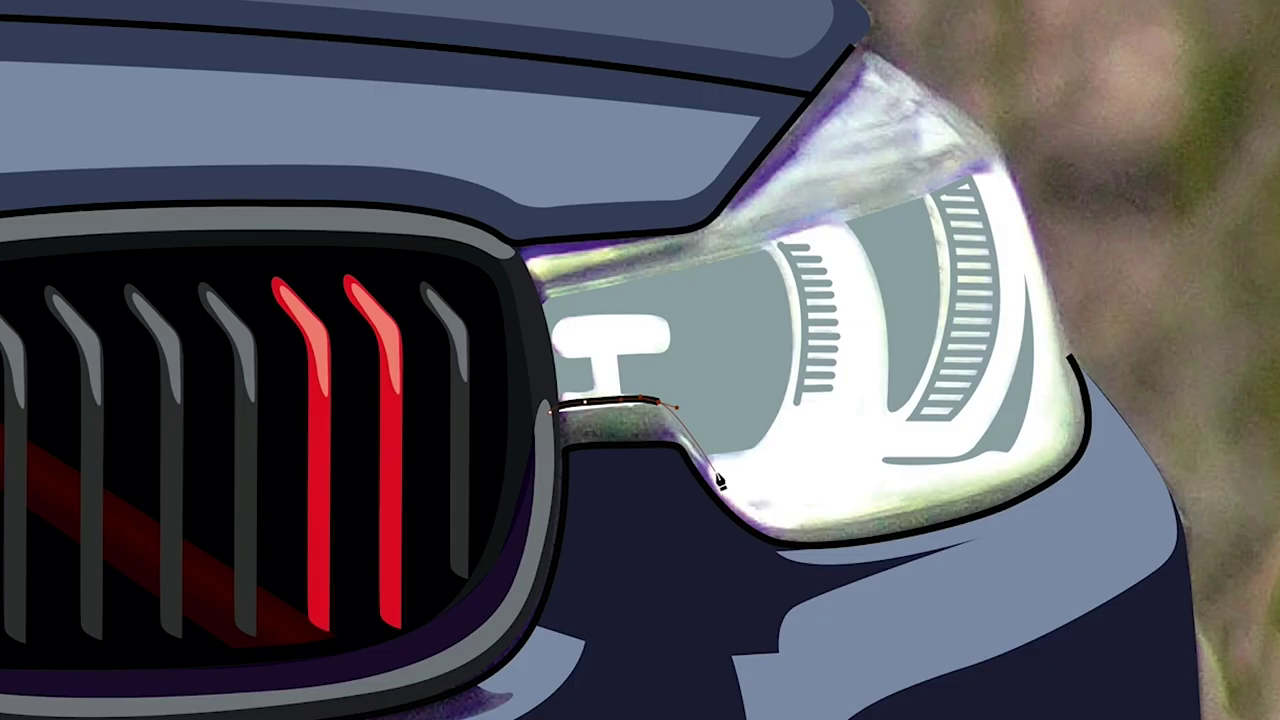
# Trace the trim strip along the headlight's lower edge as a closed shape from the grille to the outer corner.
pyautogui.moveTo(560, 420)
pyautogui.mouseDown()
pyautogui.moveTo(765, 530)
pyautogui.moveTo(988, 508)
pyautogui.moveTo(1072, 450)
pyautogui.mouseUp()
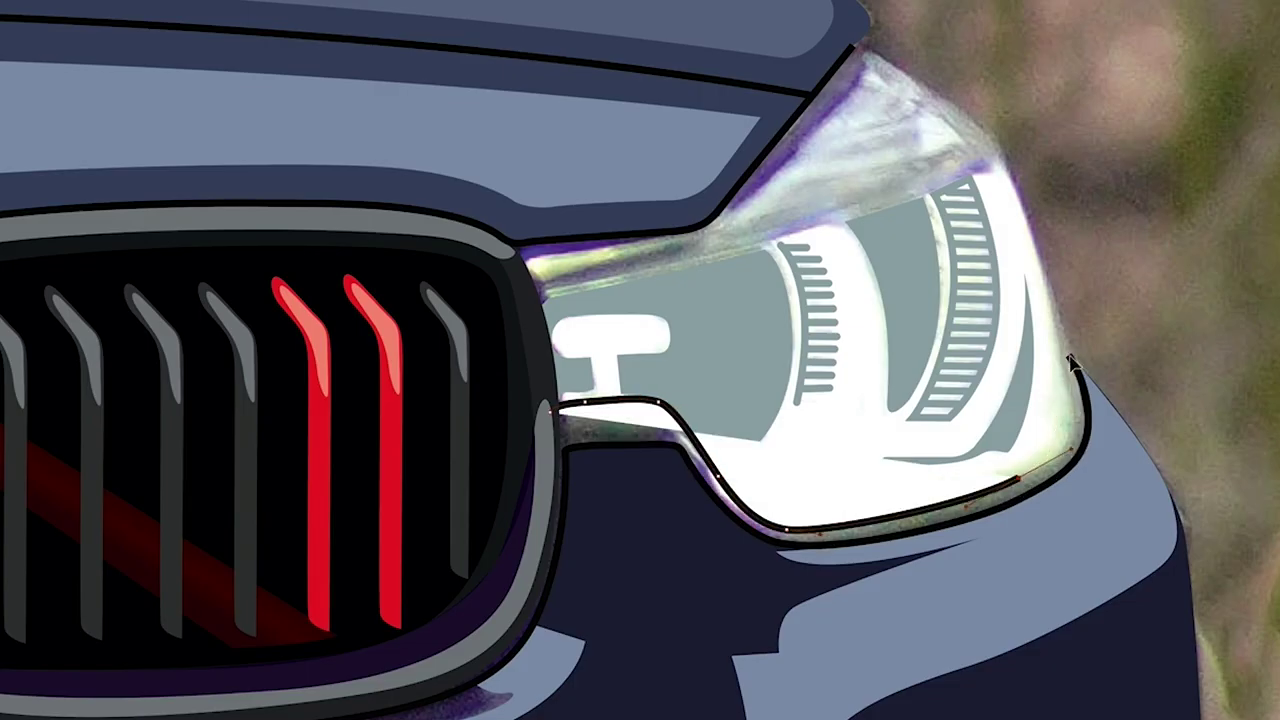
pyautogui.moveTo(1069, 357); pyautogui.dragTo(1053, 290)
pyautogui.click(1069, 357)
pyautogui.moveTo(1085, 443); pyautogui.dragTo(1072, 490)
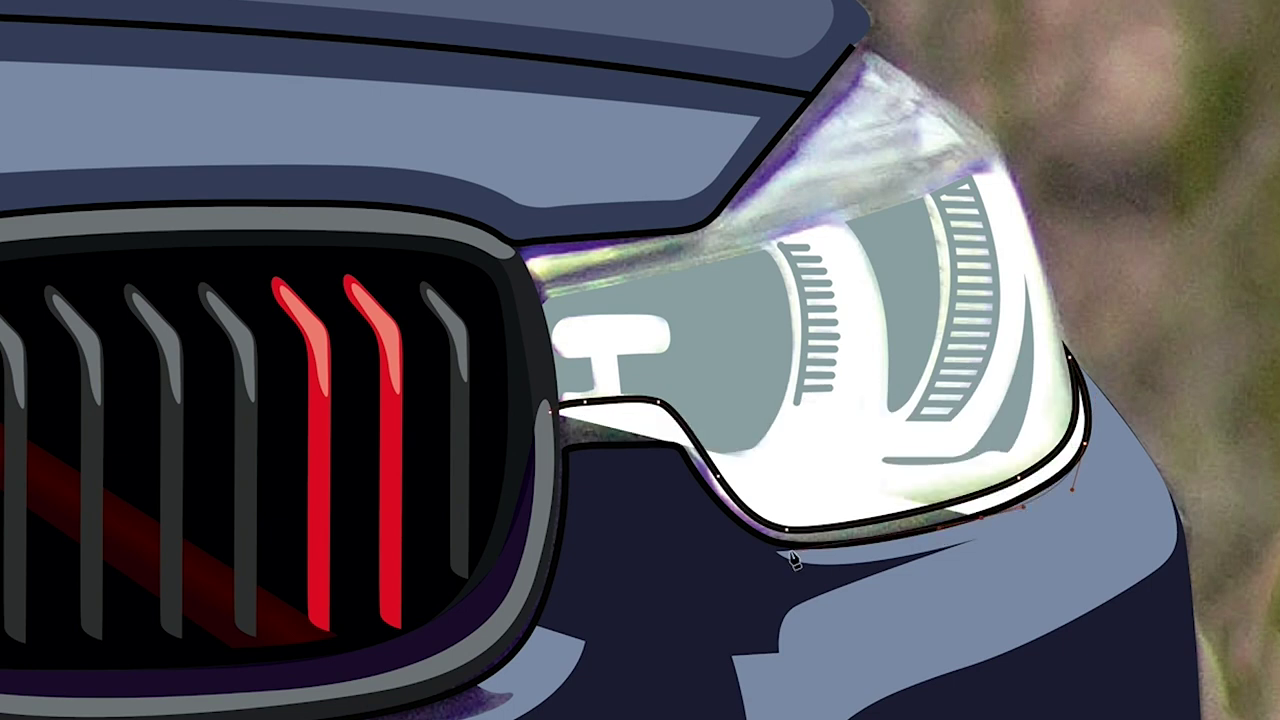
pyautogui.click(549, 410)
# Fill the headlight's lower trim strip with the dark grey sampled from a grille slat, without a stroke.
pyautogui.click(175, 545)
pyautogui.press('v')
pyautogui.hotkey('ctrl', 'shift', 'a')
pyautogui.moveTo(938, 355); pyautogui.dragTo(926, 420)
pyautogui.click(734, 366)
pyautogui.keyDown('ctrl'); pyautogui.click(741, 380); pyautogui.keyUp('ctrl')
pyautogui.keyDown('ctrl'); pyautogui.click(743, 381); pyautogui.keyUp('ctrl')
pyautogui.moveTo(817, 279); pyautogui.dragTo(811, 391)
pyautogui.moveTo(834, 320); pyautogui.dragTo(893, 417)
# Start the path for the headlight's upper section, tracing its lower boundary from the grille and around the outer corner.
pyautogui.press('p')
pyautogui.click(299, 418)
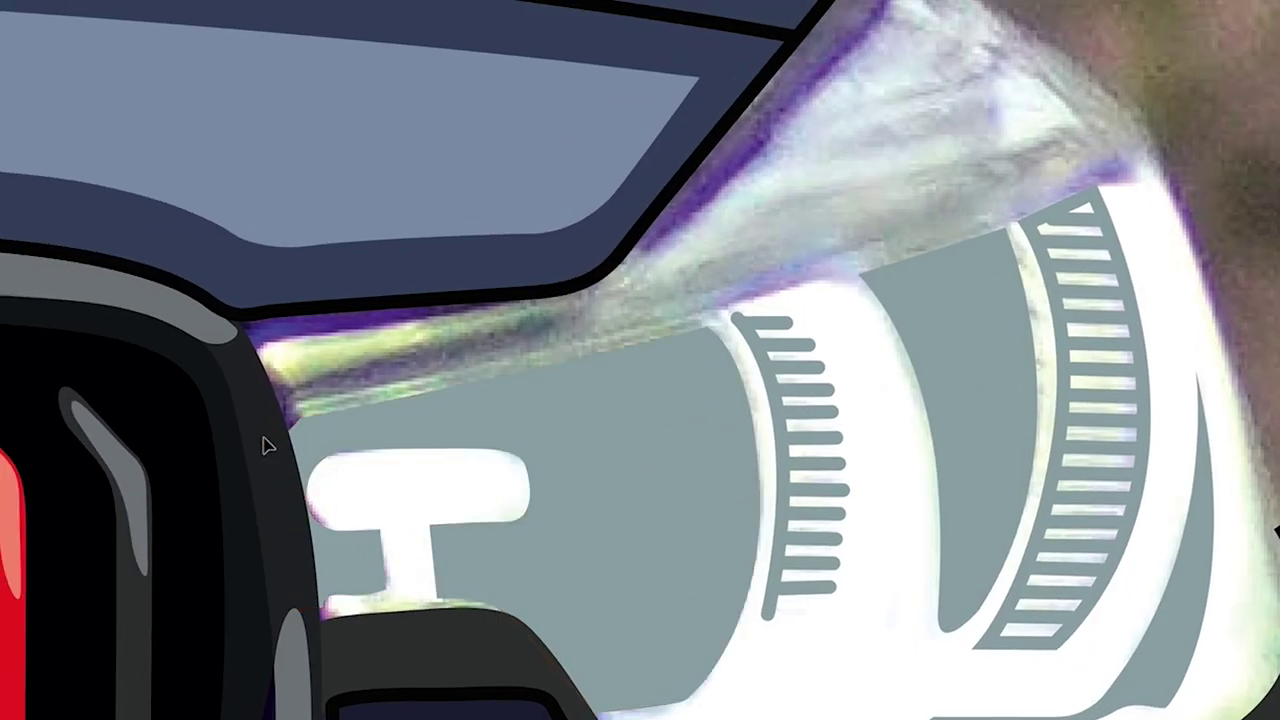
pyautogui.scroll(-2, 1112, 193)
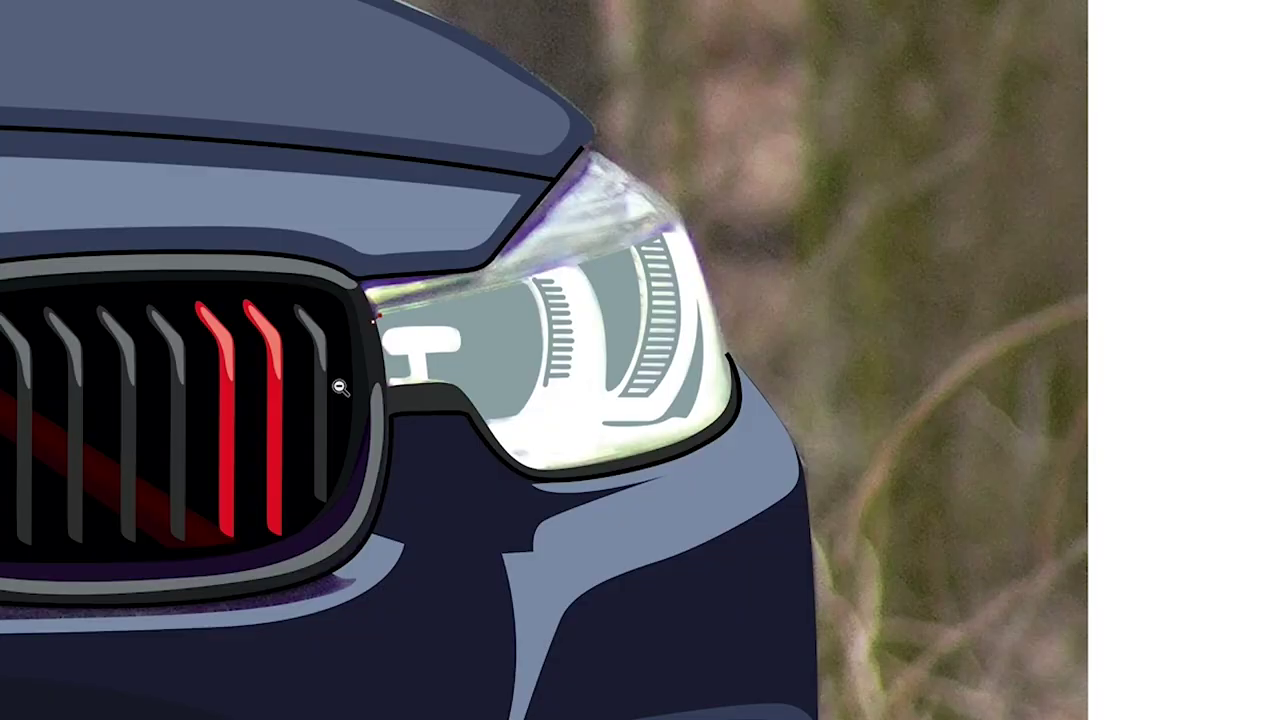
pyautogui.click(680, 255)
pyautogui.click(752, 226)
pyautogui.hotkey('ctrl', 'z')
pyautogui.moveTo(735, 232); pyautogui.dragTo(802, 205)
pyautogui.click(804, 195)
pyautogui.click(770, 160)
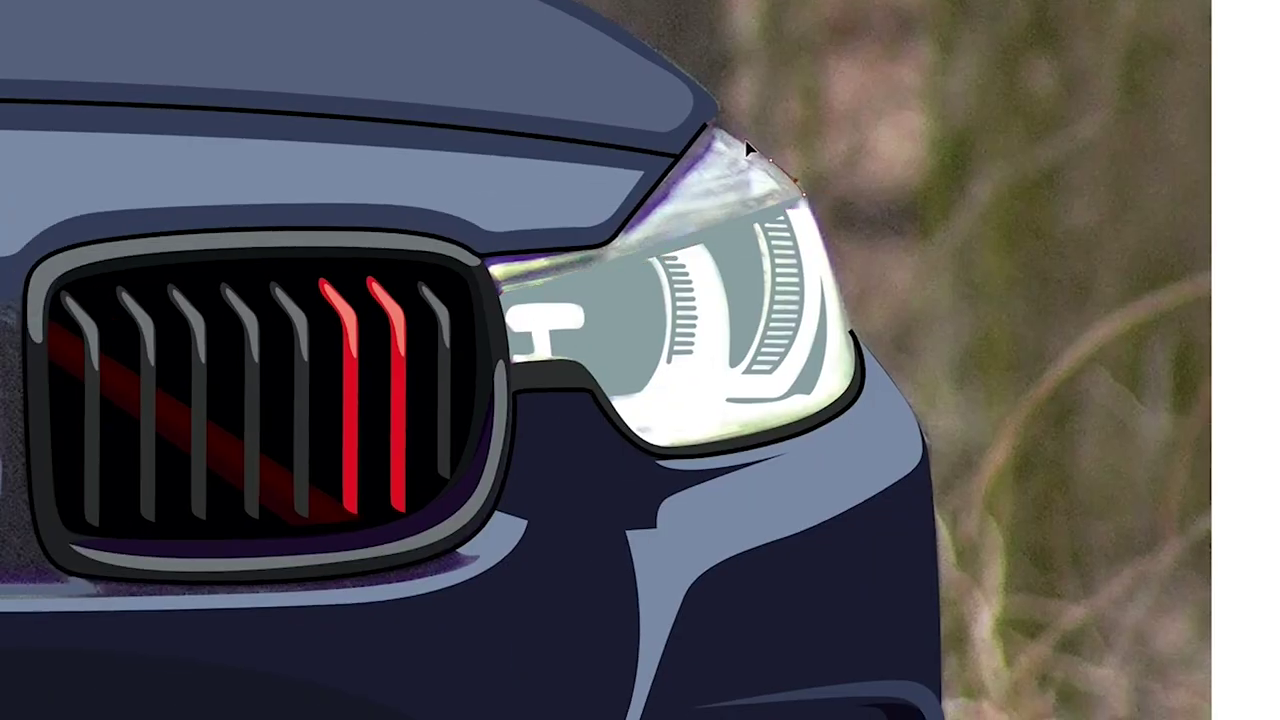
# Continue the upper section's path along the hood edge back to the grille and close it as a dark grey-green shape.
pyautogui.click(706, 122)
pyautogui.click(617, 237)
pyautogui.click(604, 241)
pyautogui.click(586, 246)
pyautogui.click(474, 254)
pyautogui.click(497, 298)
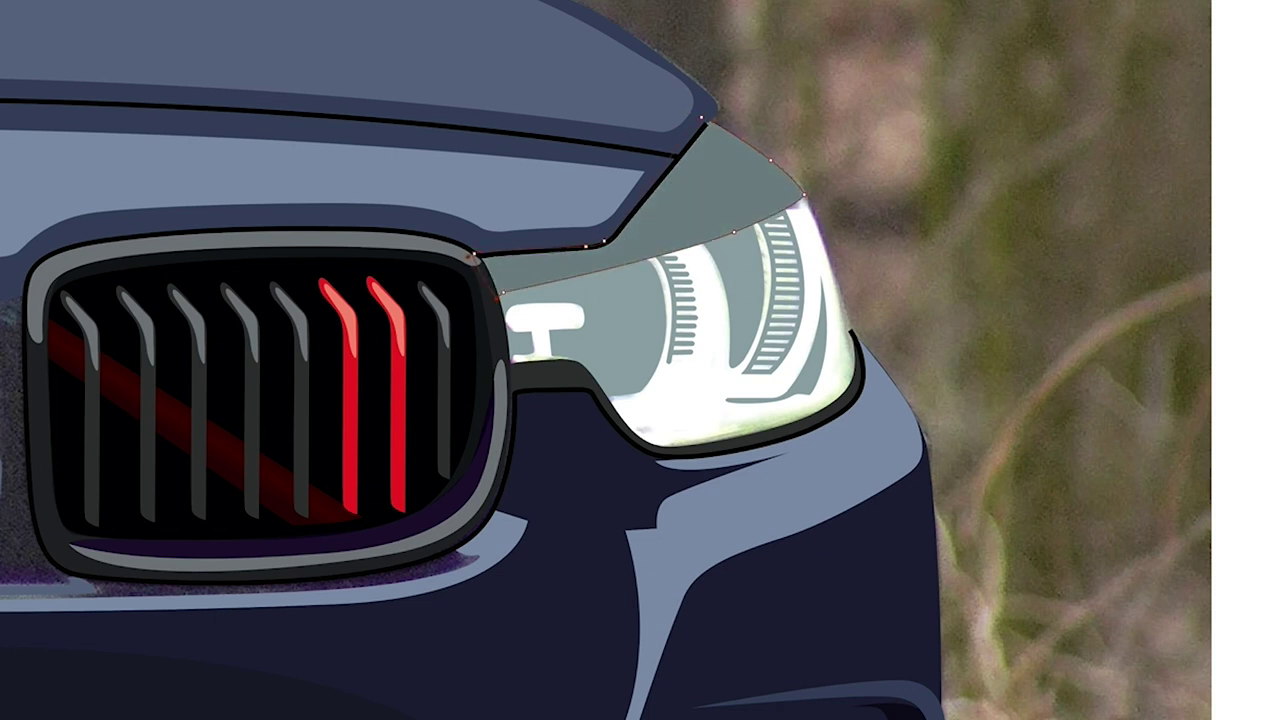
pyautogui.click(714, 205)
# Trace the narrow strip between the hood edge and the headlight's upper section as a closed shape.
pyautogui.click(325, 380)
pyautogui.moveTo(352, 351); pyautogui.dragTo(391, 348)
pyautogui.moveTo(506, 323); pyautogui.dragTo(602, 249)
pyautogui.moveTo(660, 182); pyautogui.dragTo(669, 163)
pyautogui.click(658, 141)
pyautogui.moveTo(523, 281); pyautogui.dragTo(512, 294)
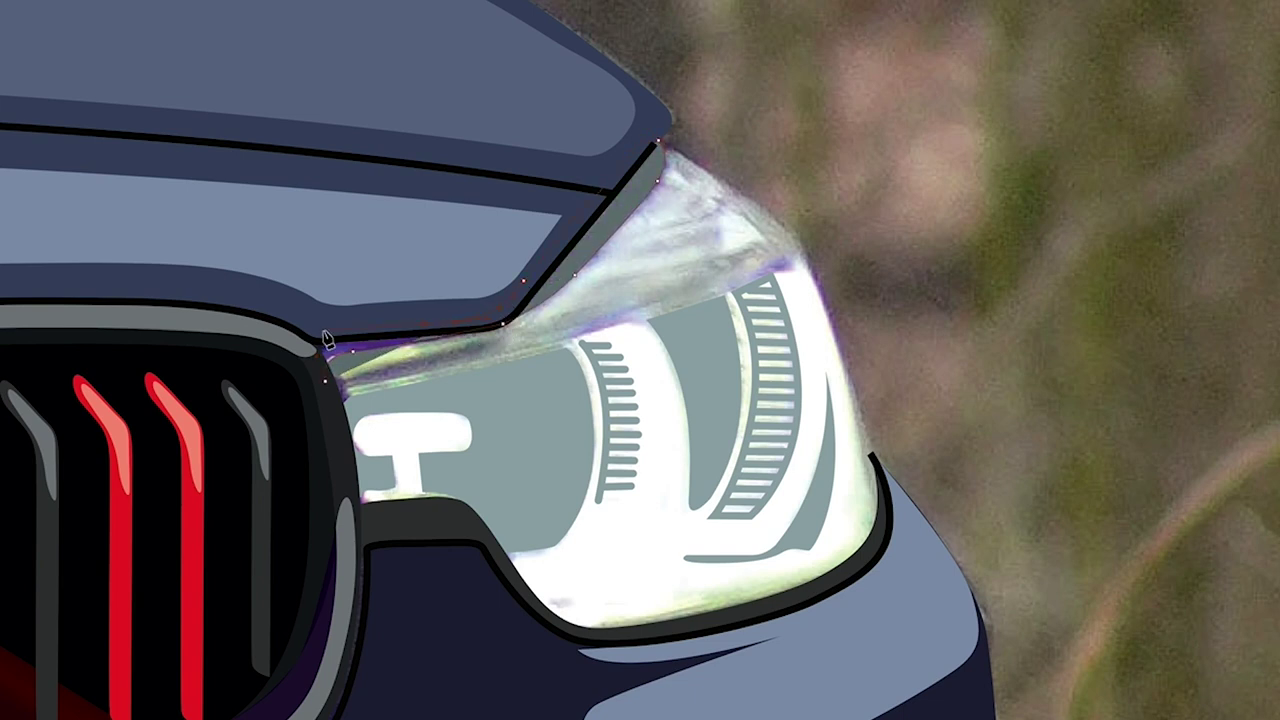
pyautogui.click(326, 357)
# Fill the strip under the hood edge with a near-black purple and apply the same colour to the lower trim strip.
pyautogui.press('v')
pyautogui.click(510, 559)
pyautogui.click(820, 141)
pyautogui.click(637, 186)
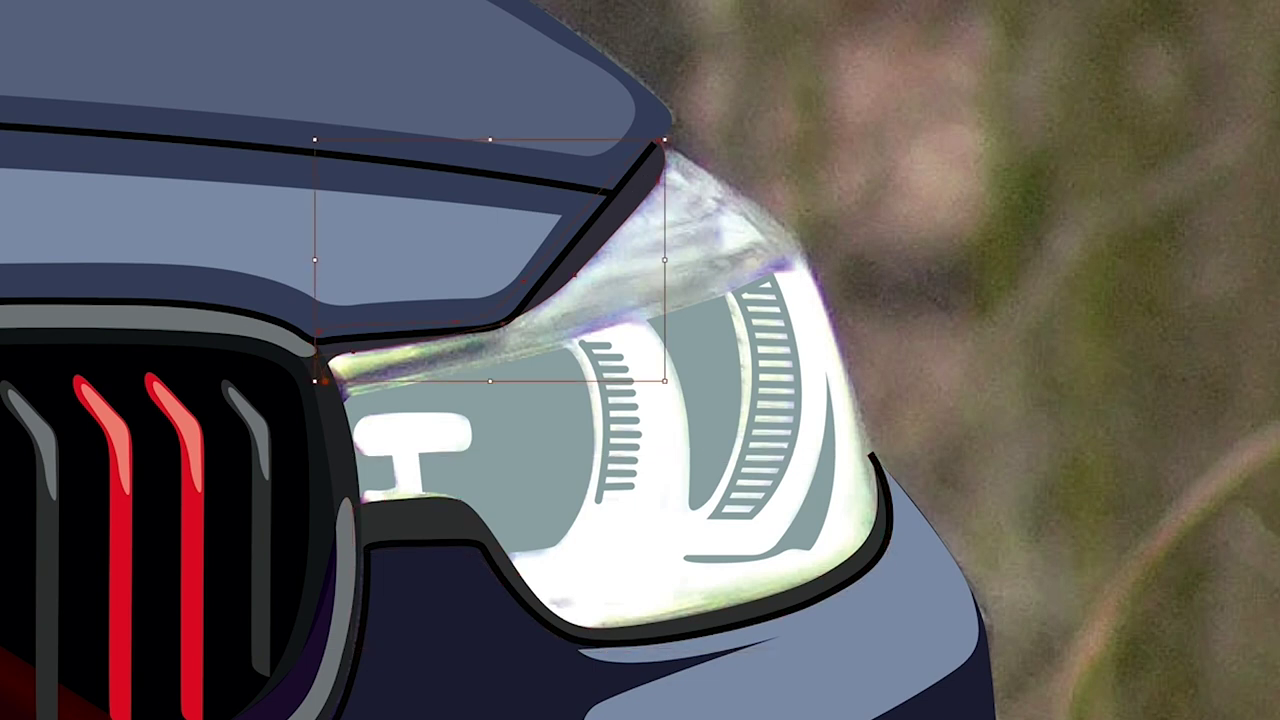
pyautogui.click(451, 522)
pyautogui.press('i')
pyautogui.click(632, 200)
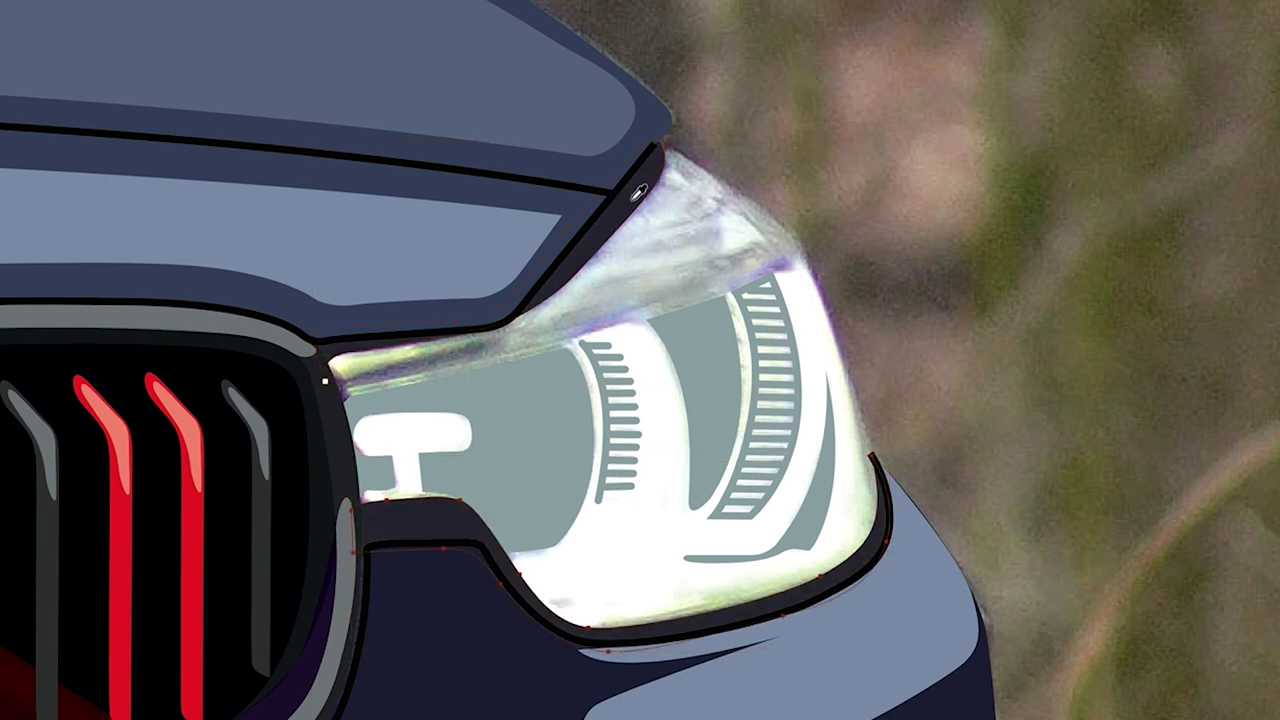
# Trace the thin dark band near the grille in the headlight's upper section as a closed near-black shape.
pyautogui.press('p')
pyautogui.click(337, 414)
pyautogui.moveTo(457, 361); pyautogui.dragTo(425, 348)
pyautogui.moveTo(332, 381); pyautogui.dragTo(323, 395)
pyautogui.click(337, 414)
pyautogui.moveTo(652, 330); pyautogui.dragTo(565, 415)
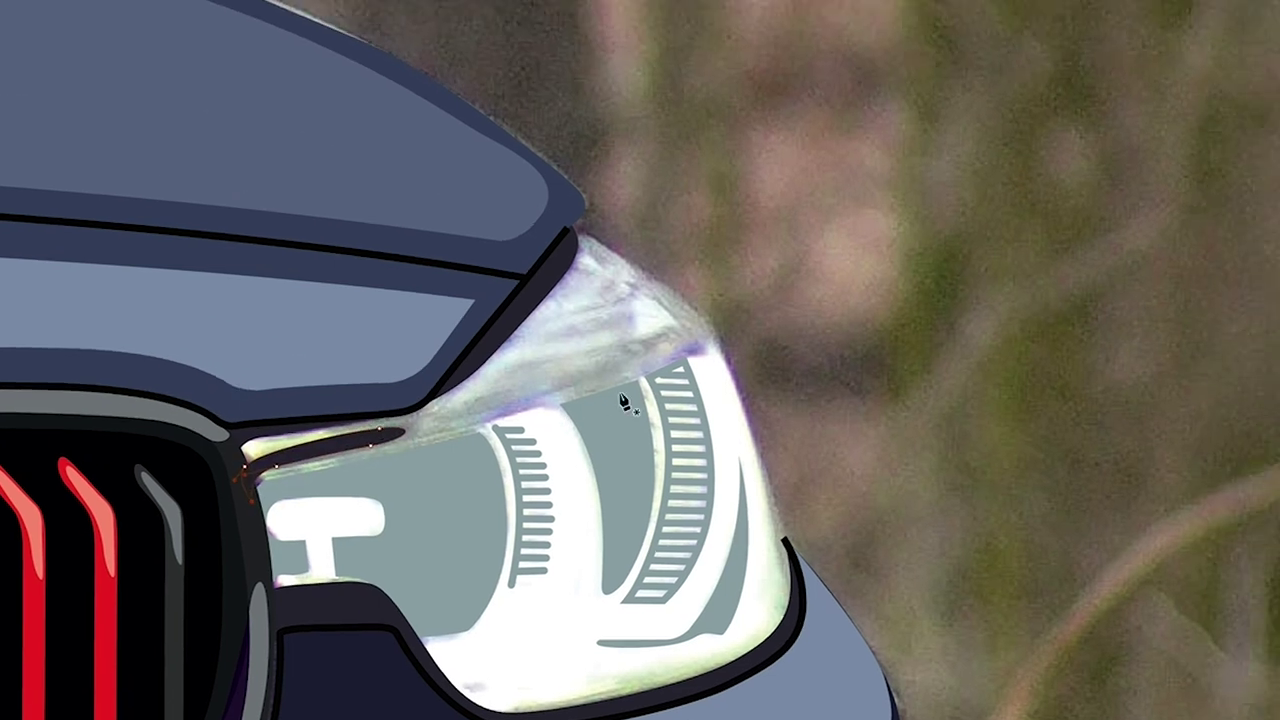
# Trace the lower wavy edge of the reflection in the headlight's upper section out to the outer corner.
pyautogui.click(446, 409)
pyautogui.moveTo(485, 396); pyautogui.dragTo(494, 386)
pyautogui.moveTo(524, 363); pyautogui.dragTo(557, 357)
pyautogui.moveTo(634, 337); pyautogui.dragTo(660, 331)
pyautogui.moveTo(677, 329); pyautogui.dragTo(689, 337)
pyautogui.click(677, 329)
pyautogui.click(688, 338)
# Continue the reflection's path along the headlight's outer edge and the hood strip, swap fill and stroke, and close it.
pyautogui.moveTo(653, 292); pyautogui.dragTo(582, 241)
pyautogui.click(593, 249)
pyautogui.hotkey('shift', 'x')
pyautogui.click(531, 330)
pyautogui.click(478, 392)
pyautogui.click(446, 408)
pyautogui.click(578, 311)
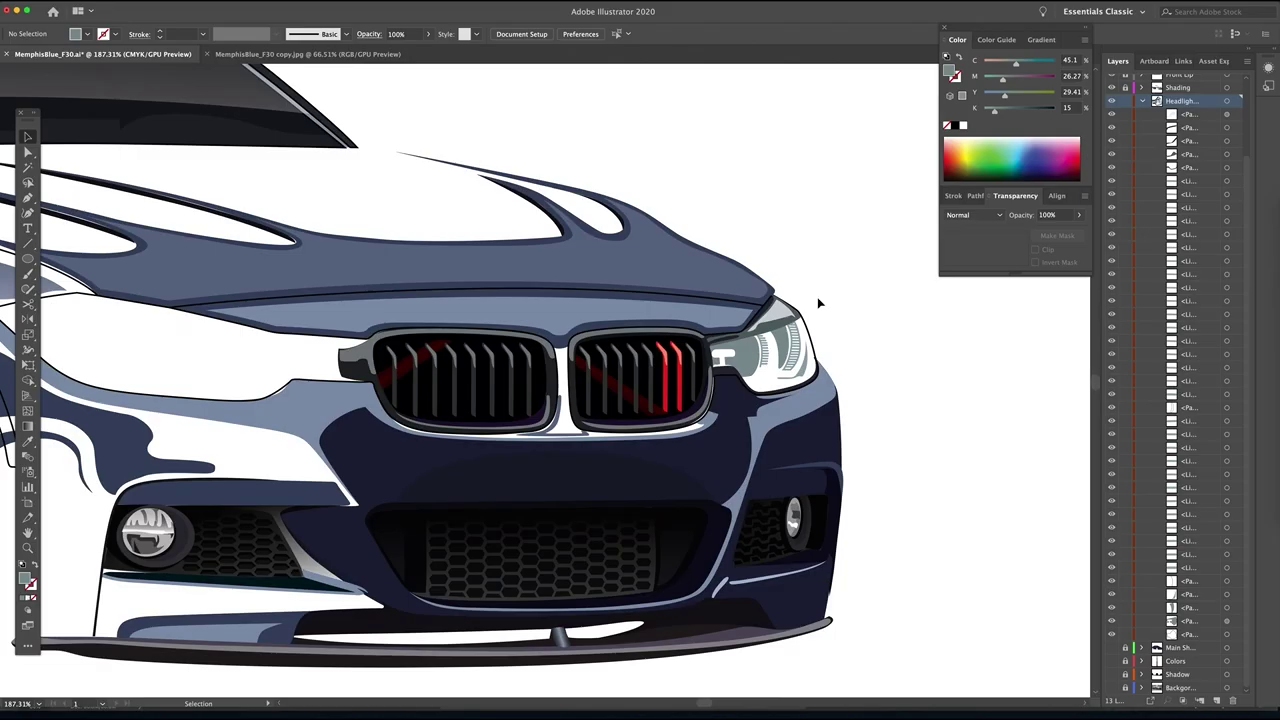
# Show the background reference photo again and collapse the finished headlight layer.
pyautogui.moveTo(340, 362); pyautogui.dragTo(543, 380)
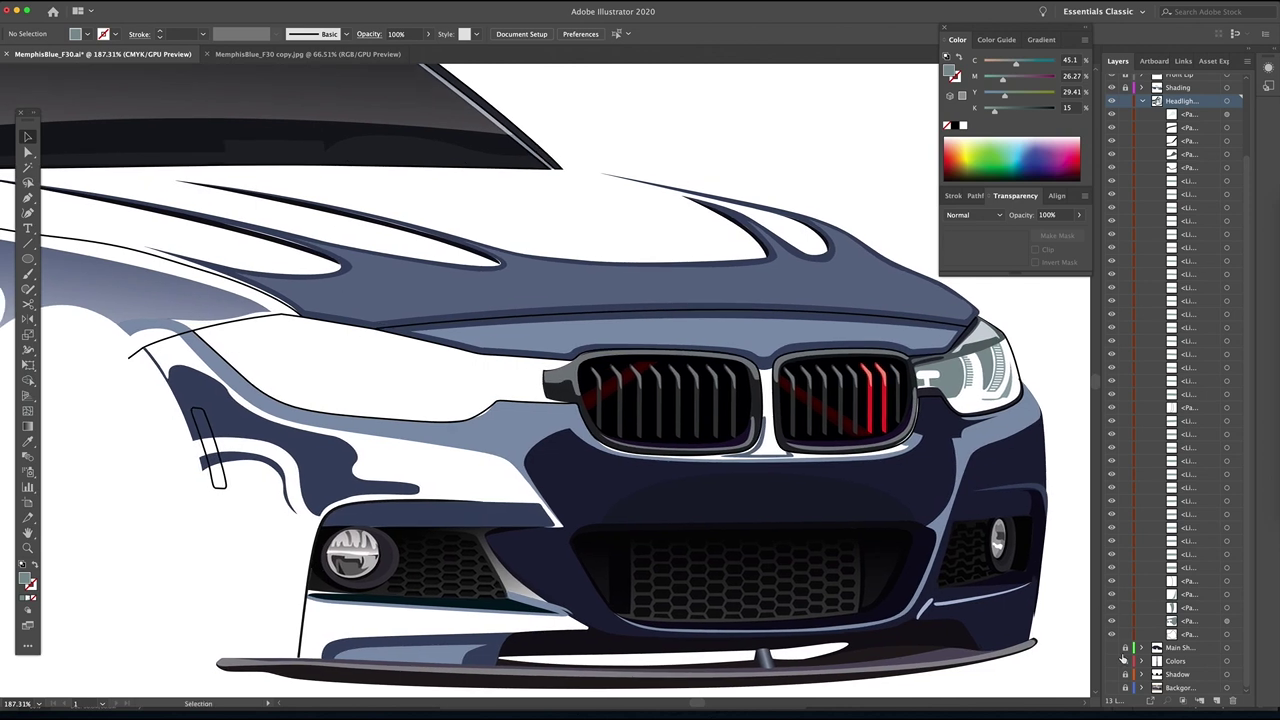
pyautogui.click(1111, 688)
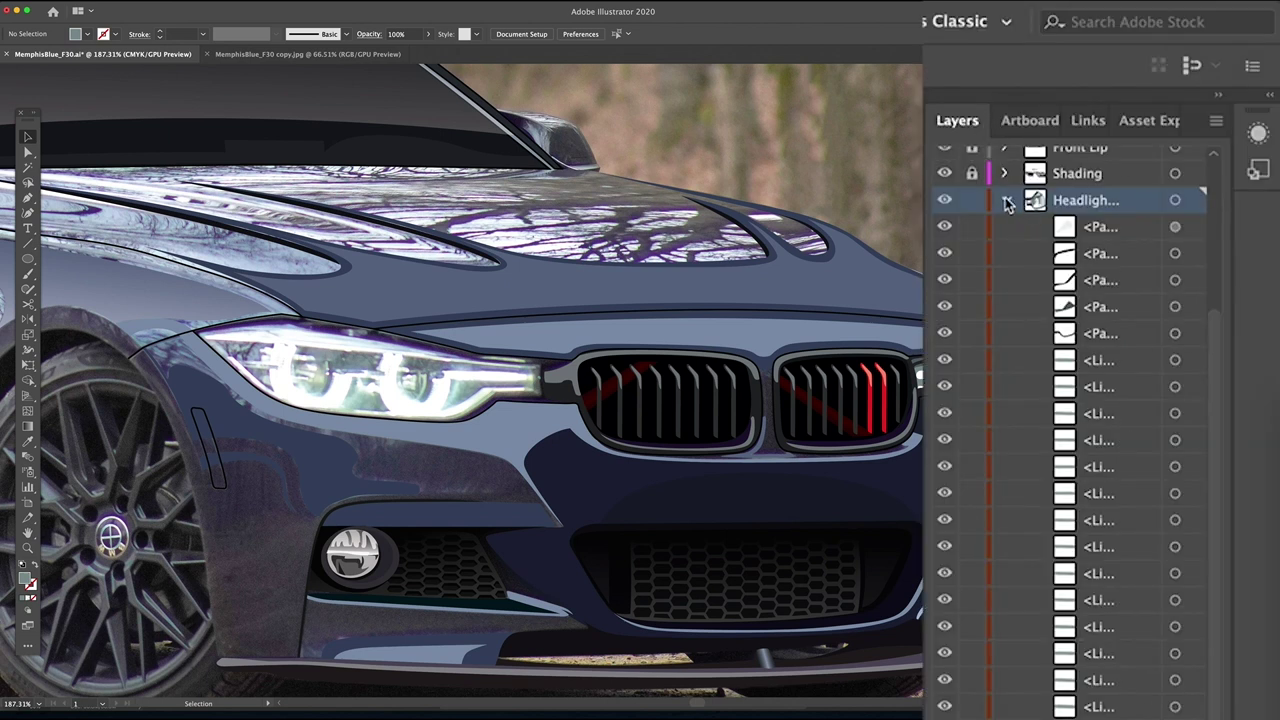
pyautogui.click(1005, 200)
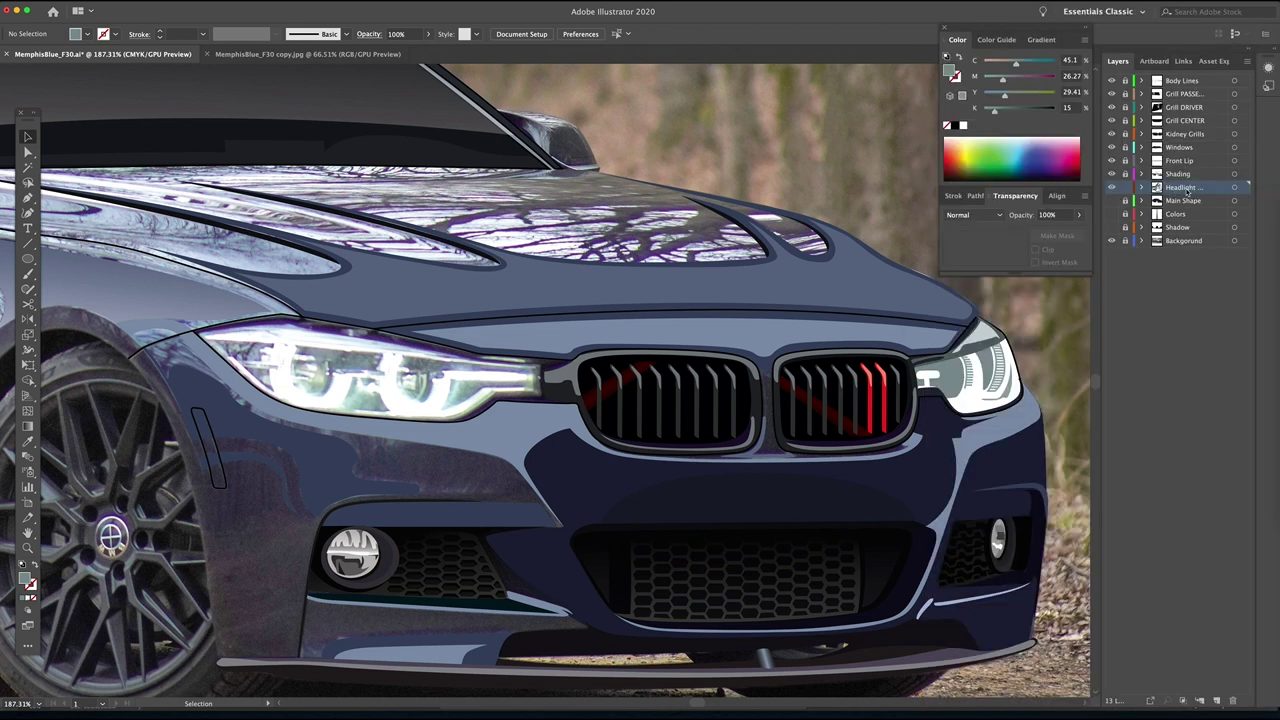
# Create a new layer named Headlight PASSENGER with Gold as its layer color.
pyautogui.click(1217, 702)
pyautogui.press('d')
pyautogui.press('t')
pyautogui.doubleClick(1186, 187)
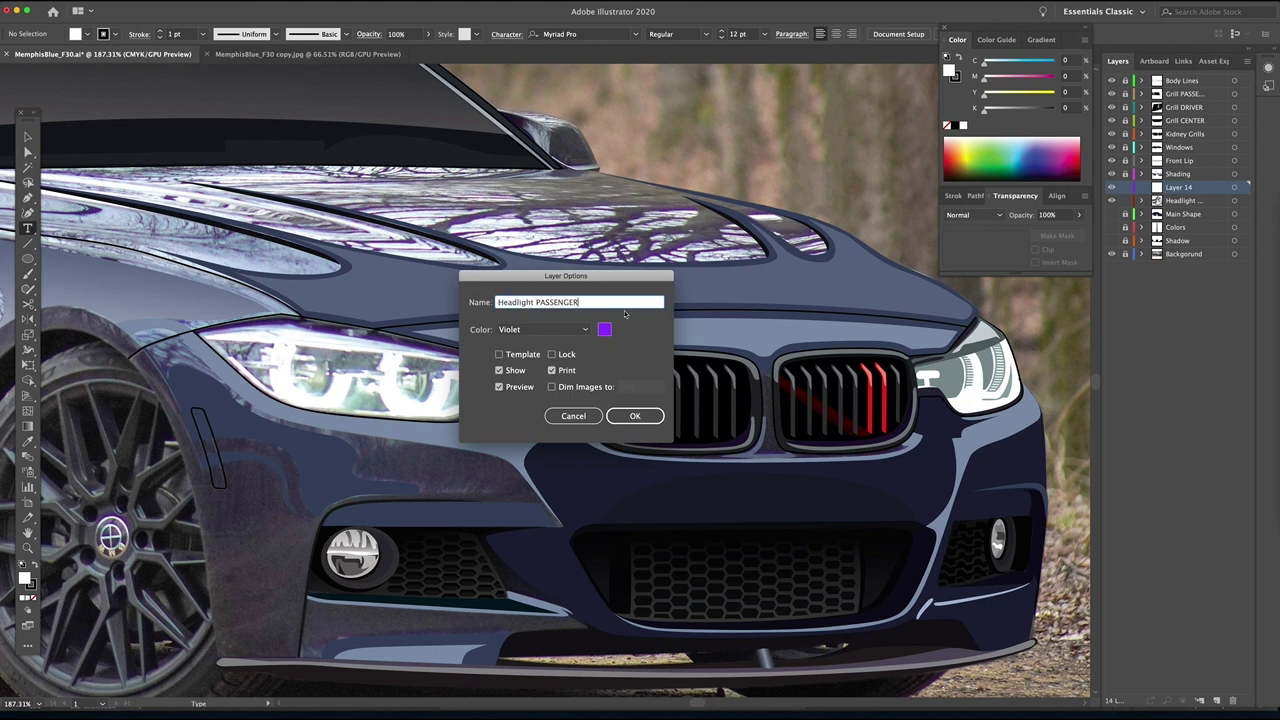
pyautogui.click(541, 329)
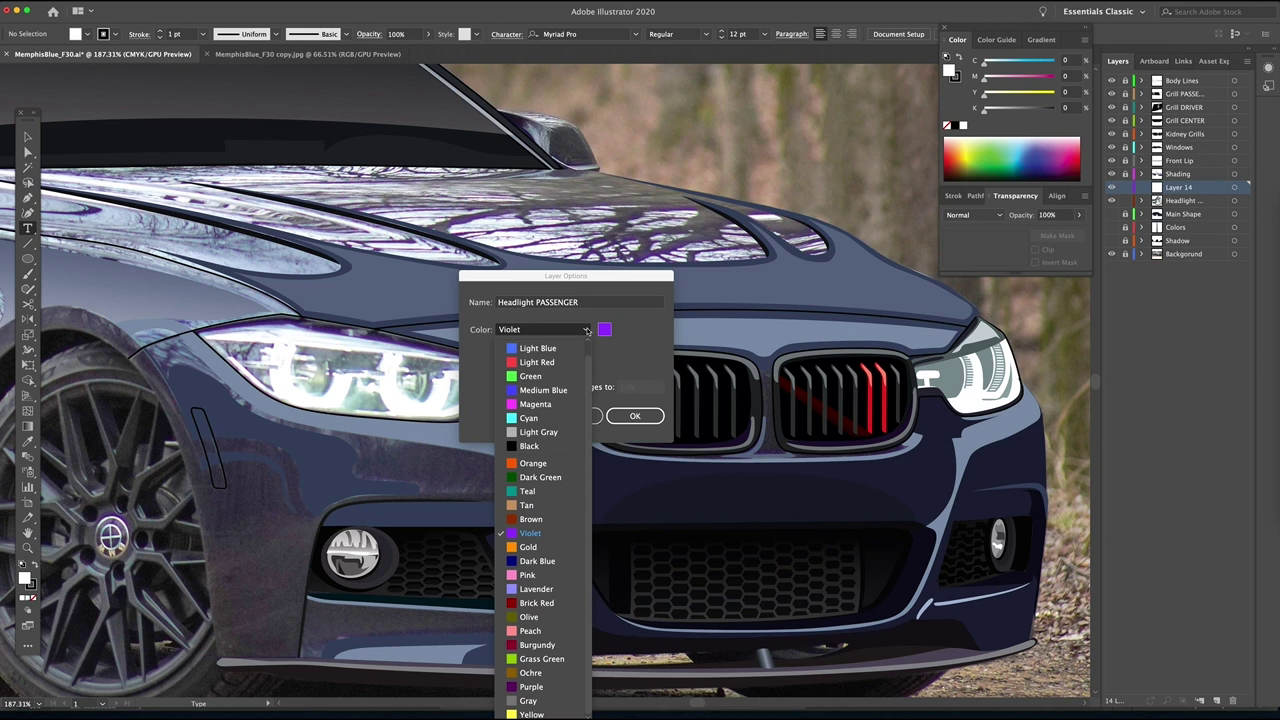
pyautogui.click(528, 548)
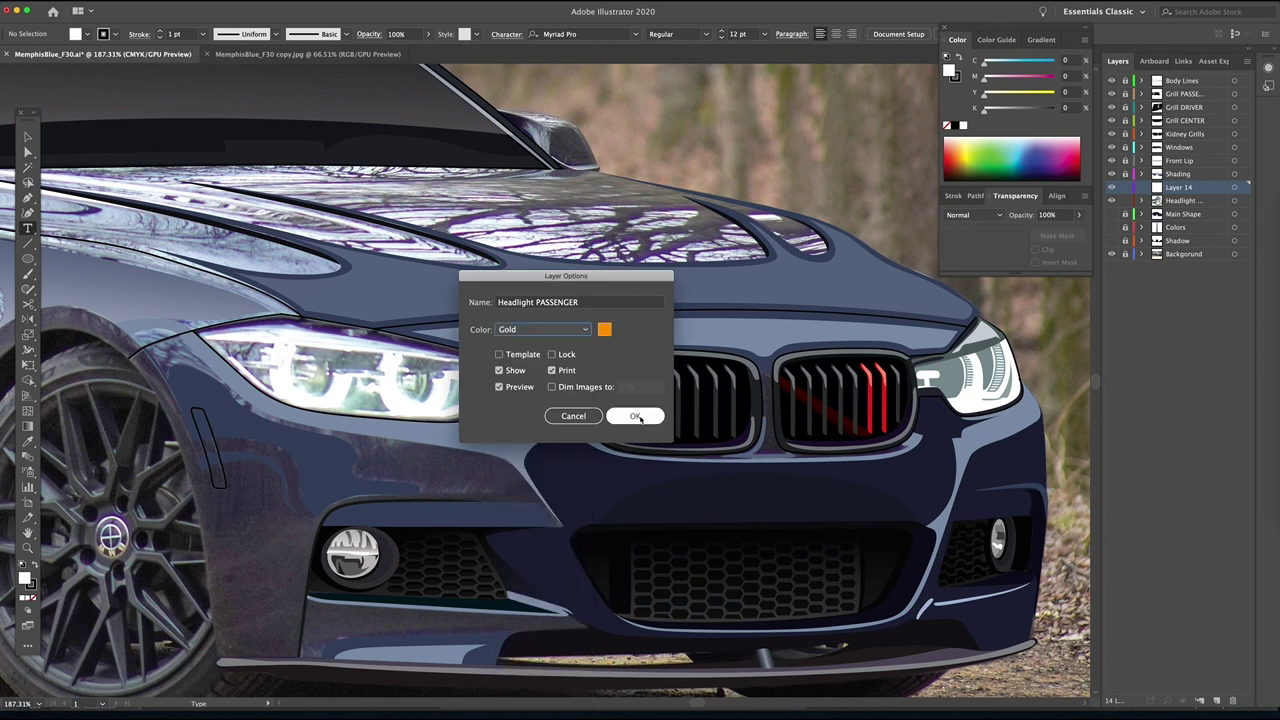
pyautogui.click(644, 417)
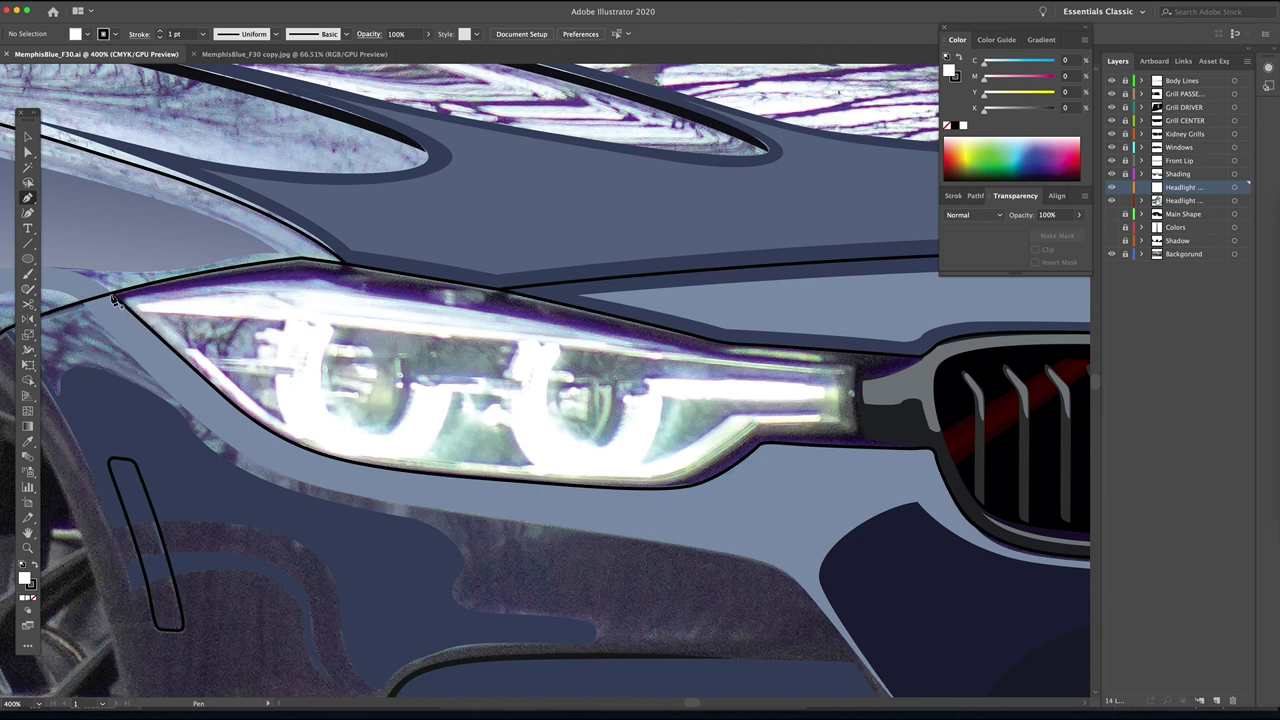
# Start a white base shape for the passenger headlight, tracing its upper edge from the outer corner into the kidney grille.
pyautogui.click(112, 293)
pyautogui.moveTo(300, 258); pyautogui.dragTo(393, 246)
pyautogui.click(300, 258)
pyautogui.moveTo(513, 293); pyautogui.dragTo(613, 316)
pyautogui.moveTo(722, 343); pyautogui.dragTo(740, 345)
pyautogui.click(946, 358)
pyautogui.moveTo(945, 437); pyautogui.dragTo(963, 479)
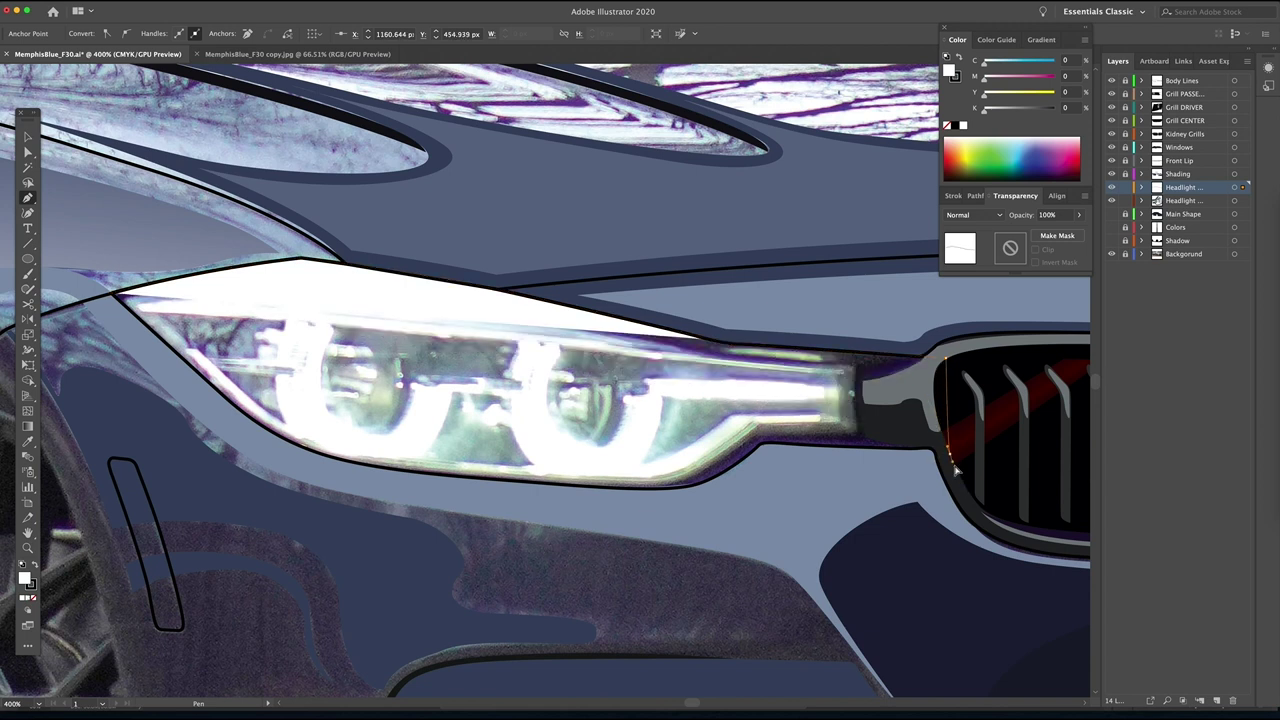
# Trace the headlight's lower edge back to the outer corner, close the base shape, and fine-tune an anchor on the lower curve.
pyautogui.click(951, 456)
pyautogui.click(917, 449)
pyautogui.moveTo(812, 446); pyautogui.dragTo(752, 456)
pyautogui.click(681, 487)
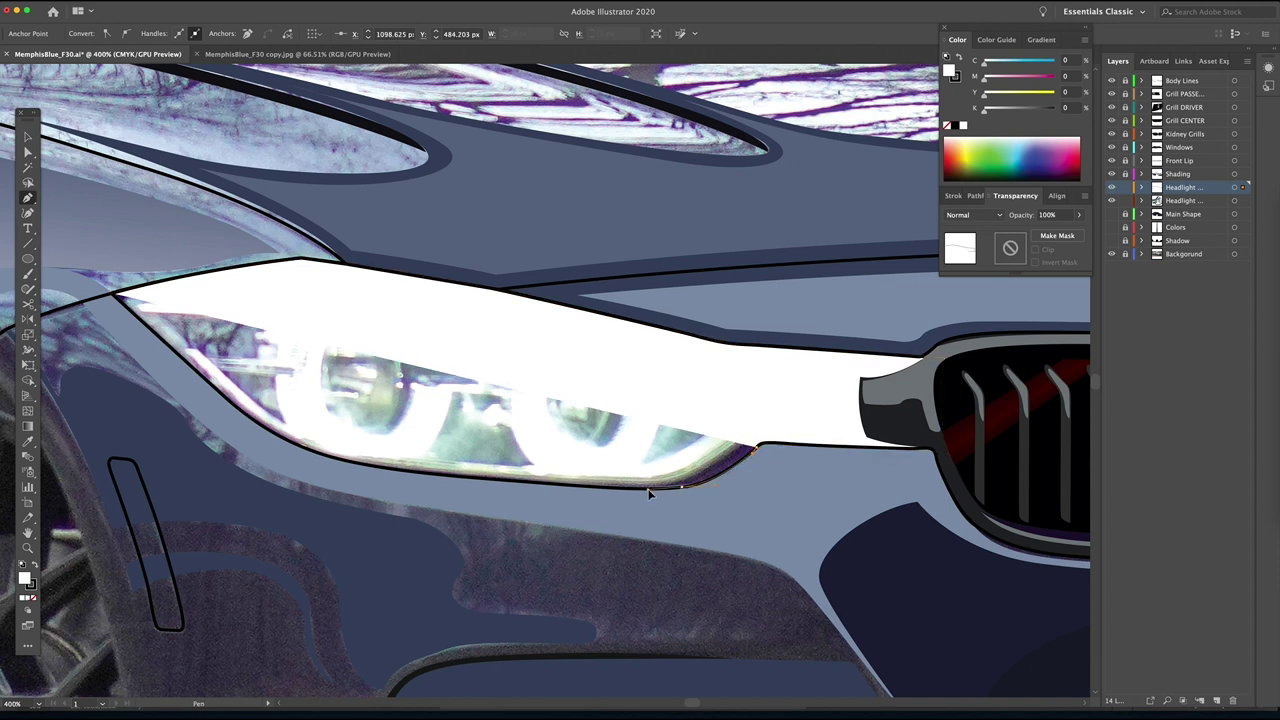
pyautogui.click(649, 488)
pyautogui.click(444, 476)
pyautogui.click(362, 467)
pyautogui.click(270, 432)
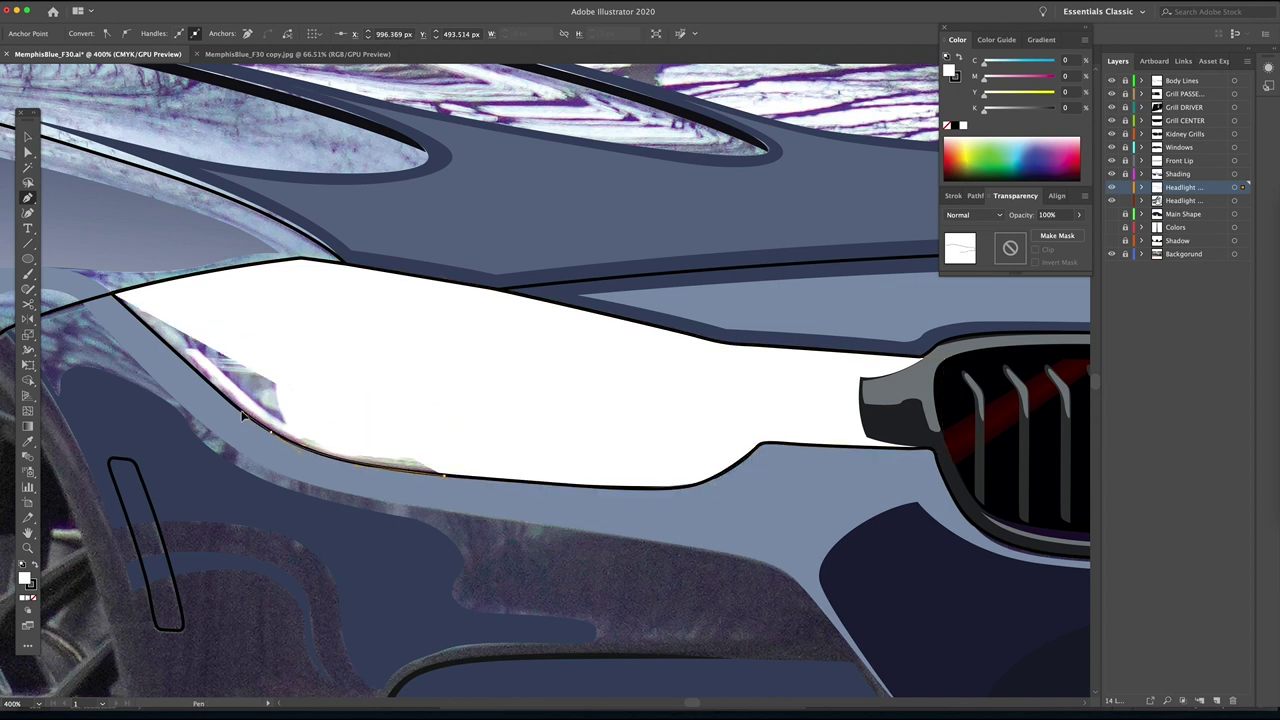
pyautogui.click(237, 406)
pyautogui.click(113, 294)
pyautogui.press('a')
pyautogui.moveTo(237, 408); pyautogui.dragTo(234, 406)
pyautogui.click(250, 455)
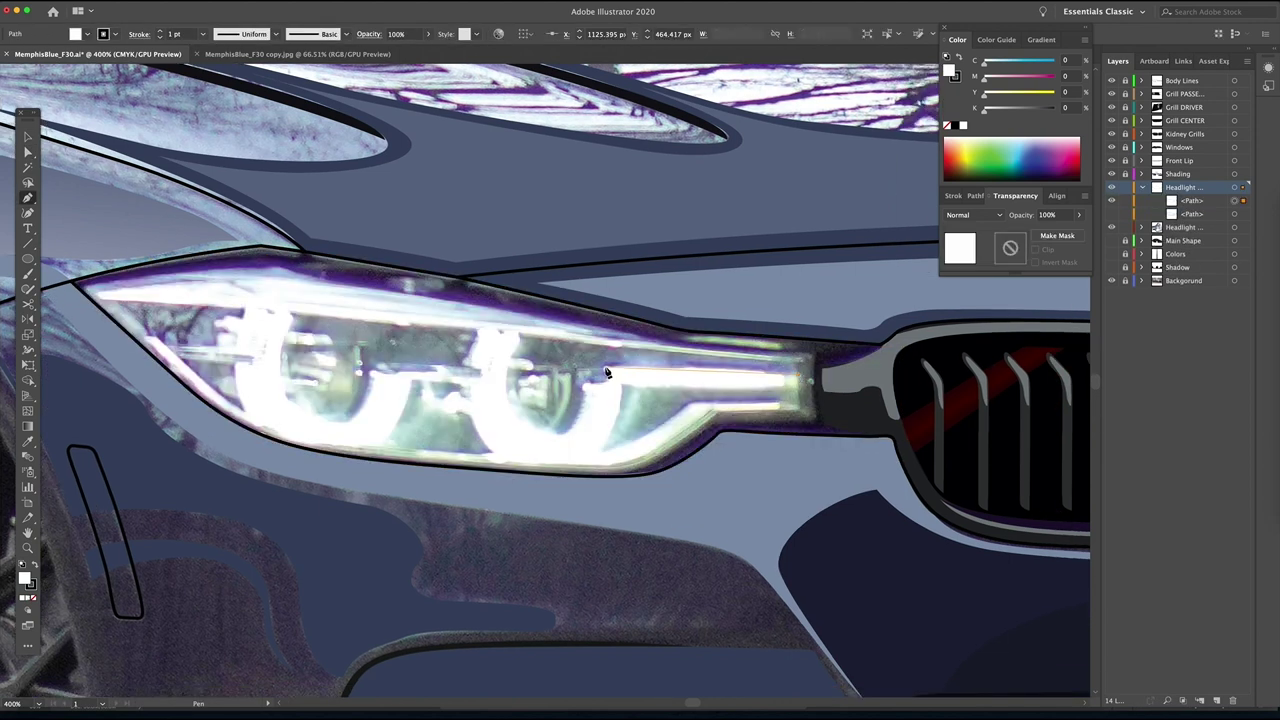
# Trace the dark area inside the inner light ring, from the light bar's upper edge around the ring's inner curve.
pyautogui.click(605, 370)
pyautogui.click(610, 380)
pyautogui.click(583, 386)
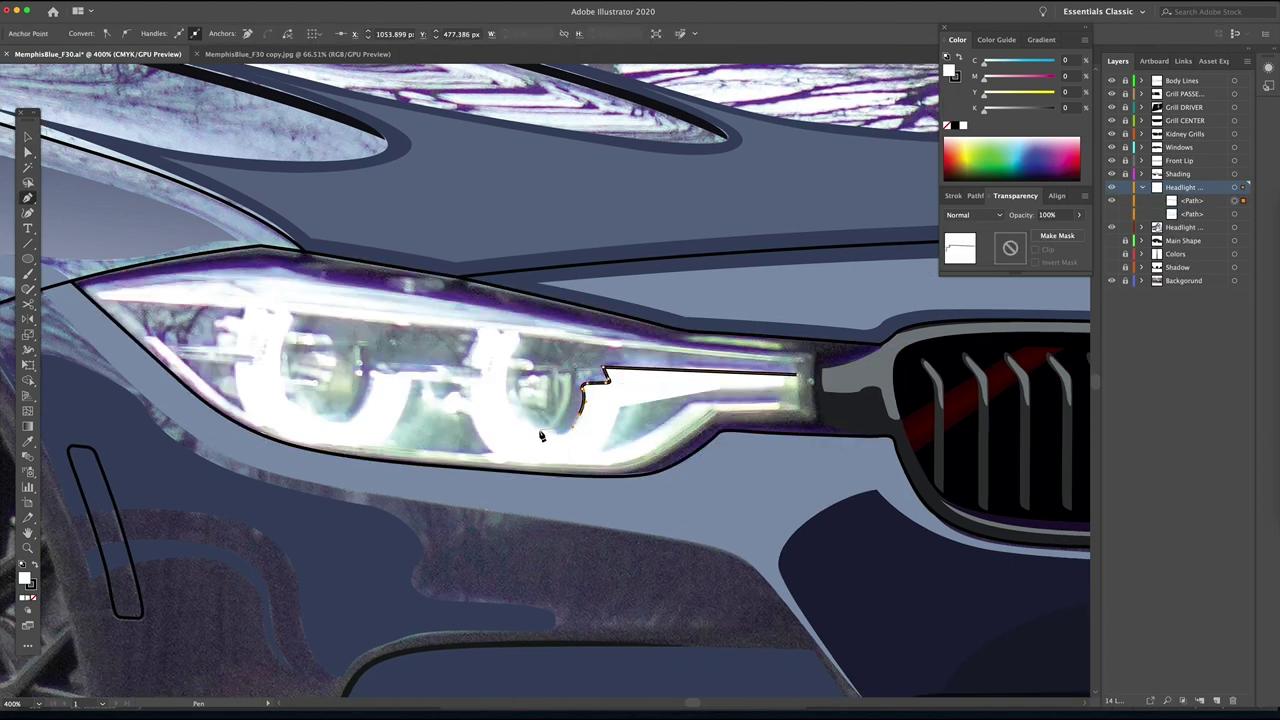
pyautogui.moveTo(554, 432); pyautogui.dragTo(521, 433)
pyautogui.moveTo(506, 387); pyautogui.dragTo(506, 360)
pyautogui.click(520, 334)
# Give the inner ring path no fill and a purple stroke, and close it at the light bar's grille-side end.
pyautogui.hotkey('shift', 'x')
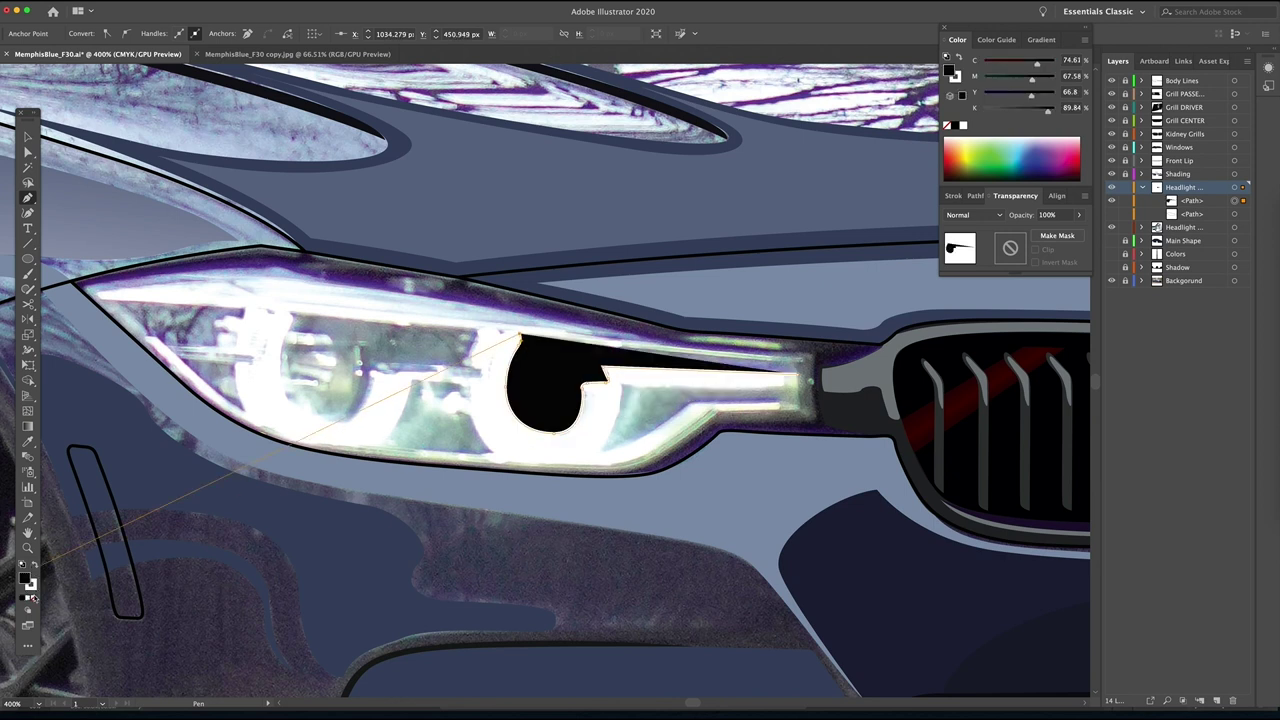
pyautogui.press('/')
pyautogui.doubleClick(25, 578)
pyautogui.click(889, 411)
pyautogui.click(1023, 339)
pyautogui.click(993, 357)
pyautogui.click(1118, 312)
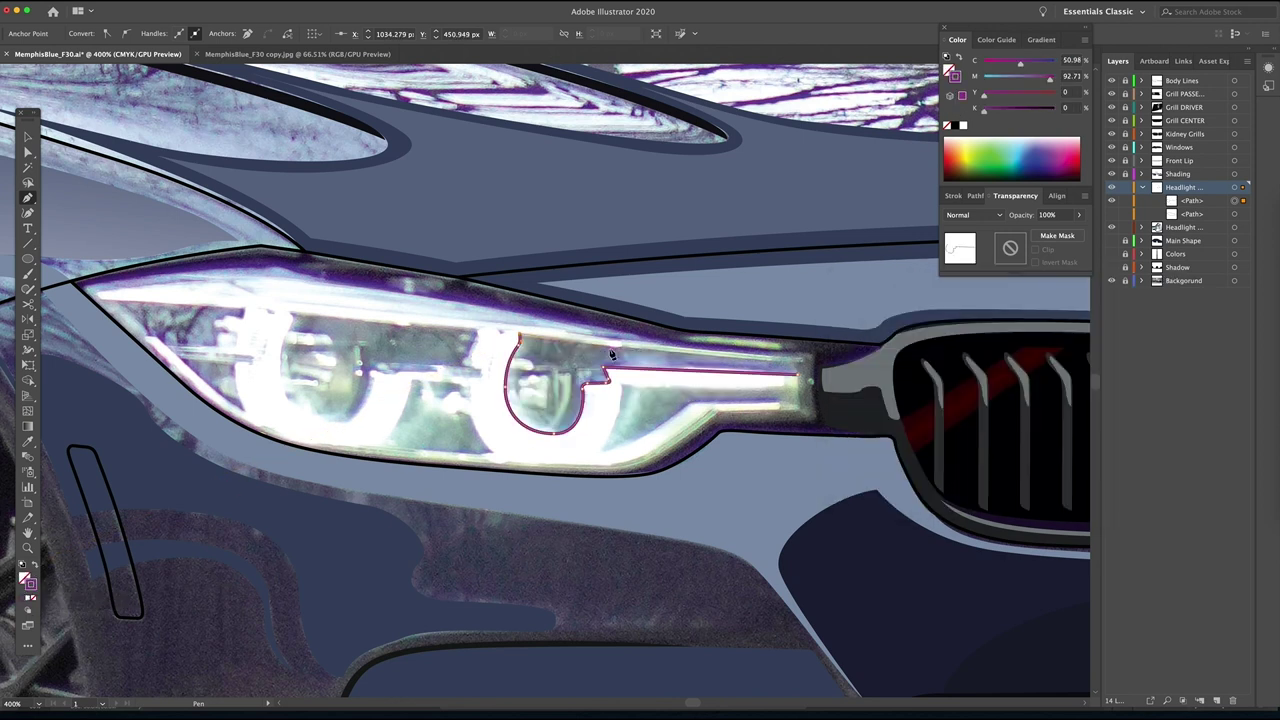
pyautogui.click(798, 374)
pyautogui.hscroll(-1, 812, 380)
# Trace the tapering dark area beneath the inner light bar, beside the inner ring, as a closed purple outline.
pyautogui.click(824, 389)
pyautogui.click(824, 405)
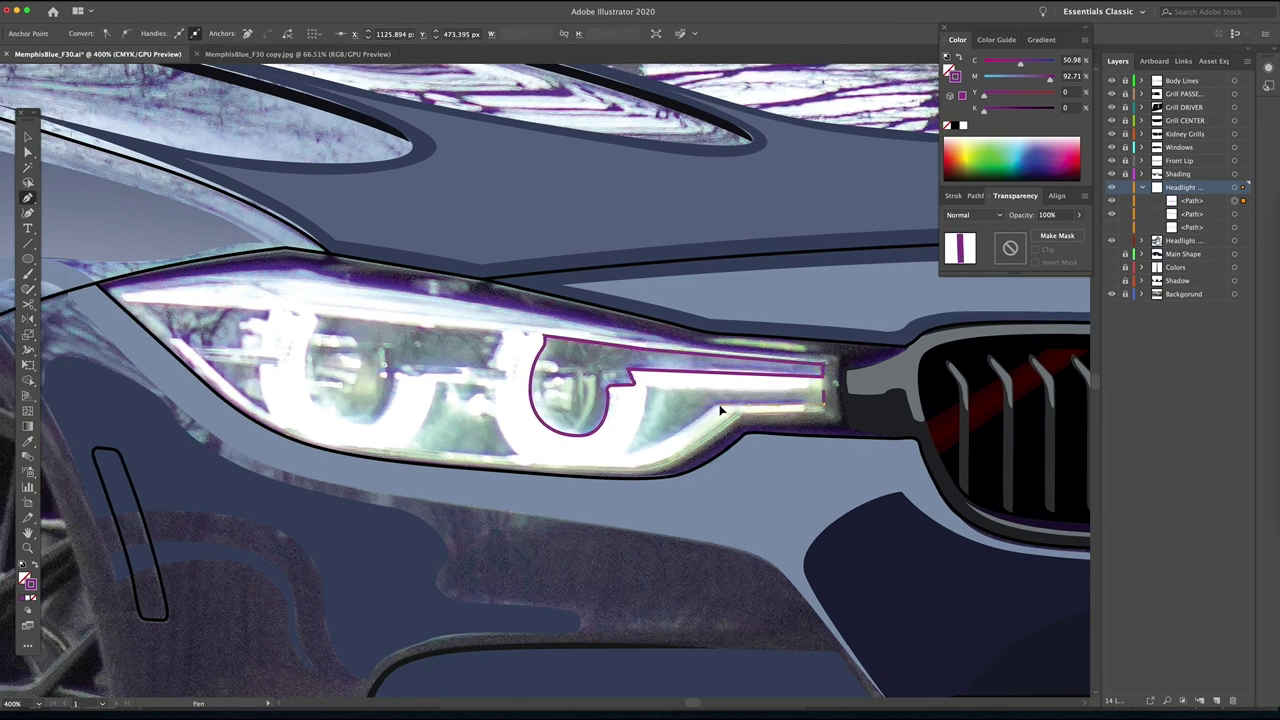
pyautogui.click(704, 412)
pyautogui.click(622, 455)
pyautogui.moveTo(647, 362); pyautogui.dragTo(648, 345)
pyautogui.click(645, 386)
pyautogui.click(823, 390)
# Trace the dark area between the bases of the two light rings, including its jagged upper edge, as a closed outline.
pyautogui.press('space')
pyautogui.moveTo(636, 397); pyautogui.dragTo(846, 426)
pyautogui.click(728, 483)
pyautogui.moveTo(706, 447); pyautogui.dragTo(700, 423)
pyautogui.click(706, 447)
pyautogui.click(687, 443)
pyautogui.click(674, 438)
pyautogui.click(661, 435)
pyautogui.click(657, 419)
pyautogui.click(649, 410)
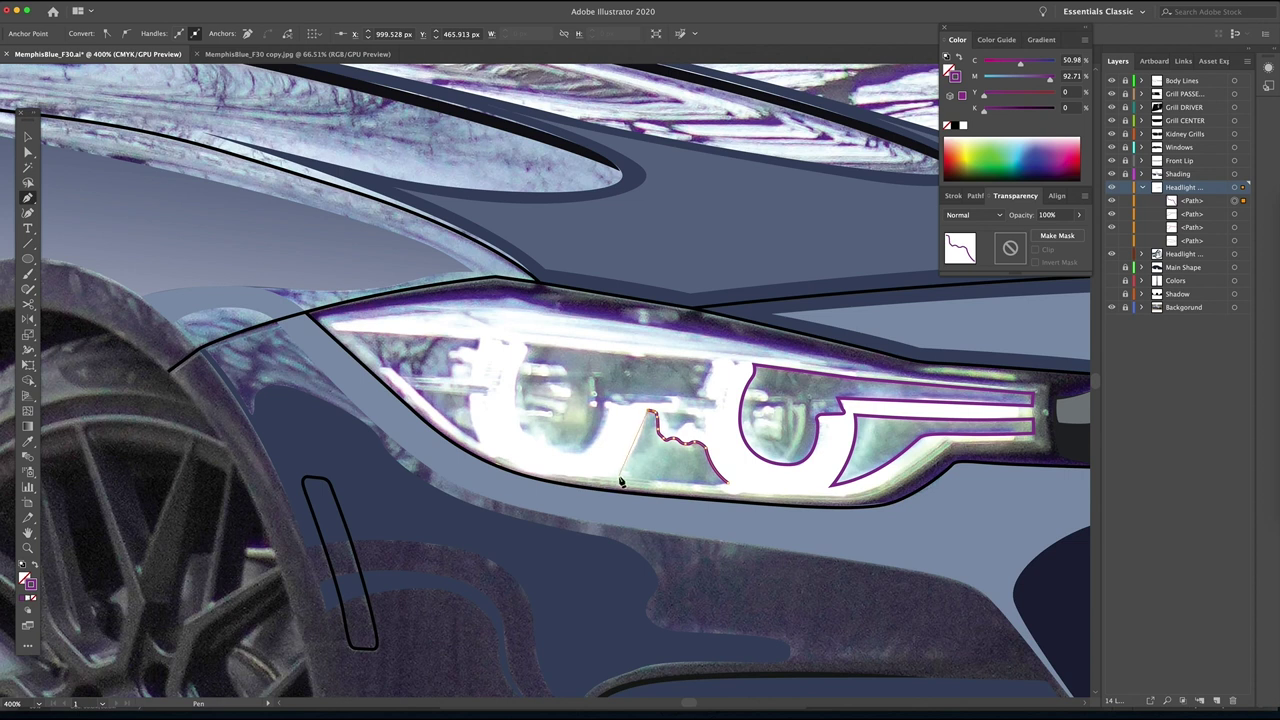
pyautogui.moveTo(620, 476); pyautogui.dragTo(600, 495)
pyautogui.click(620, 476)
pyautogui.moveTo(728, 483); pyautogui.dragTo(872, 502)
# Trace the small dark patch above the area between the two light rings as a closed outline.
pyautogui.press('super+space')
pyautogui.click(820, 453)
pyautogui.press('space')
pyautogui.click(698, 470)
pyautogui.click(697, 446)
pyautogui.click(627, 438)
pyautogui.click(684, 469)
pyautogui.click(698, 470)
# Start outlining the outer ring's dark lens area, tracing down beside the inner ring and along the jagged lower edge.
pyautogui.moveTo(710, 433); pyautogui.dragTo(697, 479)
pyautogui.click(709, 404)
pyautogui.click(694, 457)
pyautogui.click(712, 463)
pyautogui.click(712, 478)
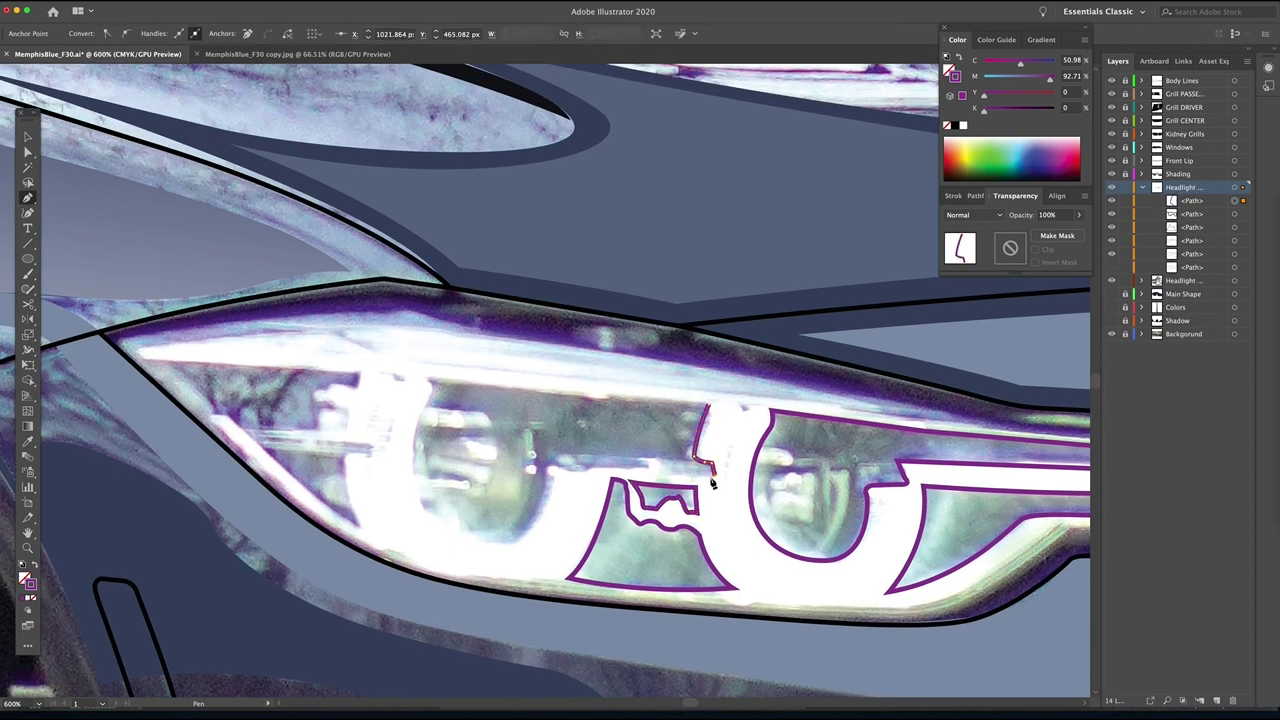
pyautogui.click(675, 474)
pyautogui.click(656, 460)
pyautogui.click(640, 460)
pyautogui.click(649, 466)
pyautogui.click(640, 468)
pyautogui.click(604, 470)
pyautogui.click(578, 469)
pyautogui.click(548, 468)
# Trace around the outer ring's inner curve and close the dark lens outline along its top edge.
pyautogui.click(552, 474)
pyautogui.moveTo(484, 546); pyautogui.dragTo(421, 541)
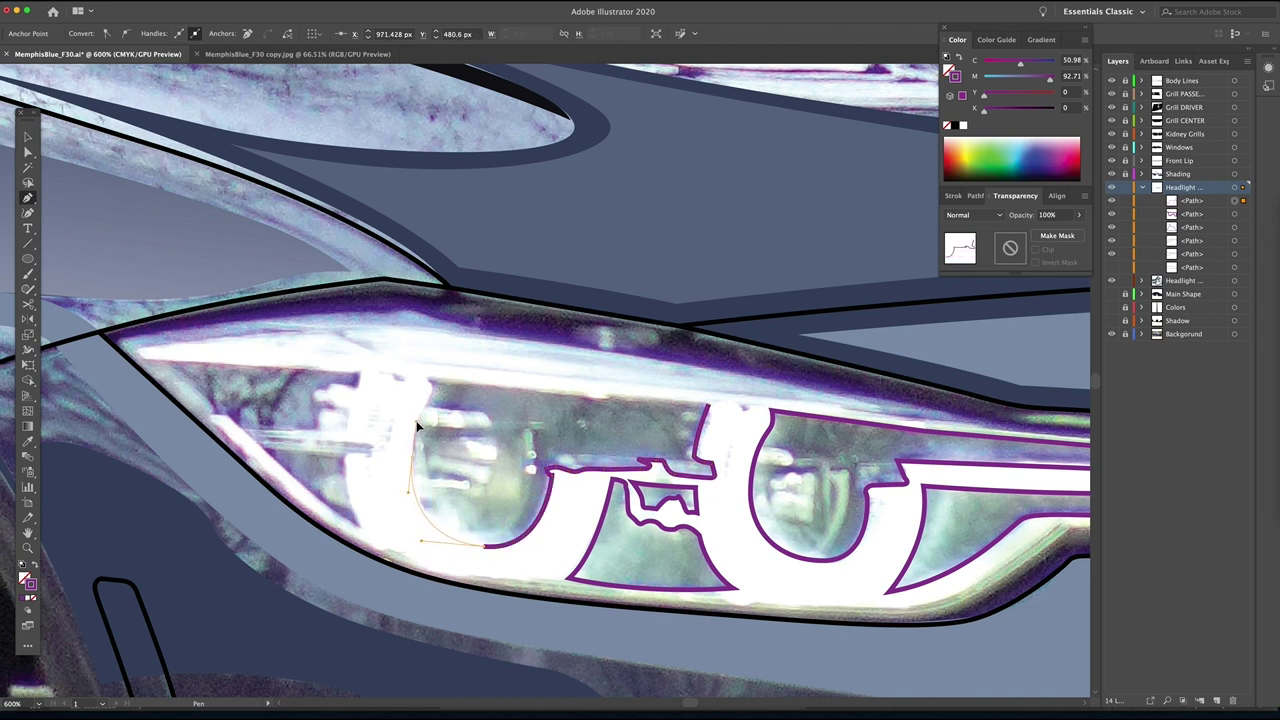
pyautogui.click(426, 379)
pyautogui.click(709, 404)
# Start an outline in the headlight's outer corner, tracing the hook-shaped reflection beside the outer light ring.
pyautogui.hscroll(-5, 713, 413)
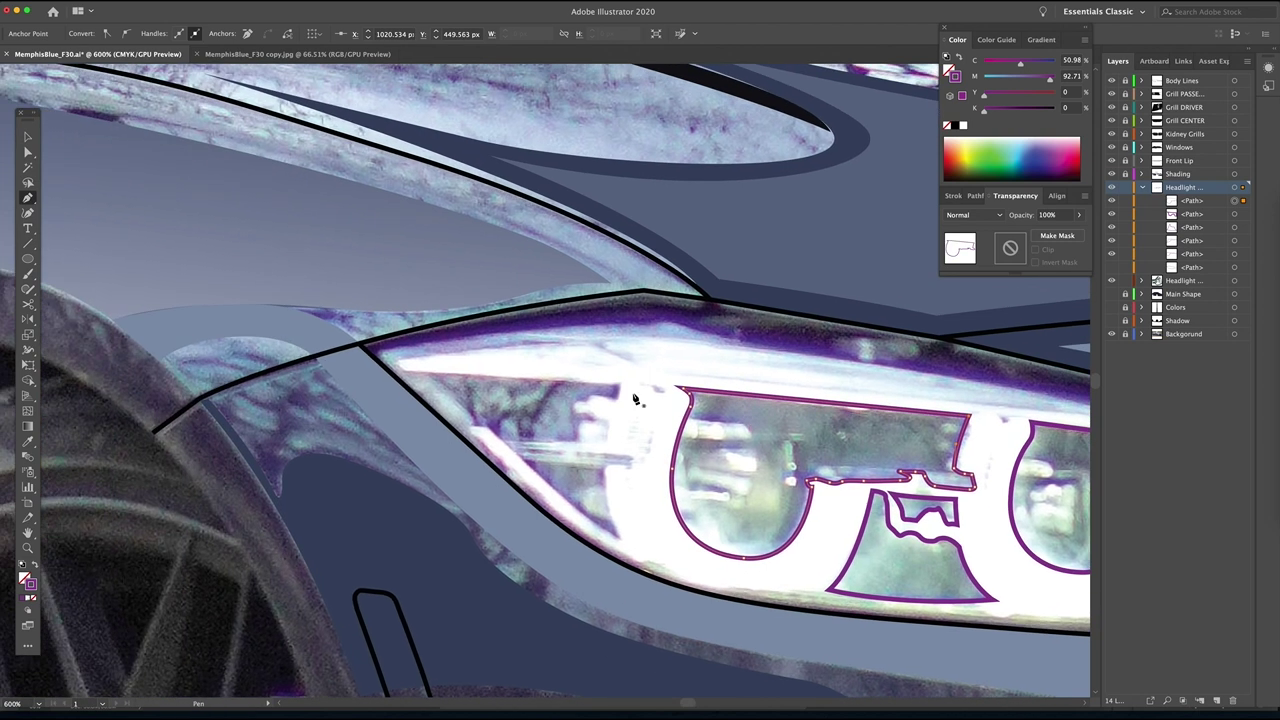
pyautogui.click(620, 383)
pyautogui.click(618, 400)
pyautogui.click(598, 396)
pyautogui.click(574, 406)
pyautogui.click(576, 411)
pyautogui.click(607, 416)
pyautogui.click(610, 431)
pyautogui.click(603, 442)
# Continue the outer corner path through the thin striped reflections and around the wedge beside the outer ring.
pyautogui.click(507, 440)
pyautogui.click(566, 446)
pyautogui.click(521, 448)
pyautogui.click(570, 452)
pyautogui.click(524, 456)
pyautogui.click(606, 462)
pyautogui.moveTo(621, 541); pyautogui.dragTo(650, 572)
pyautogui.click(491, 433)
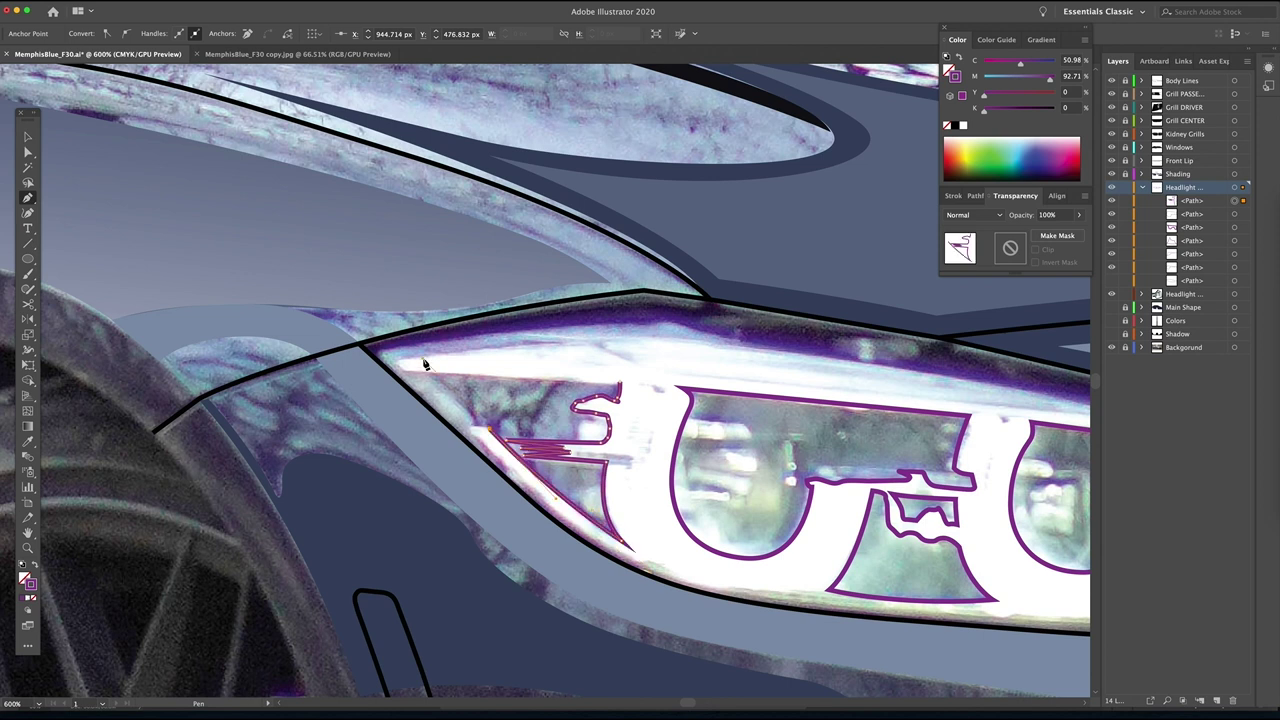
# Continue the path along the lower edge of the white light strip and into the kidney grille.
pyautogui.hscroll(5, 540, 470)
pyautogui.scroll(-3, 540, 470)
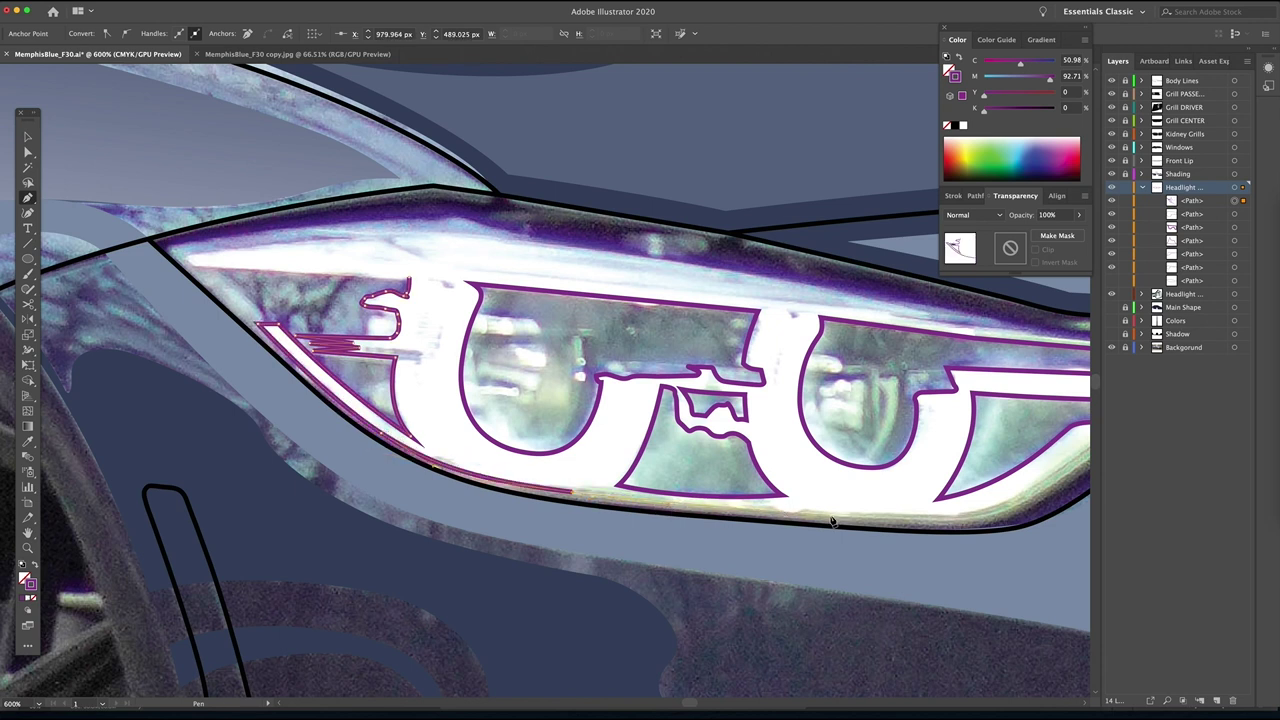
pyautogui.hscroll(5, 686, 530)
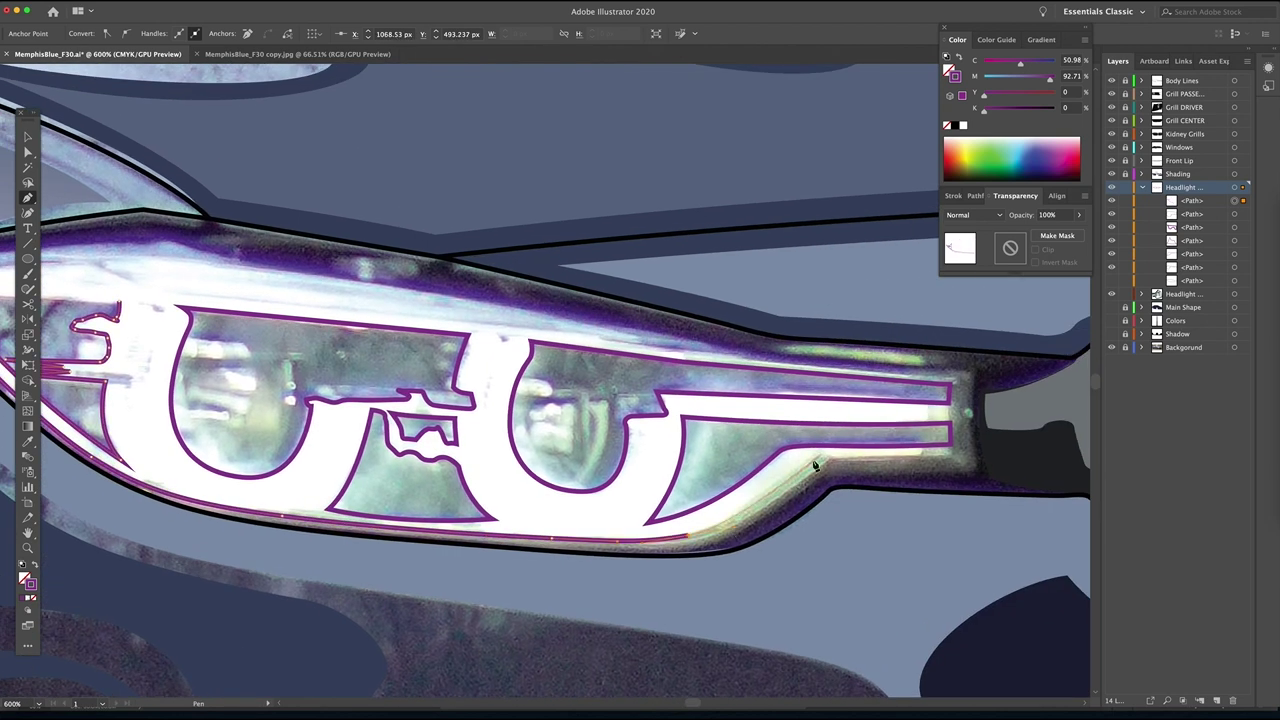
pyautogui.moveTo(828, 462); pyautogui.dragTo(1014, 457)
pyautogui.hscroll(3, 960, 455)
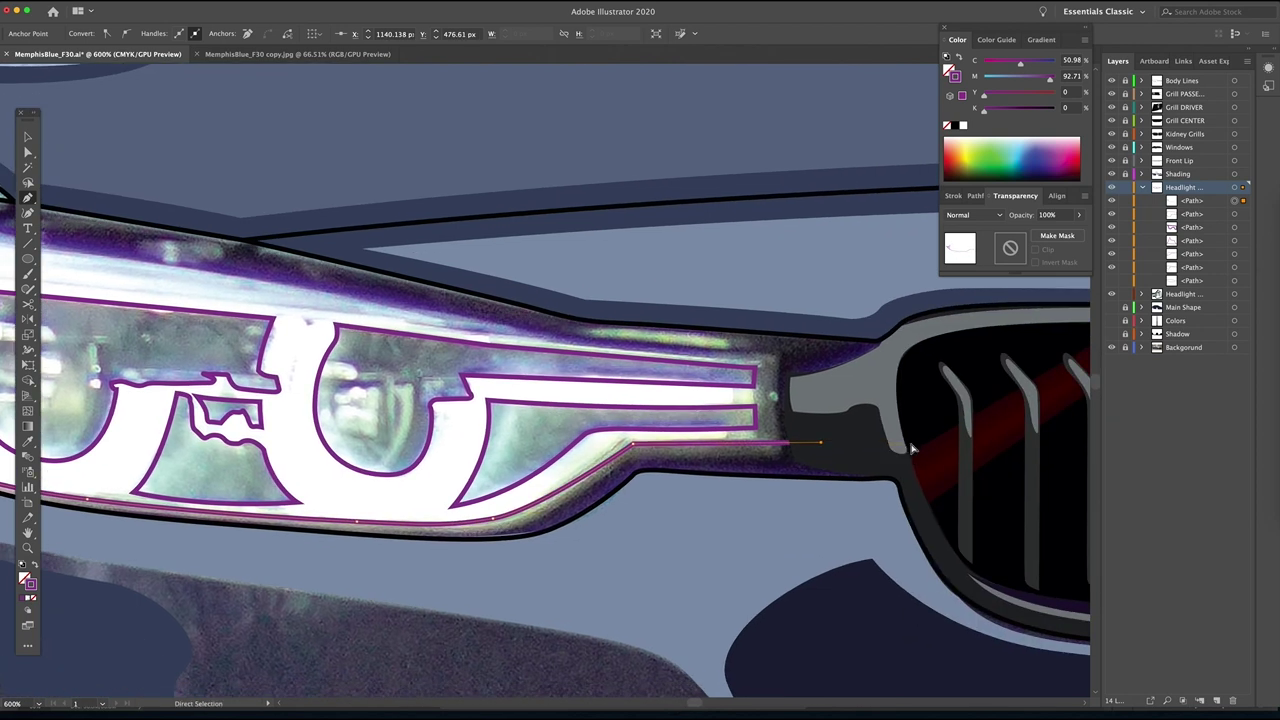
pyautogui.moveTo(921, 491); pyautogui.dragTo(936, 529)
pyautogui.click(921, 491)
# Return the path just outside the headlight's lower edge to the outer corner and close it along the upper line.
pyautogui.moveTo(625, 497); pyautogui.dragTo(603, 514)
pyautogui.moveTo(510, 543); pyautogui.dragTo(835, 513)
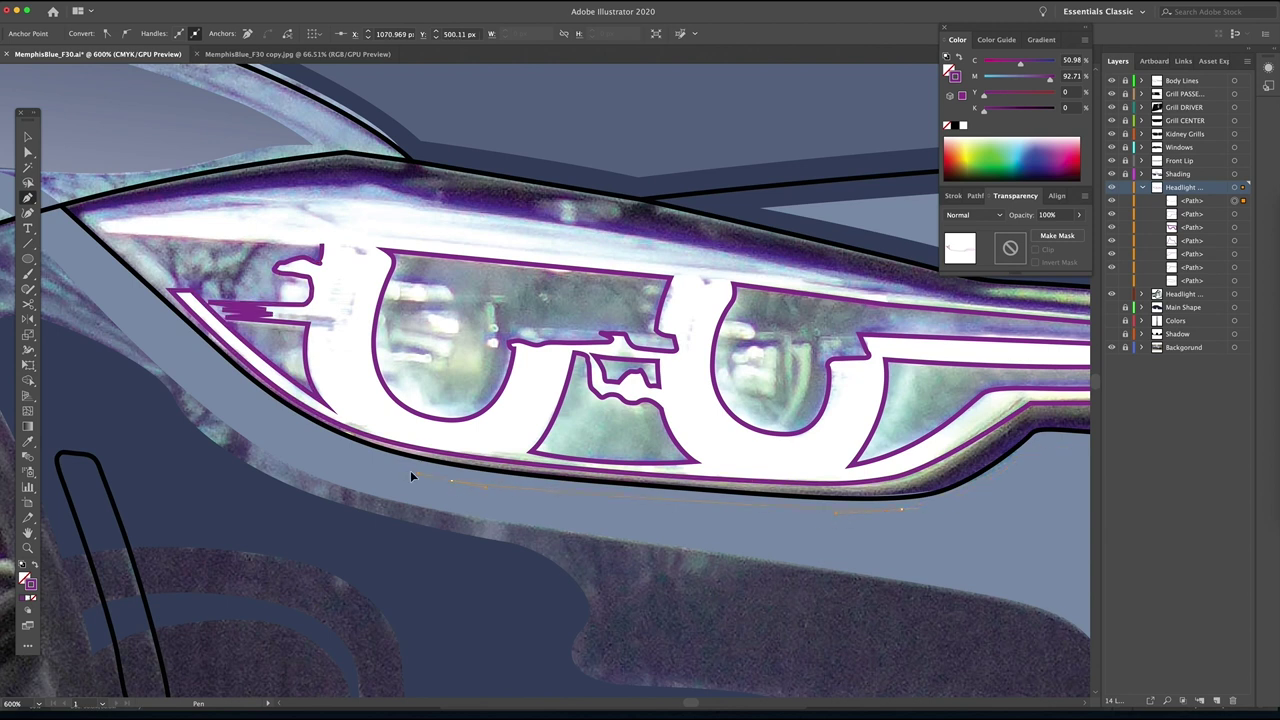
pyautogui.moveTo(218, 375); pyautogui.dragTo(164, 308)
pyautogui.moveTo(86, 237); pyautogui.dragTo(119, 231)
pyautogui.click(90, 232)
pyautogui.click(322, 247)
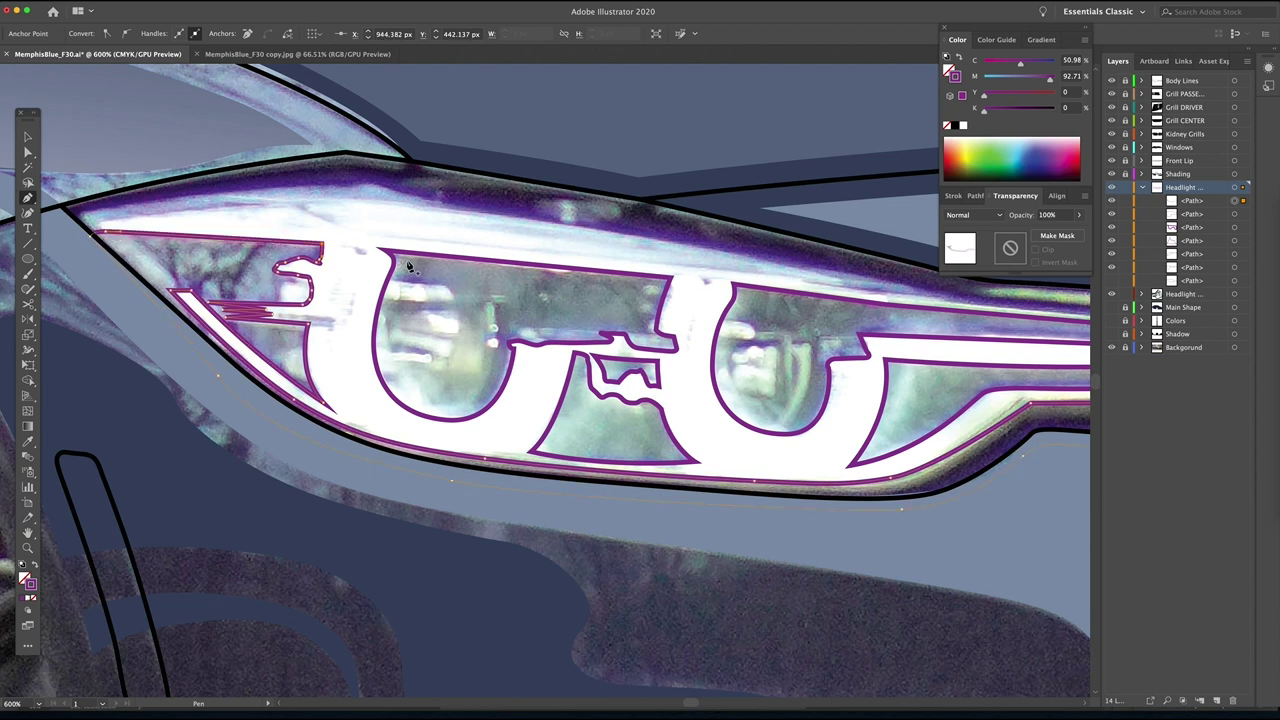
# Select all the purple outlines in the passenger headlight and swap their fill and stroke.
pyautogui.press('v')
pyautogui.keyDown('shift'); pyautogui.click(395, 260); pyautogui.keyUp('shift')
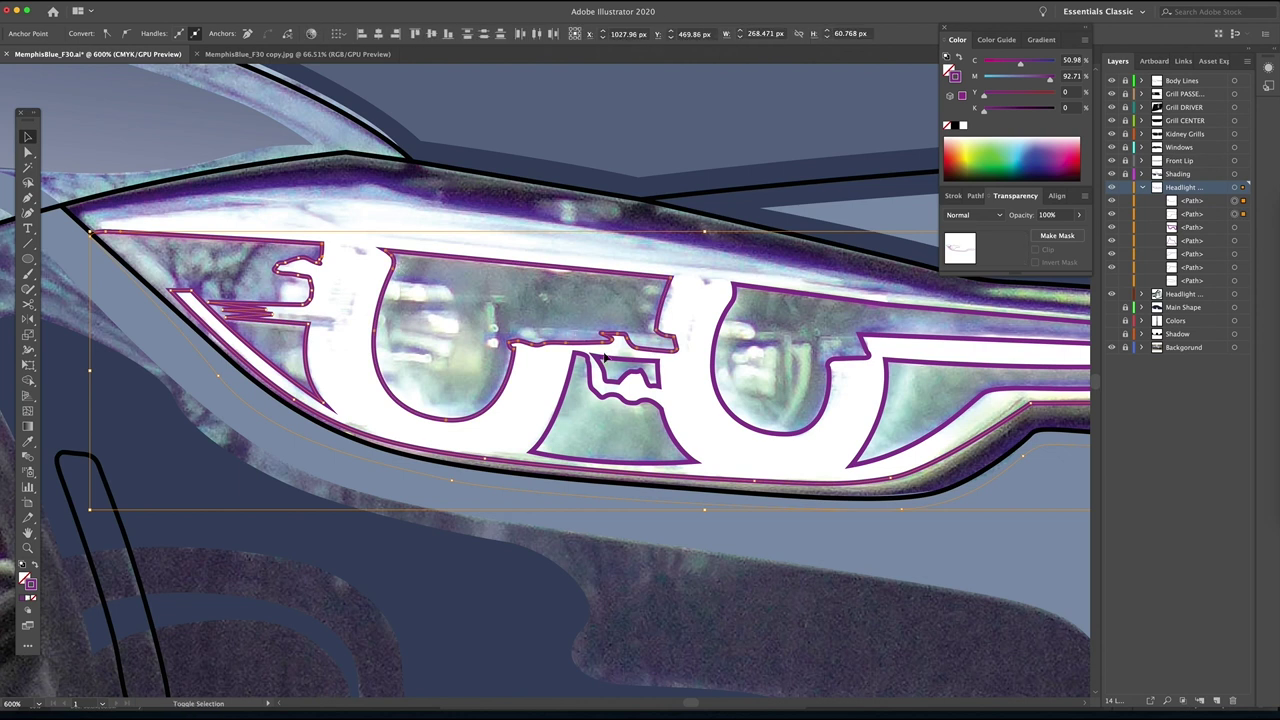
pyautogui.moveTo(613, 366); pyautogui.dragTo(626, 402)
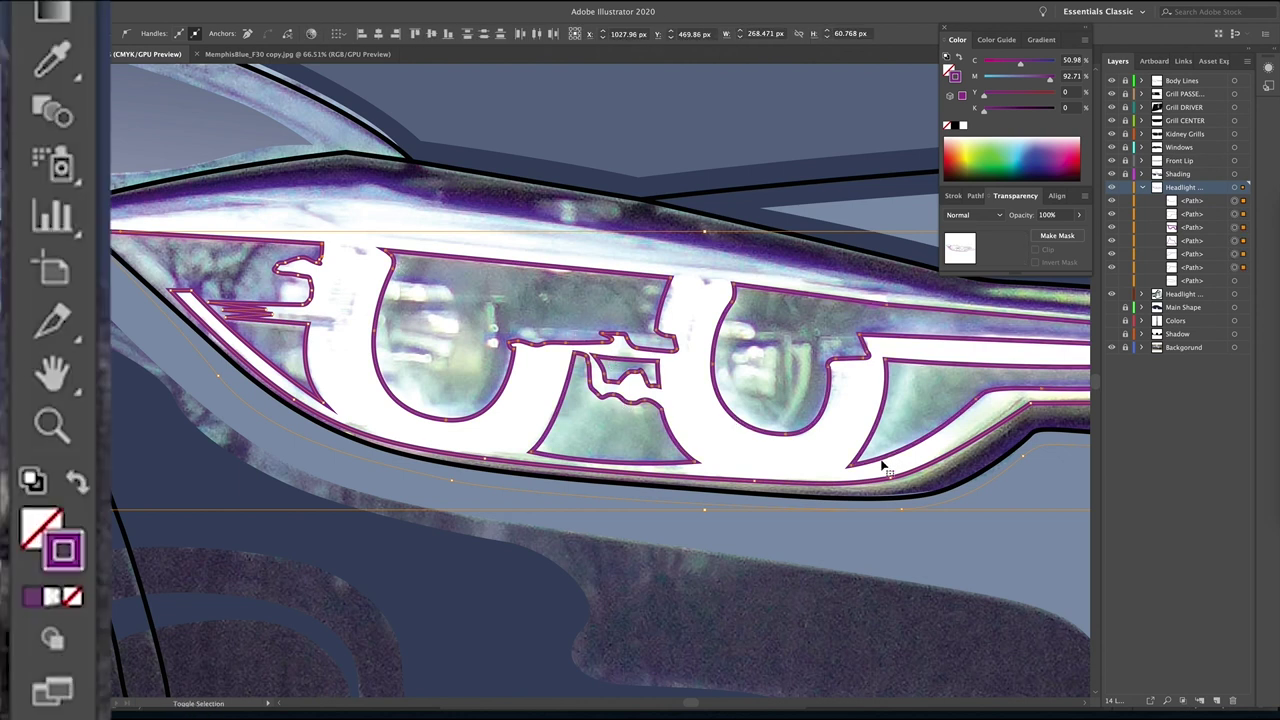
pyautogui.click(78, 483)
# Recolor the selected shapes with the gray-green sampled from the finished headlight.
pyautogui.moveTo(837, 534); pyautogui.dragTo(755, 528)
pyautogui.keyDown('alt'); pyautogui.click(848, 488); pyautogui.keyUp('alt')
pyautogui.moveTo(916, 463); pyautogui.dragTo(351, 455)
pyautogui.press('i')
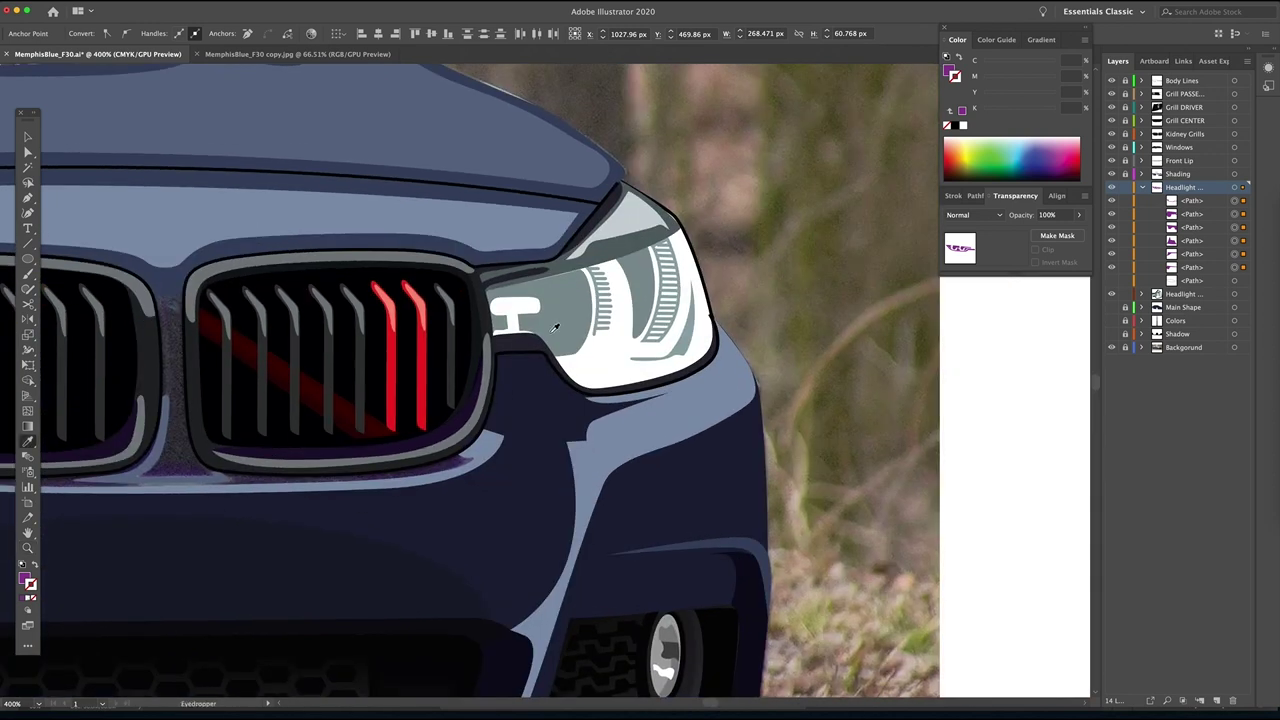
pyautogui.click(556, 329)
pyautogui.moveTo(336, 397); pyautogui.dragTo(865, 402)
pyautogui.moveTo(265, 451); pyautogui.dragTo(831, 525)
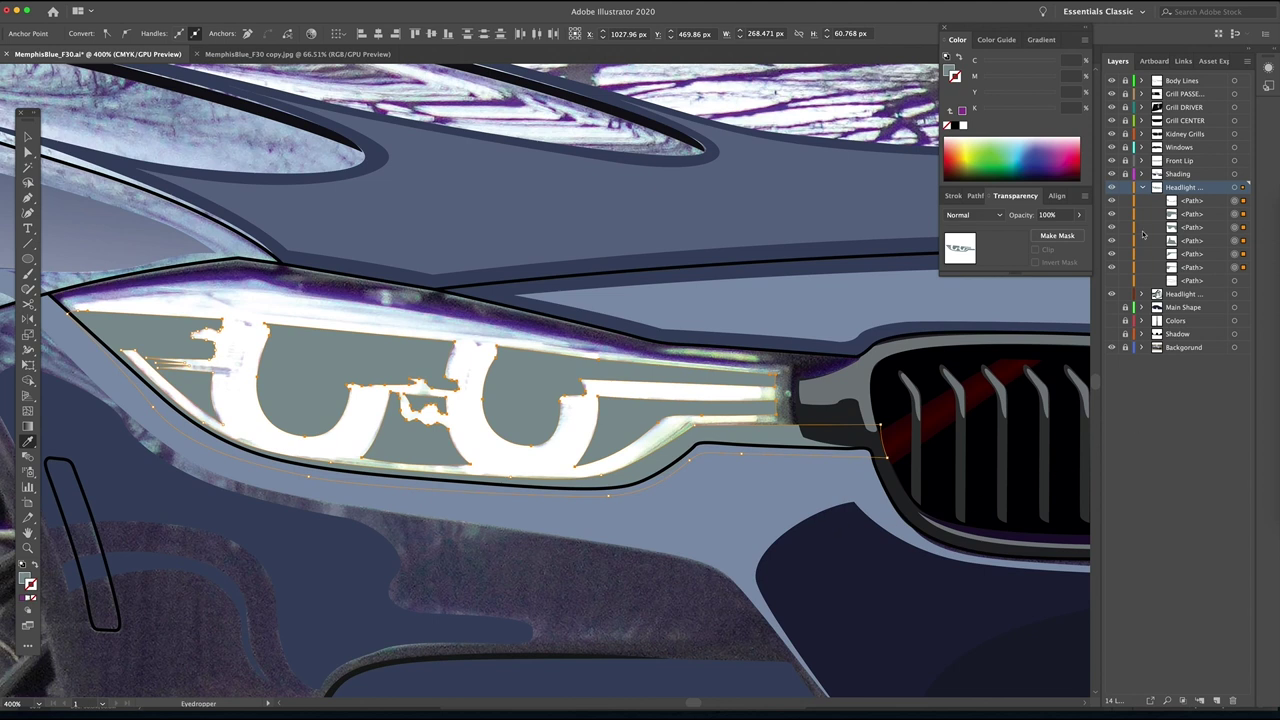
# Review the whole car with the headlight's white base, Main Shape and Shadow shown, the background photo hidden, and nothing selected.
pyautogui.click(1112, 282)
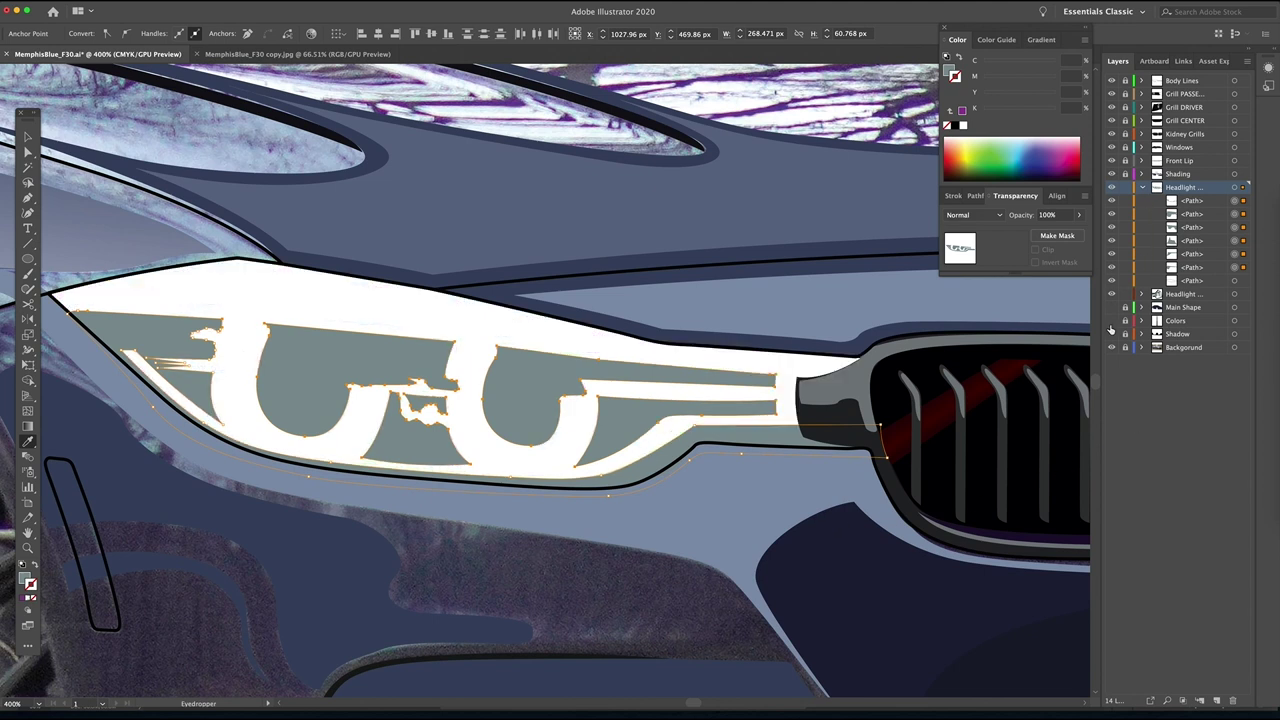
pyautogui.click(1113, 310)
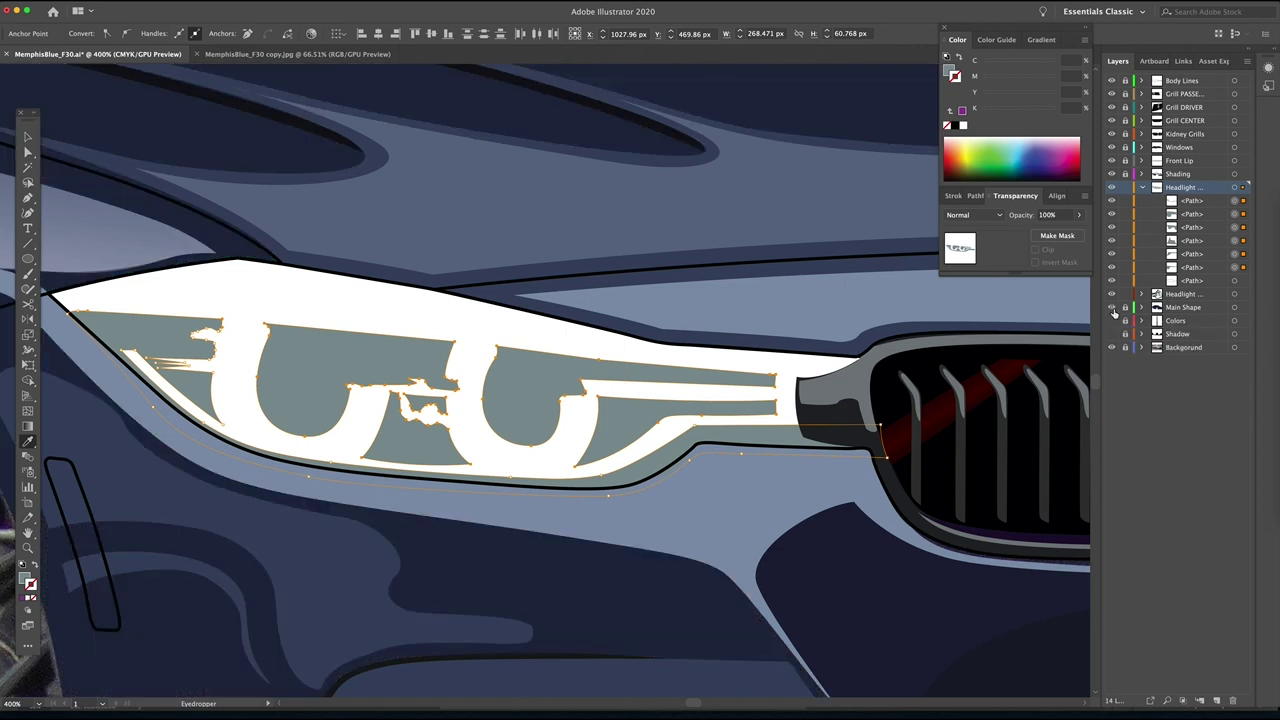
pyautogui.press('super+0')
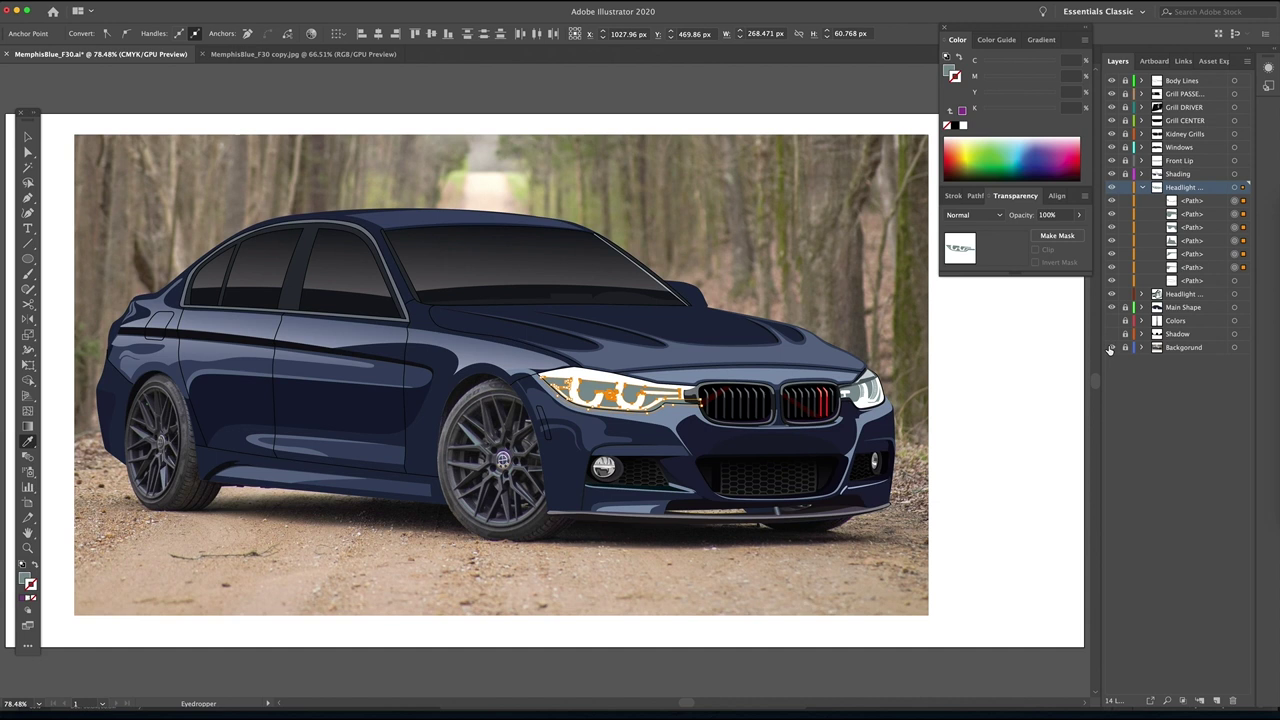
pyautogui.click(1111, 347)
pyautogui.press('v')
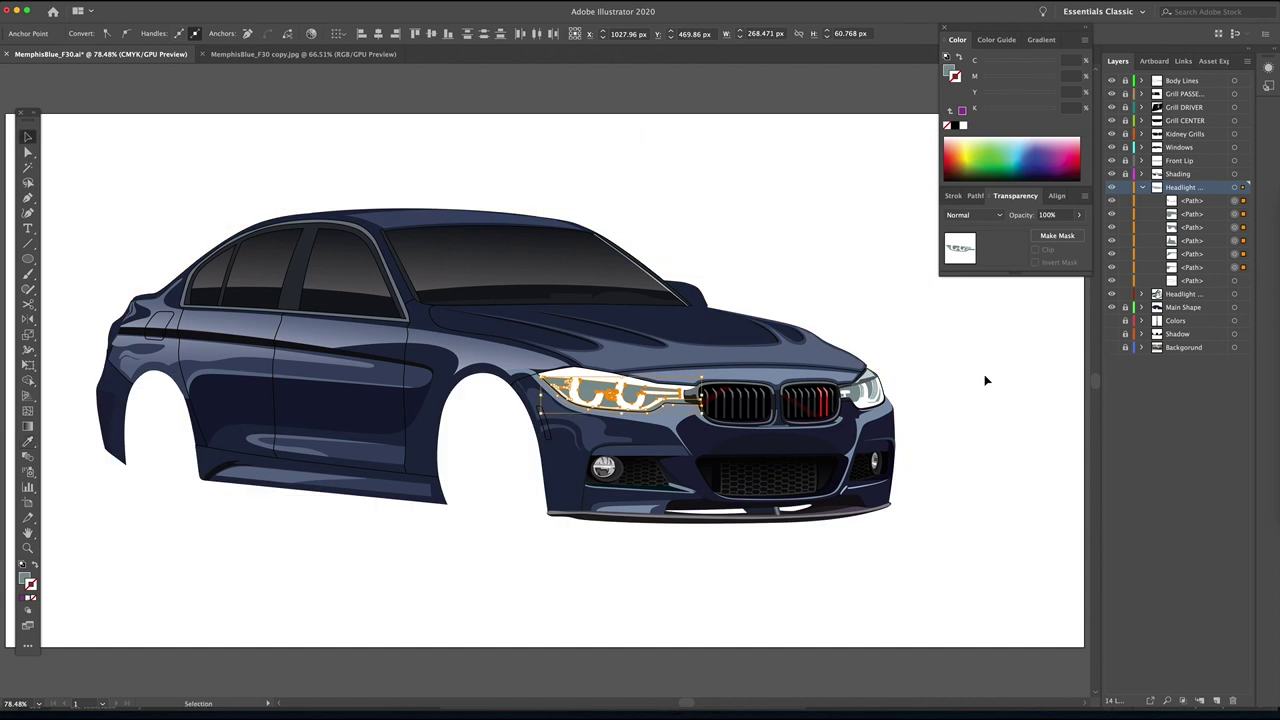
pyautogui.click(987, 373)
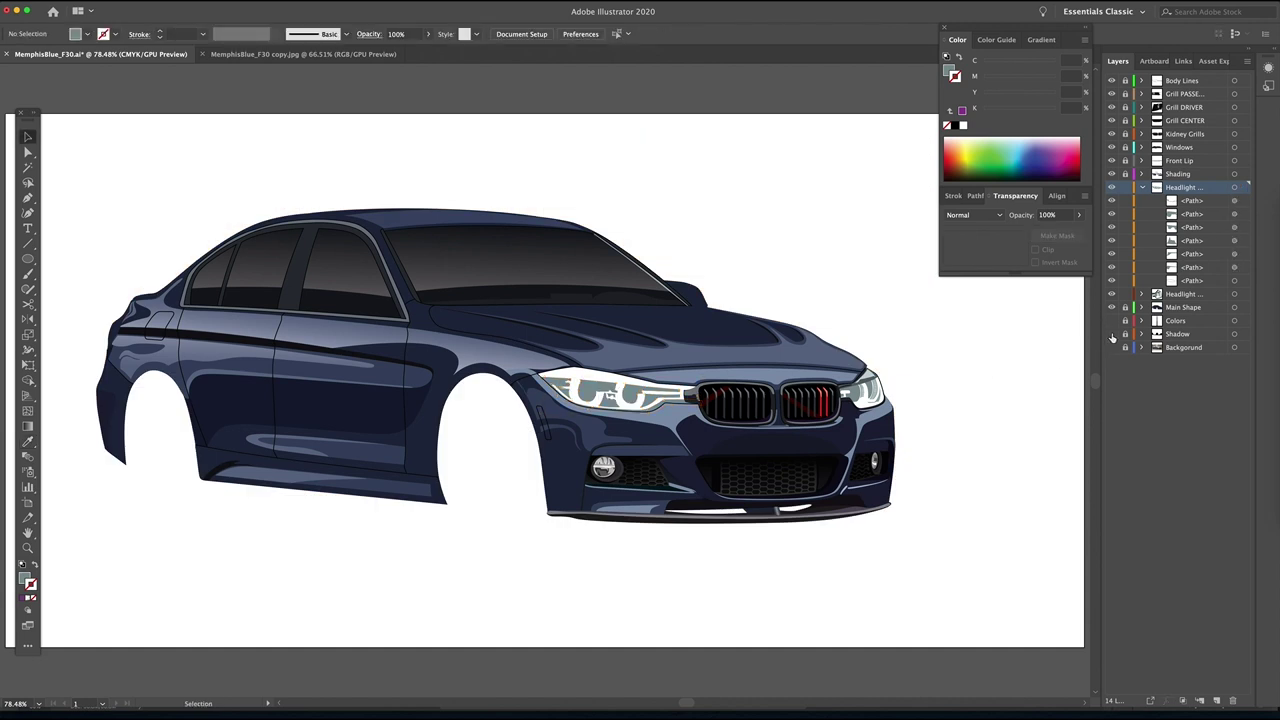
pyautogui.click(1111, 334)
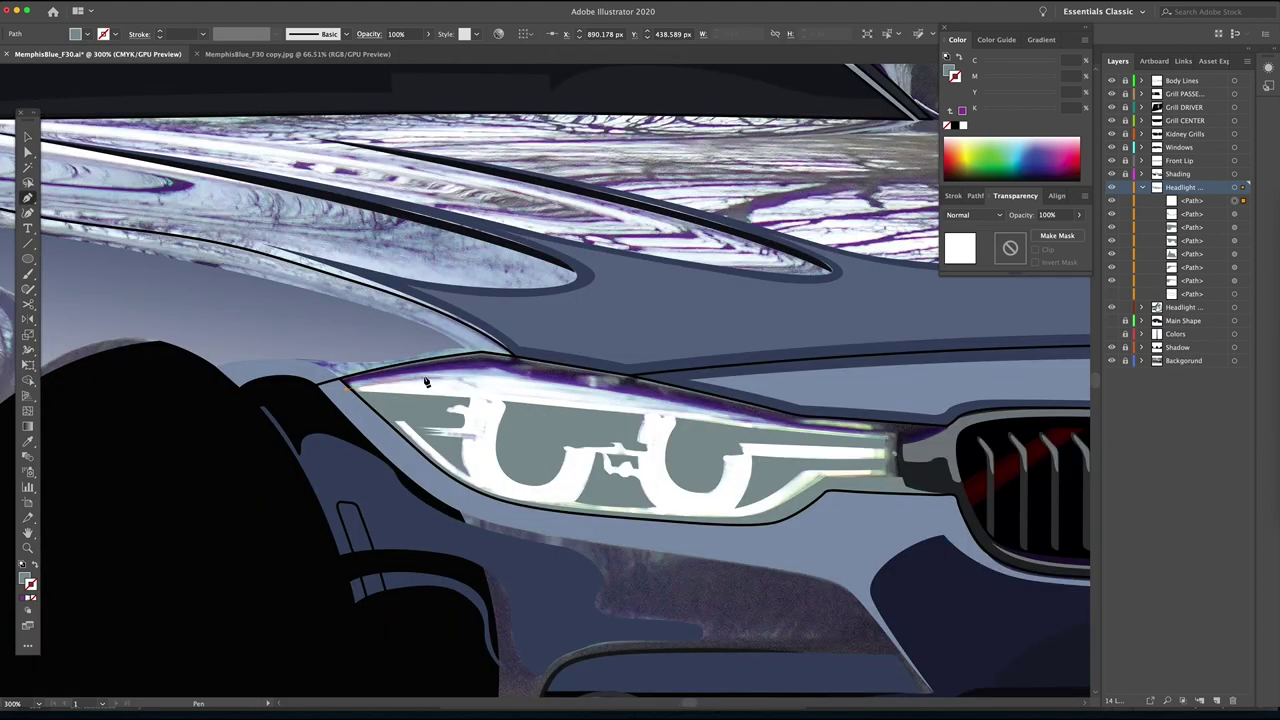
# Trace a thin closed strip along the passenger headlight's upper edge, from the outer corner to the inner end and back.
pyautogui.click(525, 383)
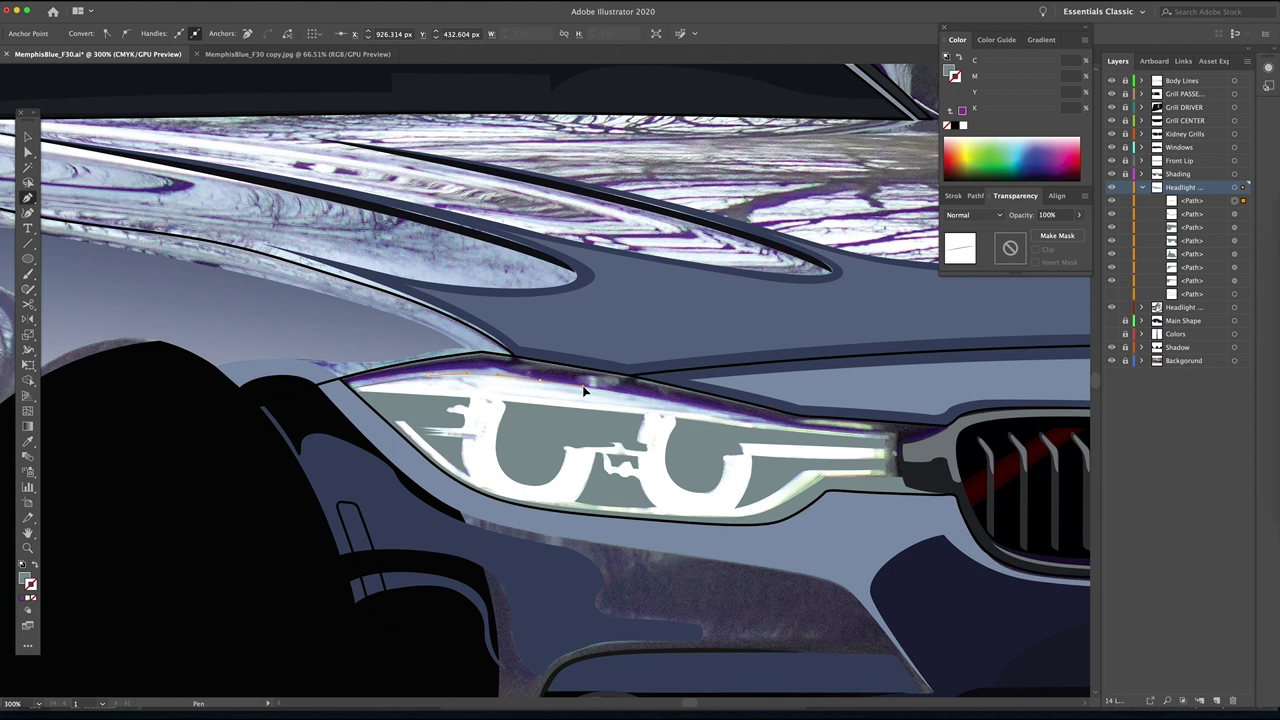
pyautogui.moveTo(540, 380); pyautogui.dragTo(584, 387)
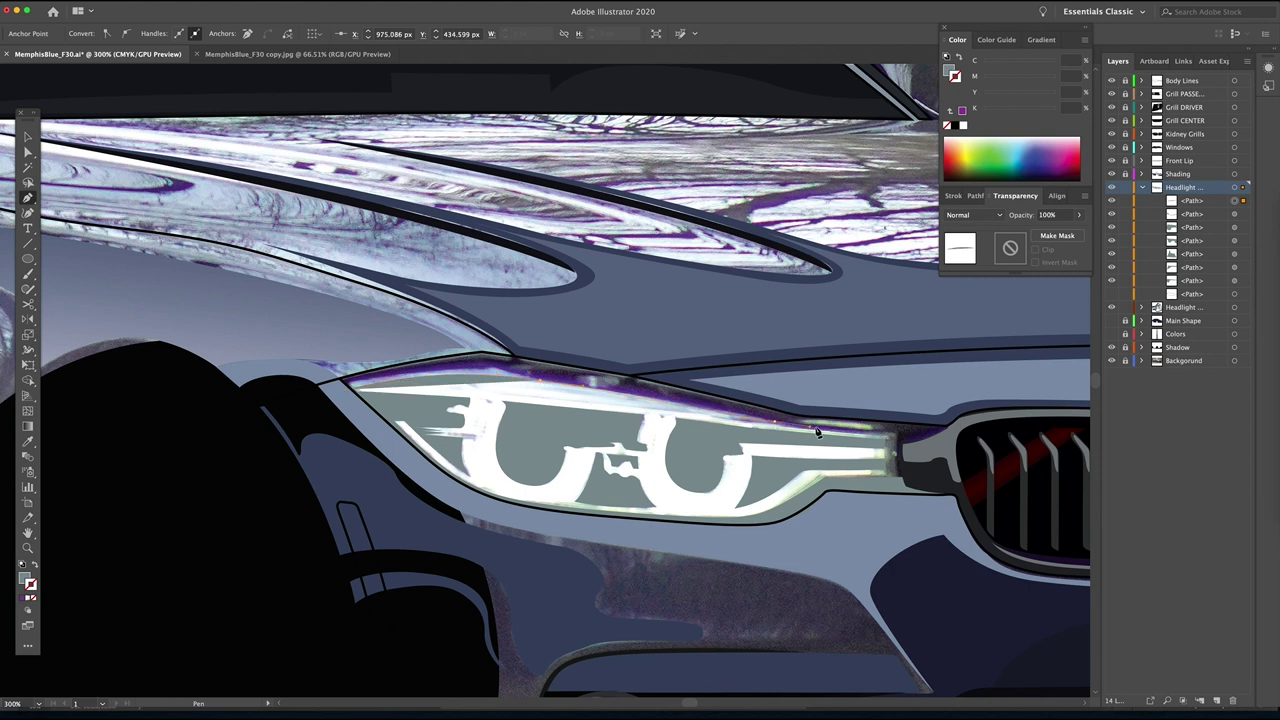
pyautogui.click(899, 441)
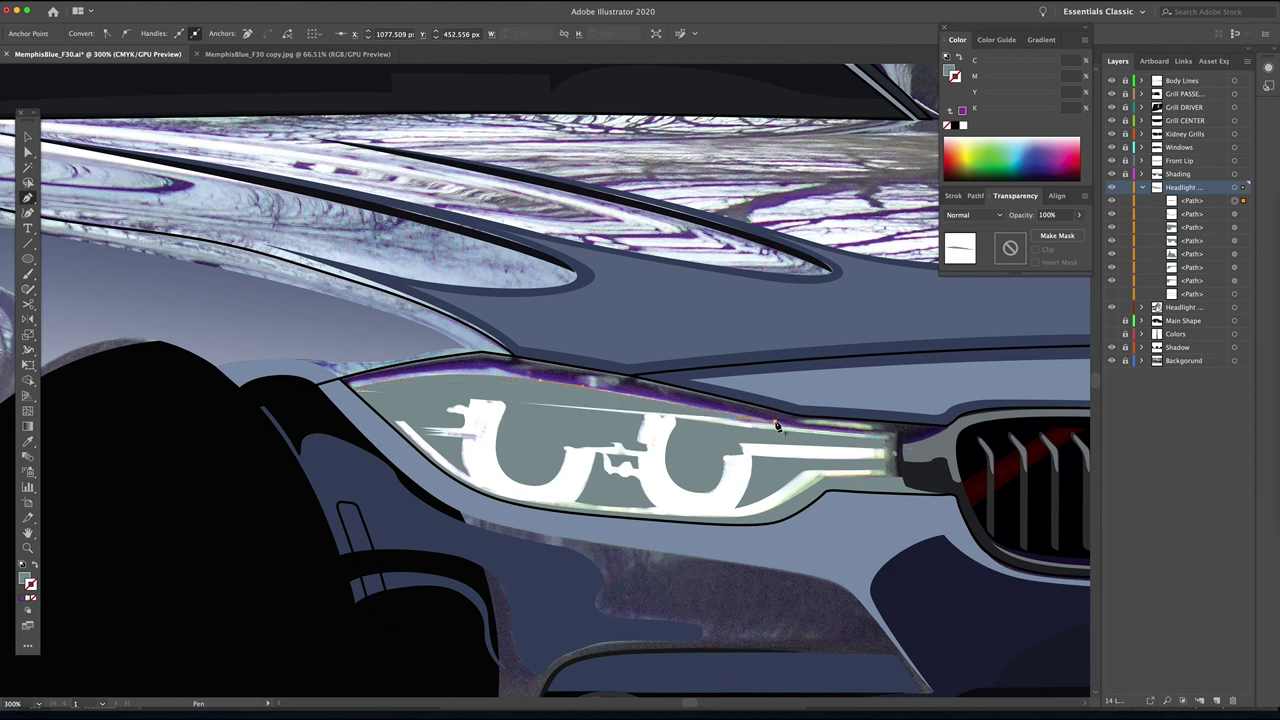
pyautogui.moveTo(538, 371); pyautogui.dragTo(380, 370)
pyautogui.click(345, 388)
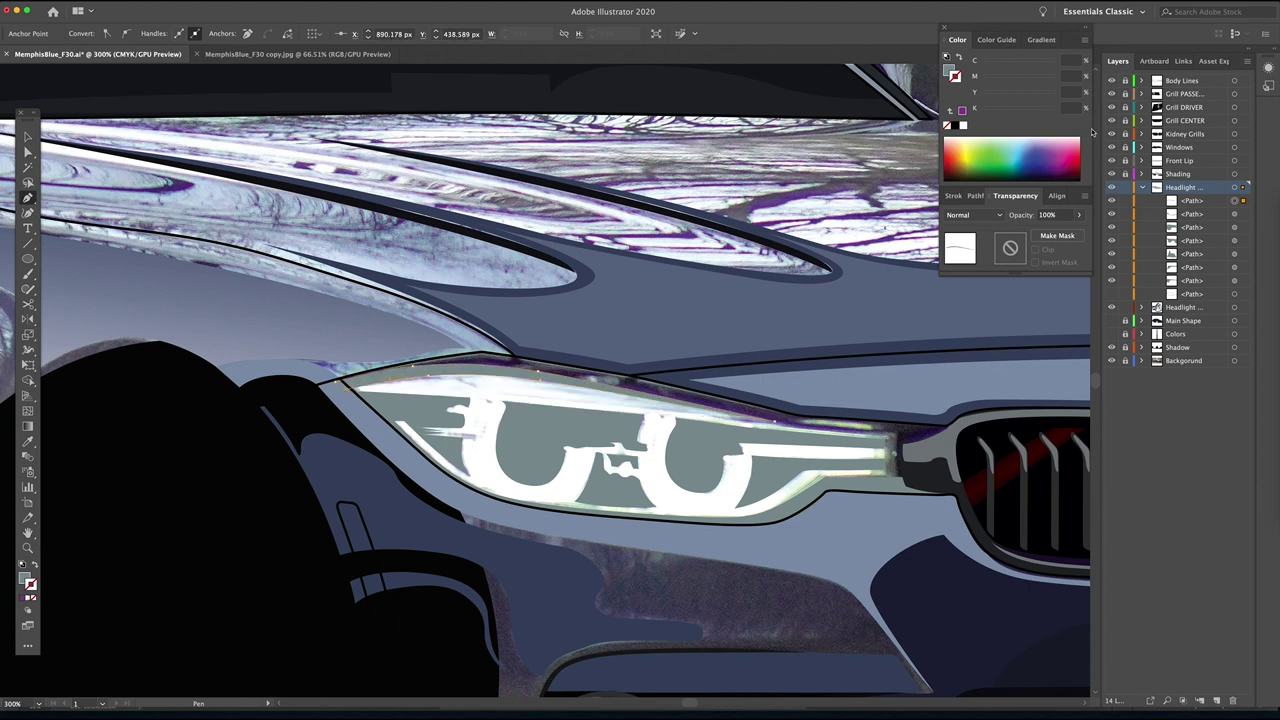
# Recolor the new strip light cyan with C 43.6, M 0, Y 7.3, K 0, and hide it.
pyautogui.doubleClick(24, 579)
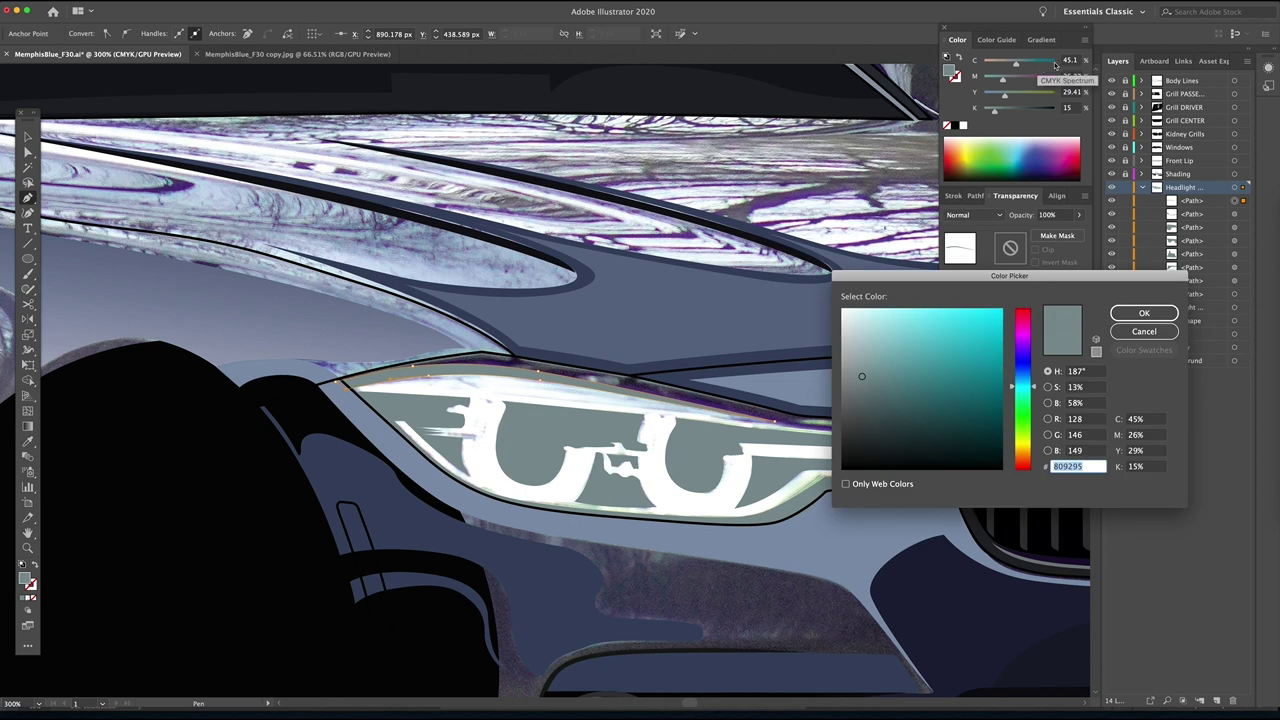
pyautogui.click(975, 311)
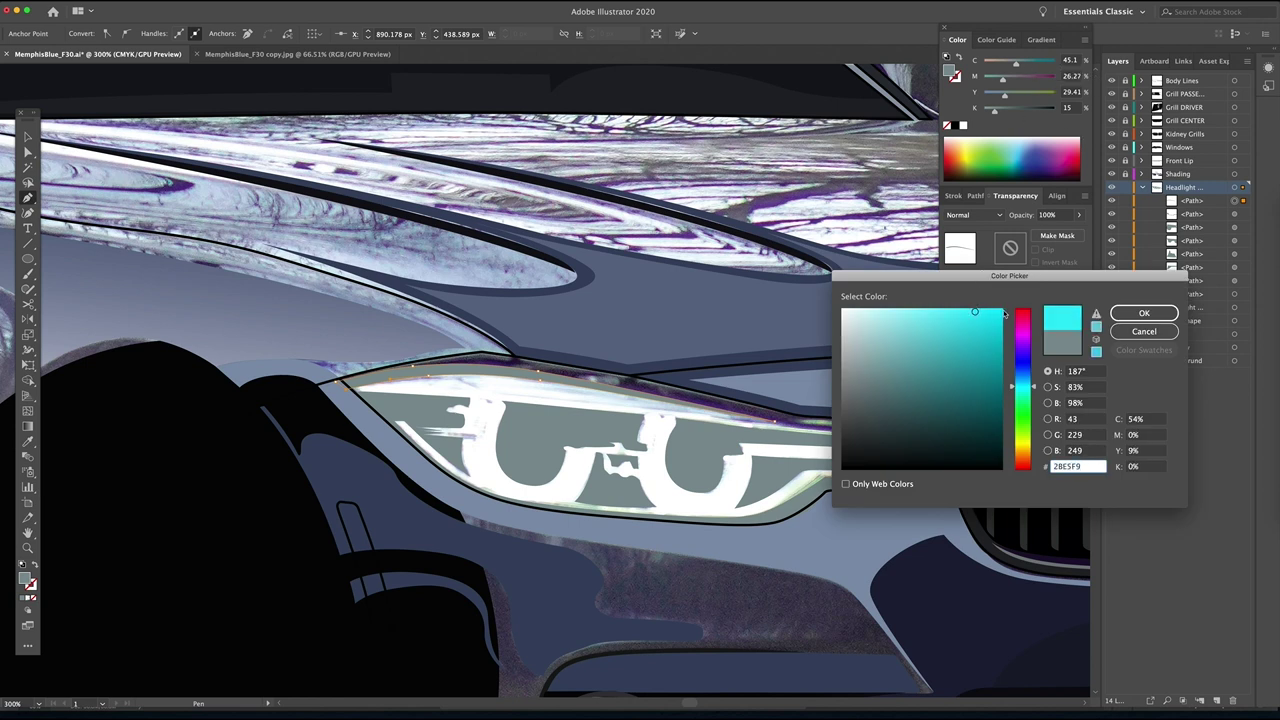
pyautogui.click(1144, 314)
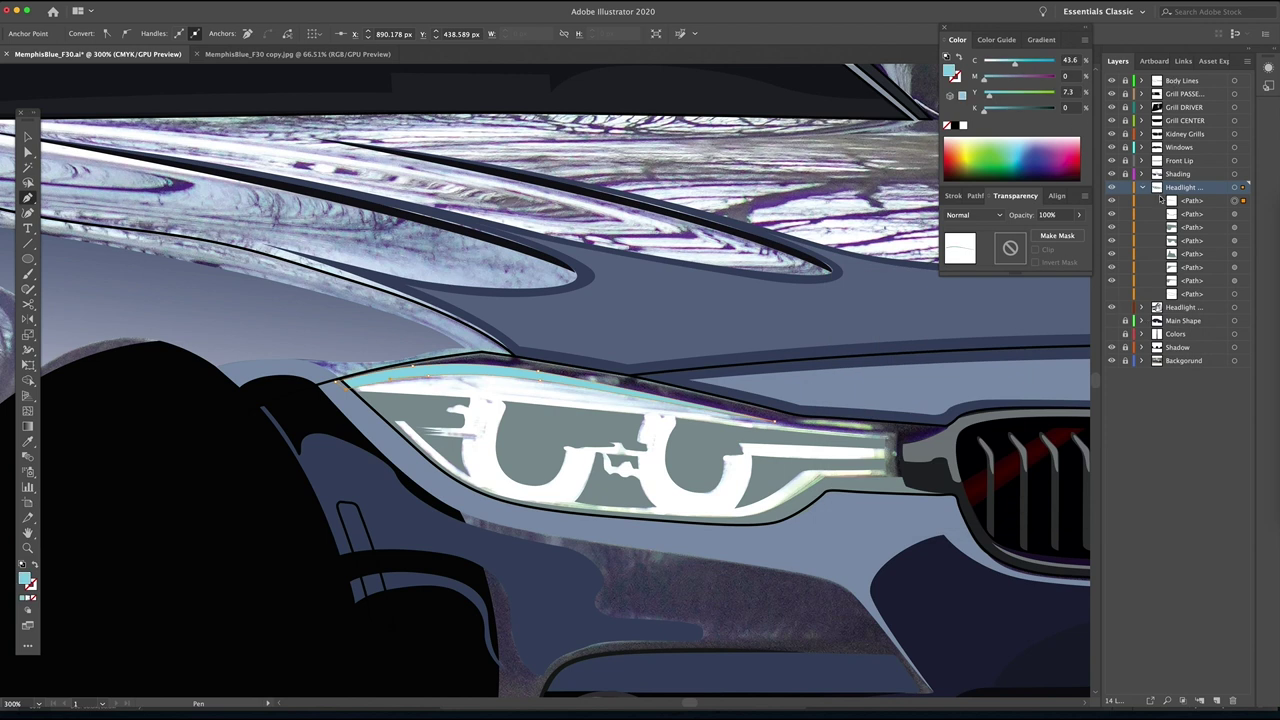
pyautogui.click(1111, 201)
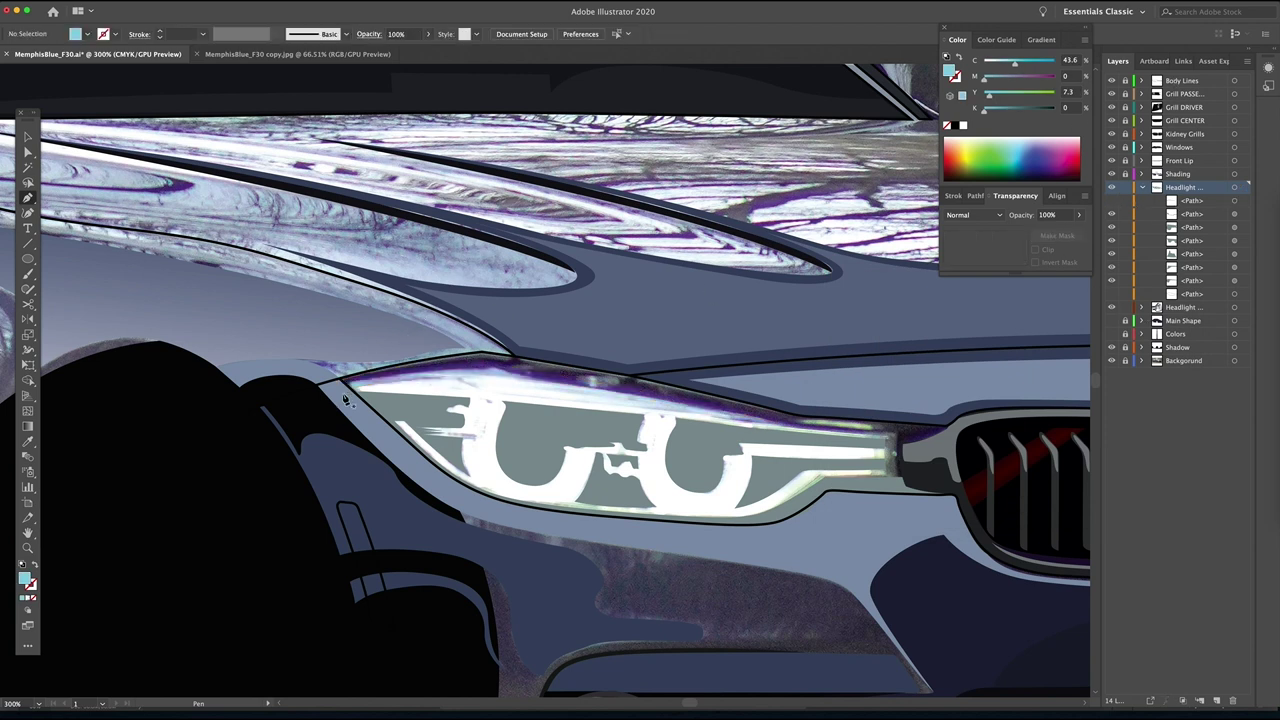
# Trace a second strip along the dark purple band under the upper headlight line and fill it with purple sampled near the grille.
pyautogui.click(353, 389)
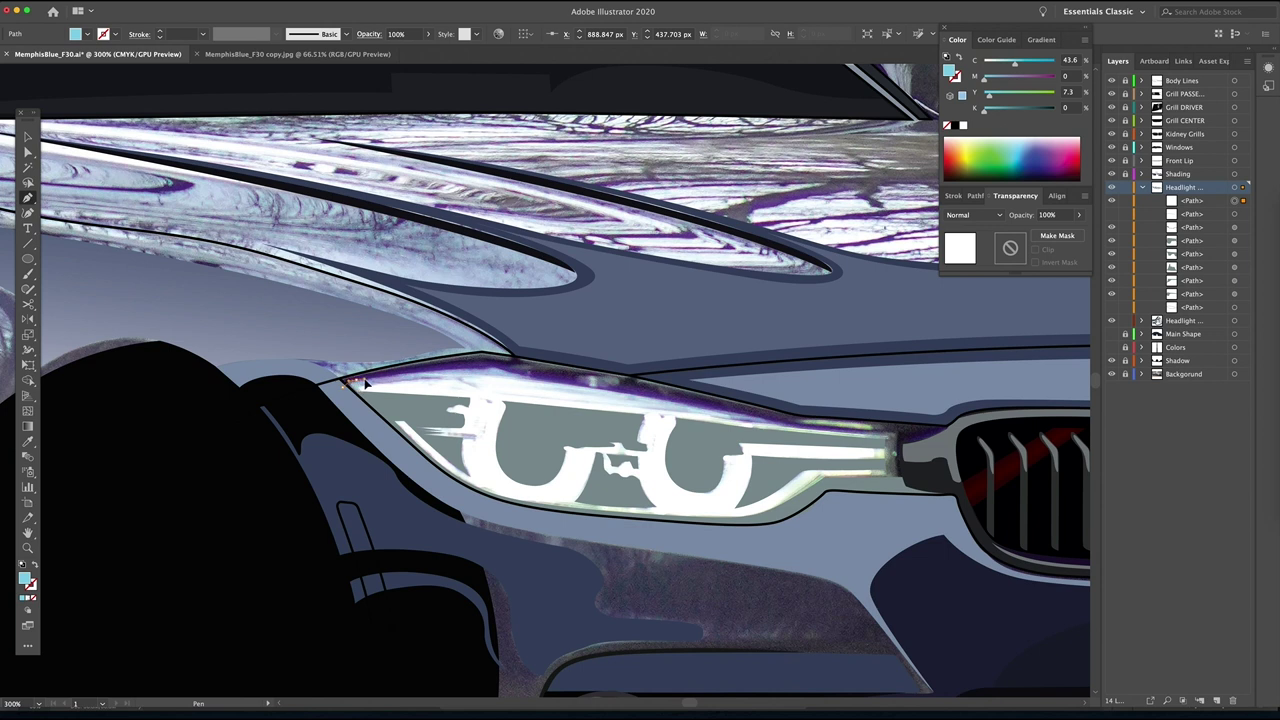
pyautogui.click(369, 380)
pyautogui.moveTo(468, 368); pyautogui.dragTo(535, 375)
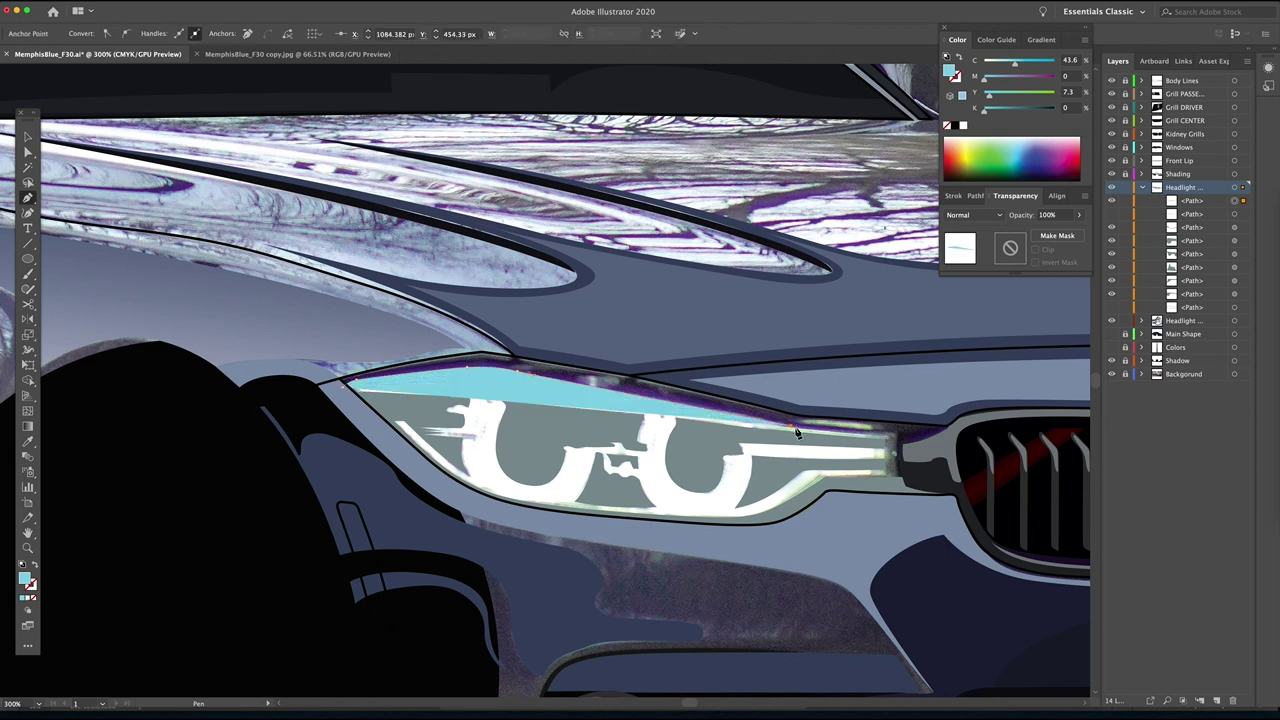
pyautogui.moveTo(896, 432); pyautogui.dragTo(84, 566)
pyautogui.press('/')
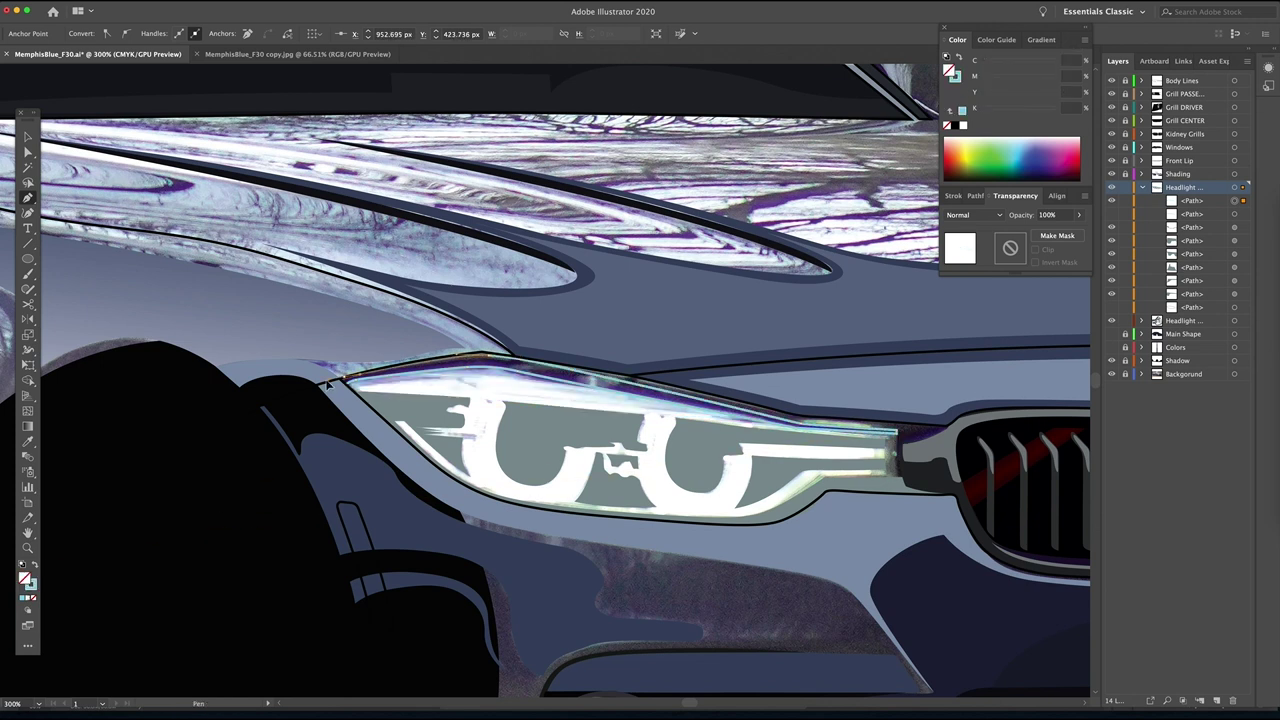
pyautogui.press('i')
pyautogui.click(943, 418)
# Run a new path from the headlight's outer corner along the black upper line to the edge of the grille surround.
pyautogui.press('z')
pyautogui.click(897, 478)
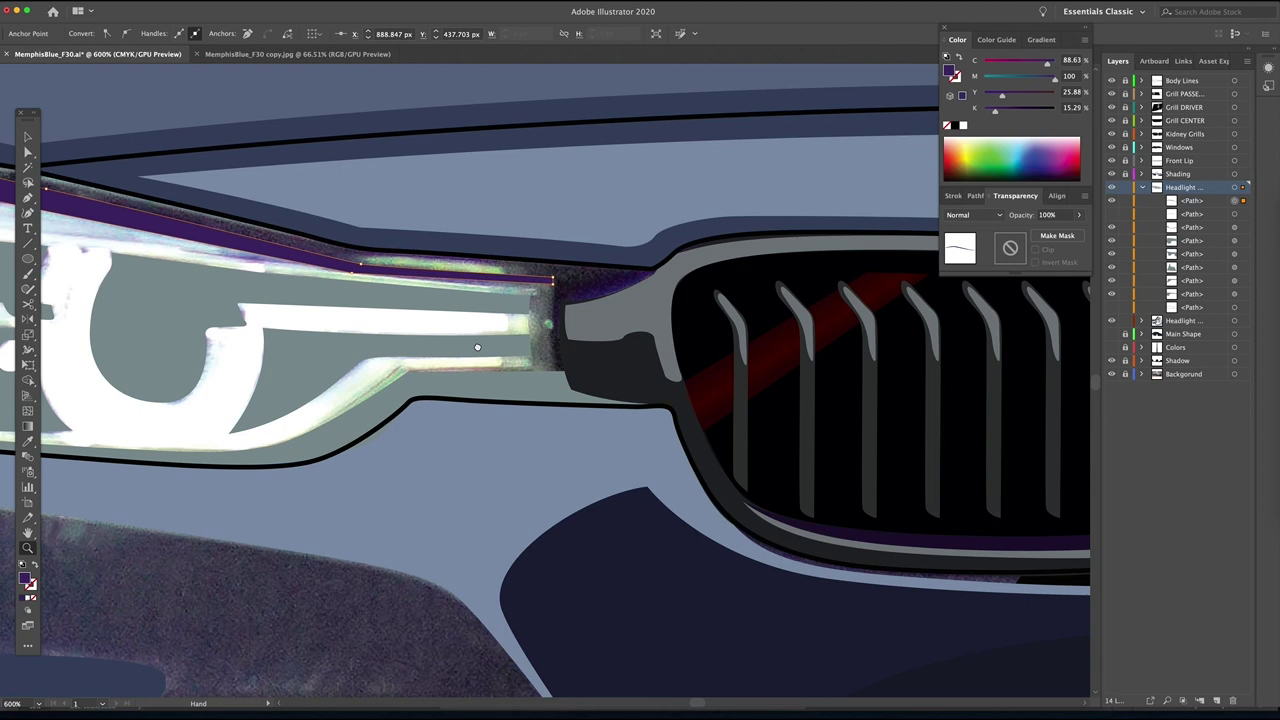
pyautogui.keyDown('alt'); pyautogui.click(477, 348); pyautogui.keyUp('alt')
pyautogui.moveTo(446, 371); pyautogui.dragTo(598, 466)
pyautogui.press('p')
pyautogui.click(177, 387)
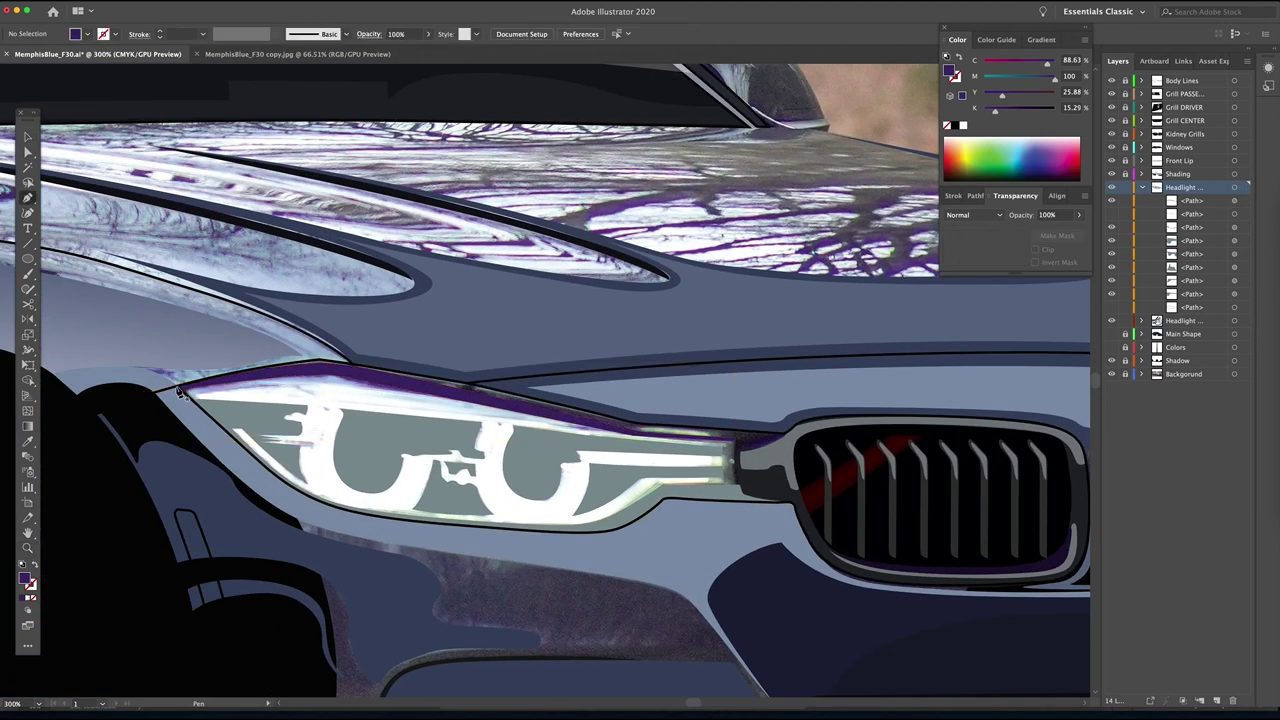
pyautogui.moveTo(629, 422); pyautogui.dragTo(663, 425)
pyautogui.click(629, 422)
pyautogui.click(797, 434)
pyautogui.moveTo(766, 455)
pyautogui.mouseDown()
pyautogui.moveTo(753, 461)
pyautogui.moveTo(735, 434)
pyautogui.moveTo(738, 407)
pyautogui.moveTo(640, 428)
pyautogui.mouseUp()
# Return the path around the headlight's inner end and along the purple strip's upper edge, closing it at the outer corner.
pyautogui.click(745, 488)
pyautogui.click(738, 488)
pyautogui.hotkey('shift', 'x')
pyautogui.click(734, 438)
pyautogui.click(710, 436)
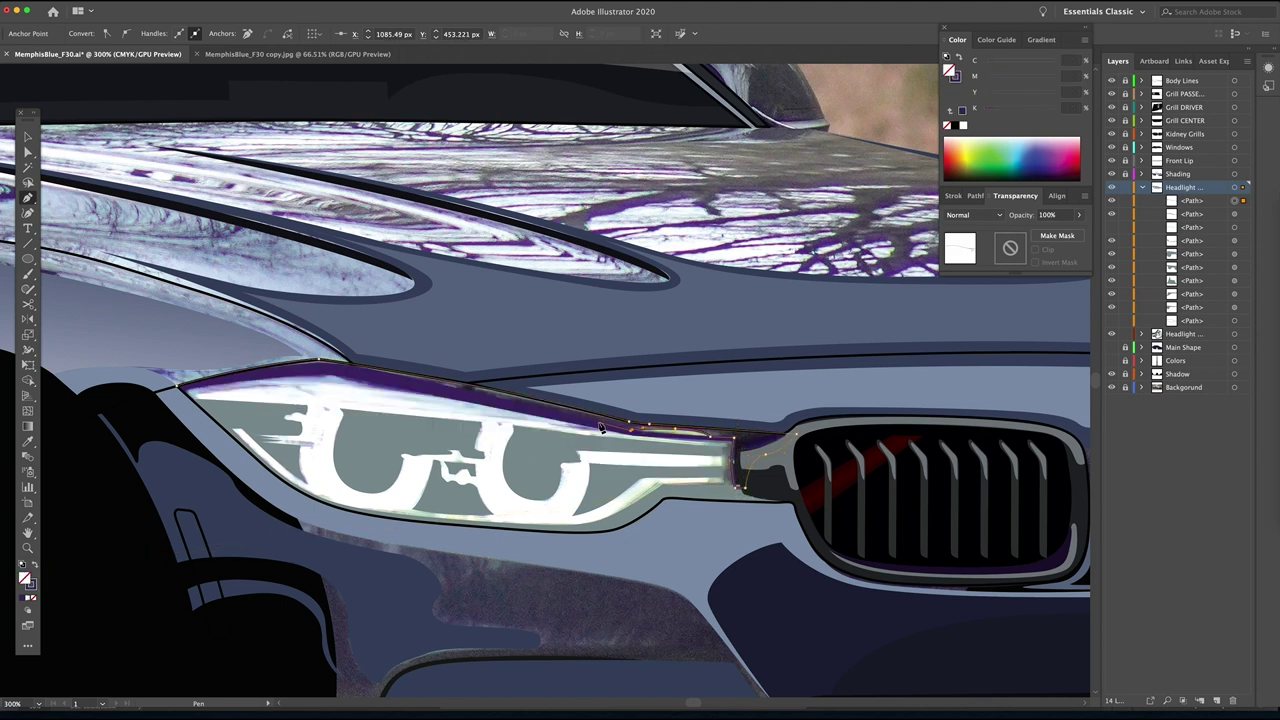
pyautogui.click(630, 431)
pyautogui.click(368, 372)
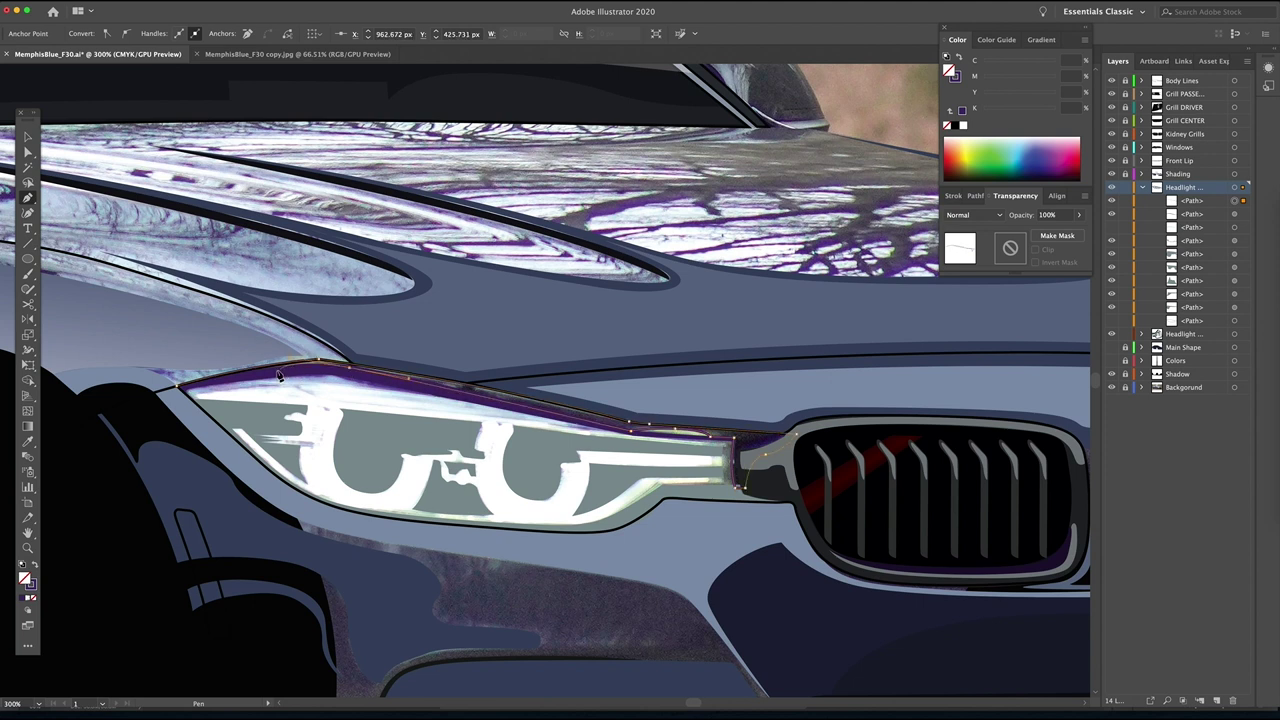
pyautogui.moveTo(298, 367); pyautogui.dragTo(285, 368)
pyautogui.click(177, 385)
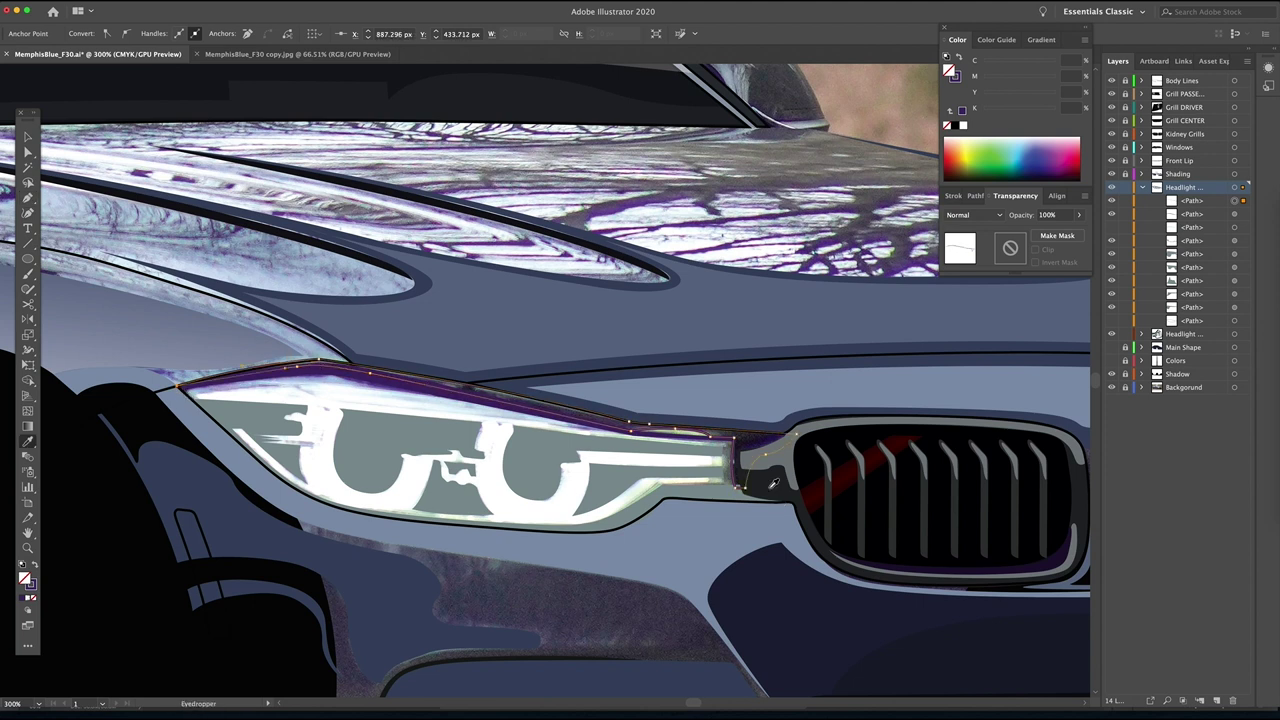
# Fill the trim shape with the dark color sampled beside the grille, adjusted to 29% yellow and 82% black.
pyautogui.press('i')
pyautogui.click(771, 491)
pyautogui.press('v')
pyautogui.moveTo(1035, 111); pyautogui.dragTo(1042, 111)
pyautogui.click(1019, 97)
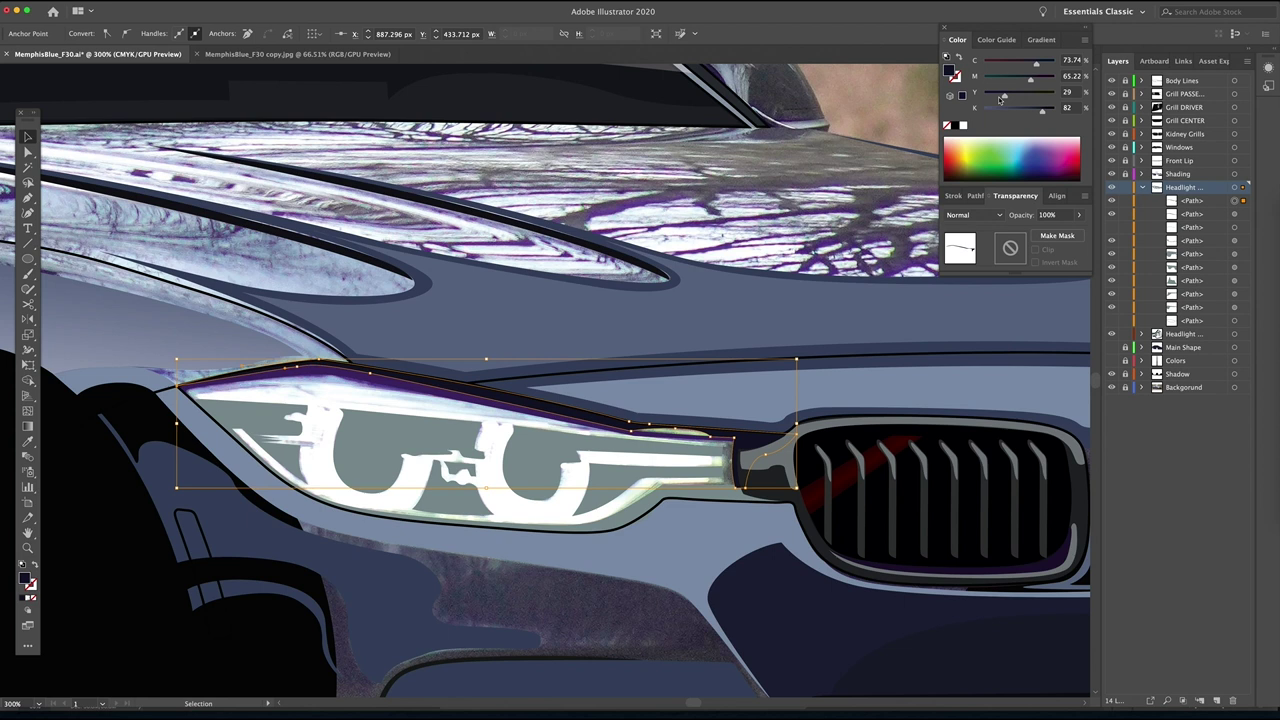
# Show the cyan strip again, group all the gray-green lens shapes, and hide the group.
pyautogui.click(1111, 227)
pyautogui.moveTo(1240, 242); pyautogui.dragTo(1241, 311)
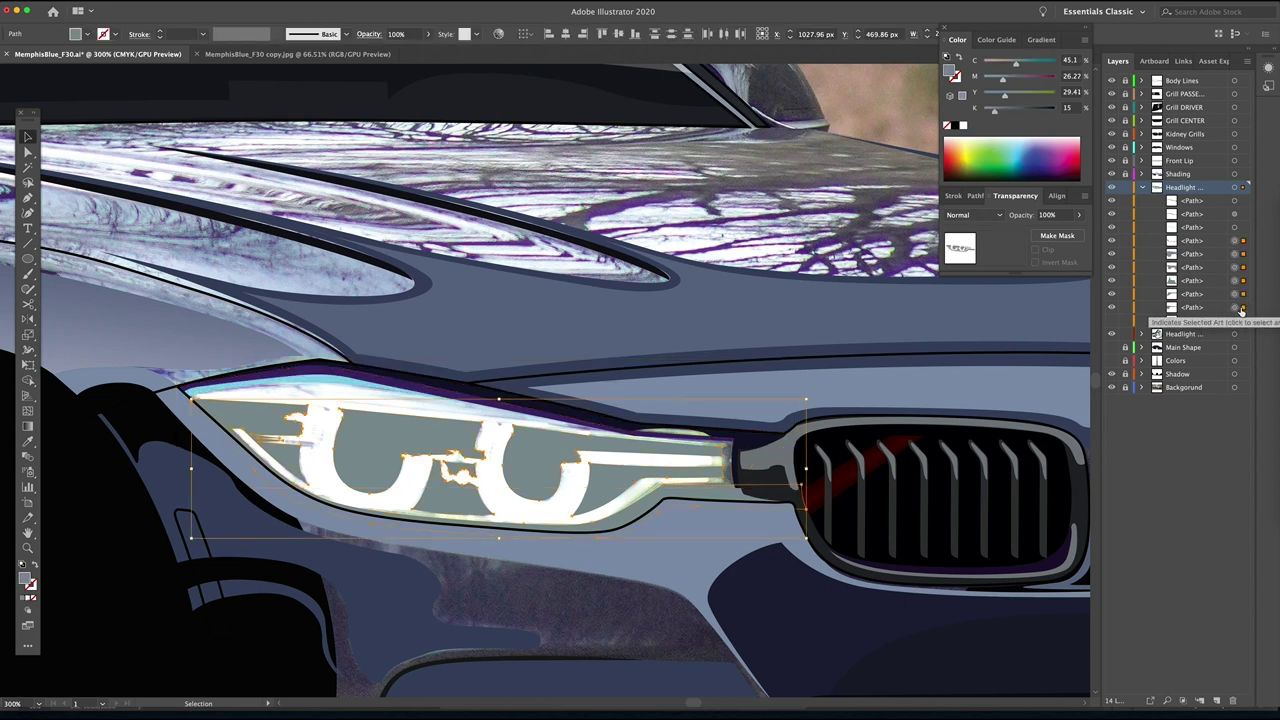
pyautogui.press('super+g')
pyautogui.click(1112, 242)
pyautogui.click(1112, 242)
pyautogui.click(1112, 242)
pyautogui.click(1112, 242)
pyautogui.click(1112, 242)
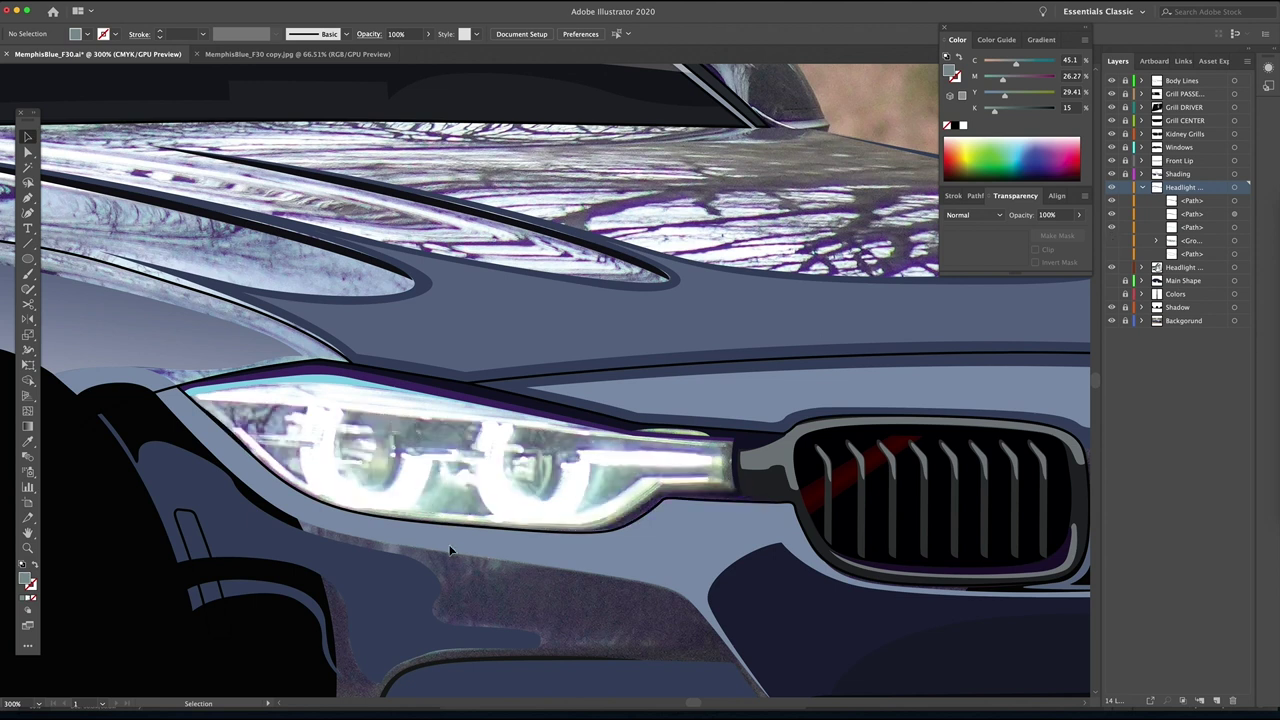
# Draw a curved shadow shape along the outer ring's inner curve and over the bar leading toward the second ring.
pyautogui.moveTo(447, 562); pyautogui.dragTo(495, 564)
pyautogui.keyDown('super'); pyautogui.click(512, 500); pyautogui.keyUp('super')
pyautogui.keyDown('super'); pyautogui.click(512, 500); pyautogui.keyUp('super')
pyautogui.moveTo(495, 325); pyautogui.dragTo(495, 505)
pyautogui.press('p')
pyautogui.click(392, 514)
pyautogui.moveTo(443, 355); pyautogui.dragTo(477, 455)
pyautogui.click(612, 438)
pyautogui.click(35, 565)
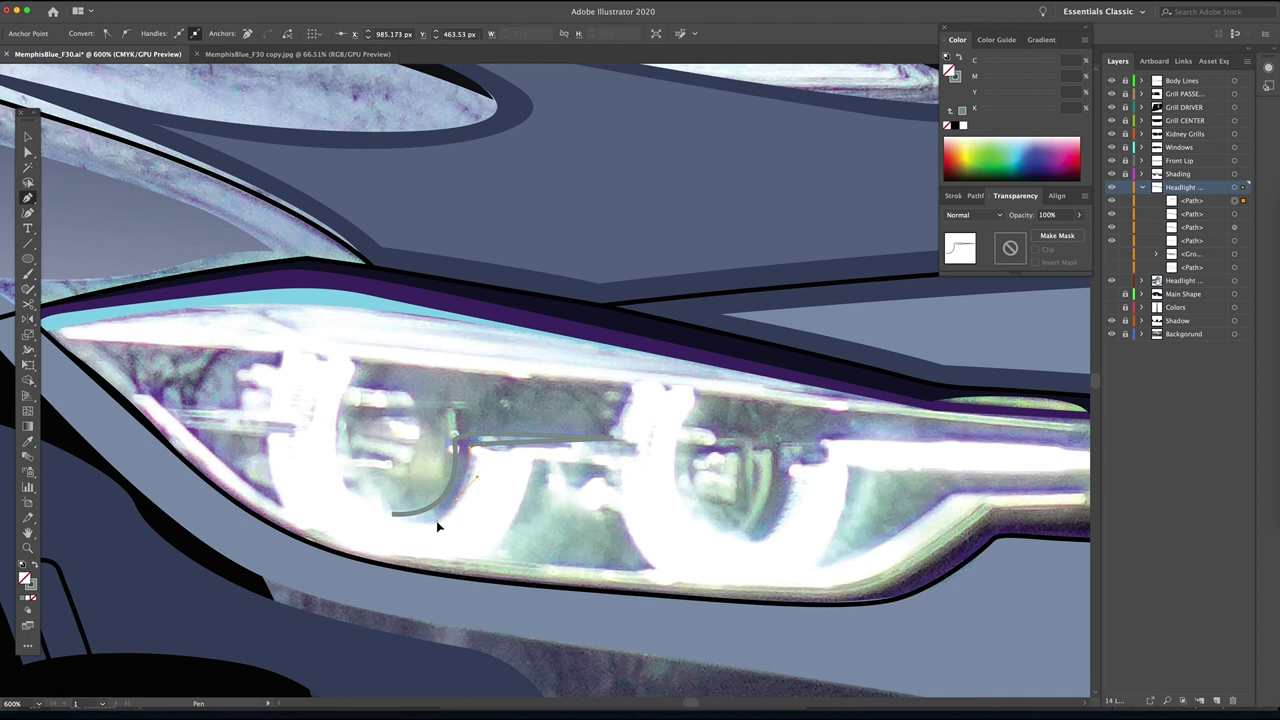
# Fill the ring shadow with the sampled purple darkened to 53% black, and show the gray-green group.
pyautogui.press('i')
pyautogui.click(668, 376)
pyautogui.click(1112, 256)
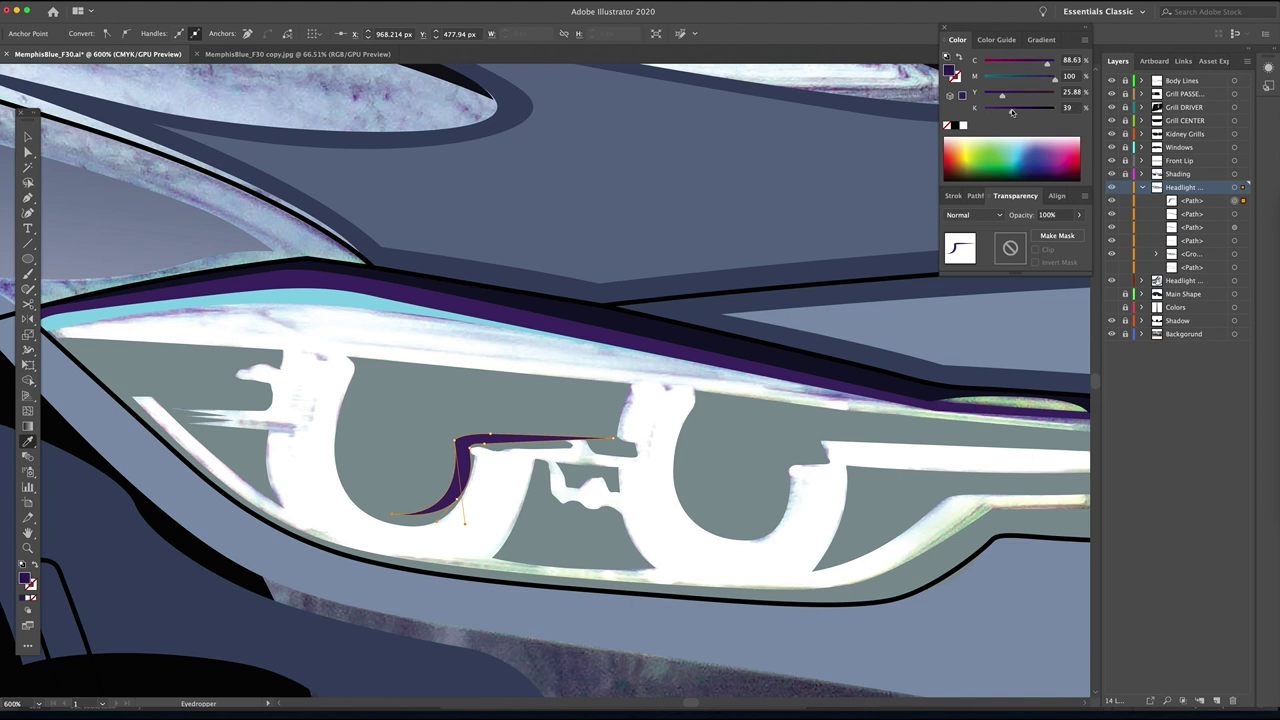
pyautogui.moveTo(1012, 112); pyautogui.dragTo(1020, 113)
# Move the ring shadow's individual anchors so its outline meets the edges of the white ring and connecting bar.
pyautogui.press('v')
pyautogui.press('super+equal')
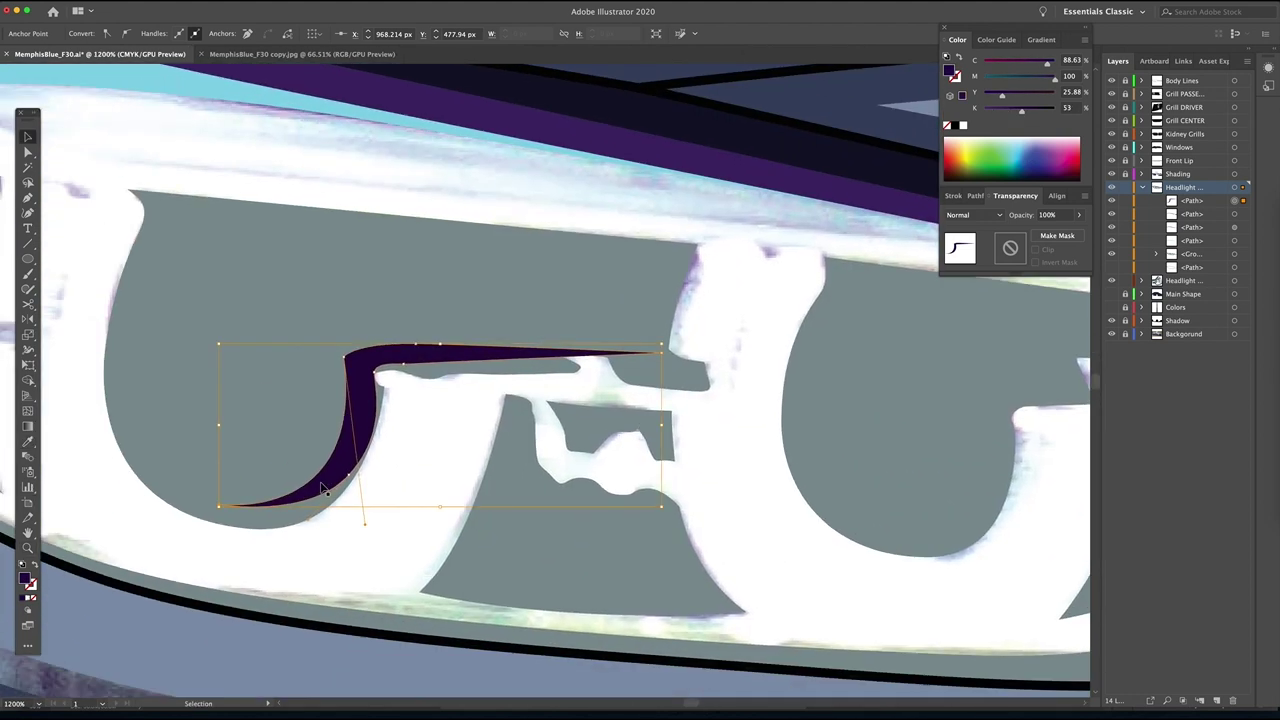
pyautogui.press('a')
pyautogui.moveTo(220, 506); pyautogui.dragTo(215, 521)
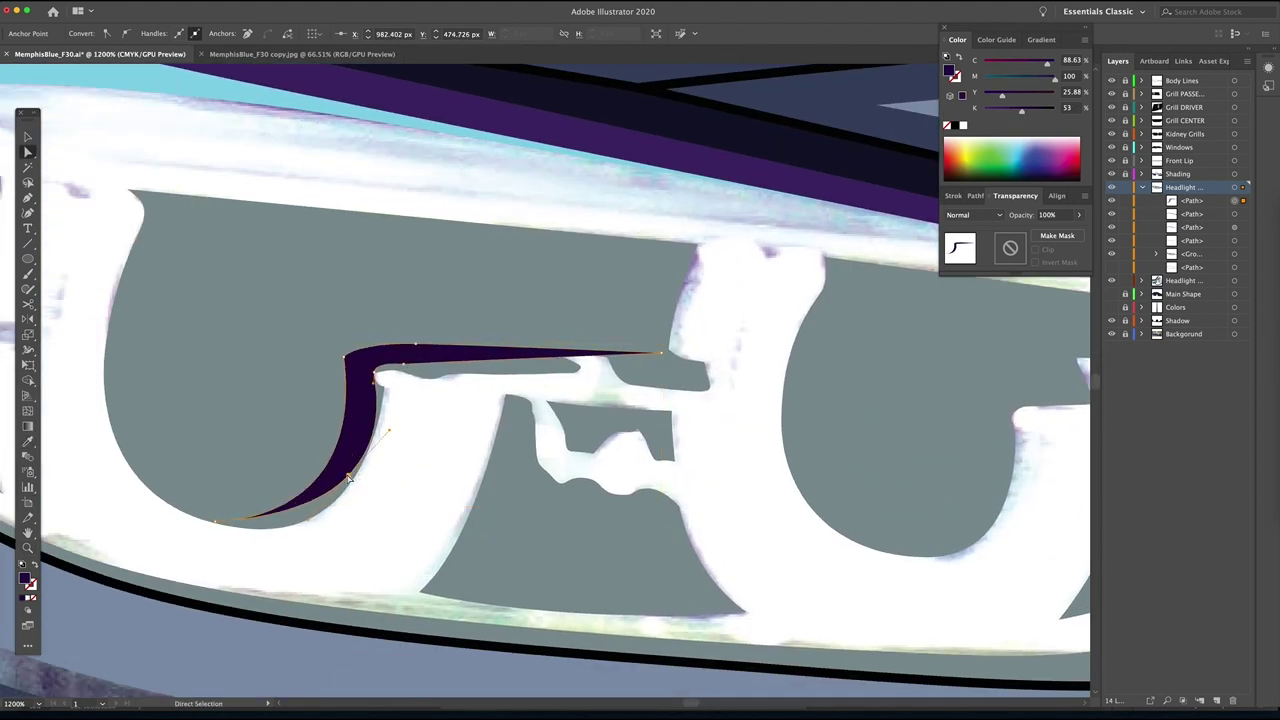
pyautogui.moveTo(349, 474); pyautogui.dragTo(341, 497)
pyautogui.moveTo(374, 373)
pyautogui.mouseDown()
pyautogui.moveTo(384, 386)
pyautogui.moveTo(384, 363)
pyautogui.mouseUp()
pyautogui.press('space')
pyautogui.moveTo(782, 427); pyautogui.dragTo(593, 416)
pyautogui.moveTo(473, 342); pyautogui.dragTo(474, 351)
pyautogui.press('space')
pyautogui.moveTo(657, 397); pyautogui.dragTo(571, 377)
pyautogui.moveTo(69, 326); pyautogui.dragTo(71, 314)
# Trace a shadow path from the light bar's inner end back along its upper edge and down the second ring's inner curve.
pyautogui.press('space')
pyautogui.moveTo(190, 391); pyautogui.dragTo(363, 391)
pyautogui.moveTo(845, 460); pyautogui.dragTo(425, 436)
pyautogui.press('z')
pyautogui.keyDown('alt'); pyautogui.click(627, 473); pyautogui.keyUp('alt')
pyautogui.press('p')
pyautogui.click(965, 378)
pyautogui.click(578, 365)
pyautogui.click(577, 390)
pyautogui.click(534, 405)
pyautogui.moveTo(460, 494); pyautogui.dragTo(380, 488)
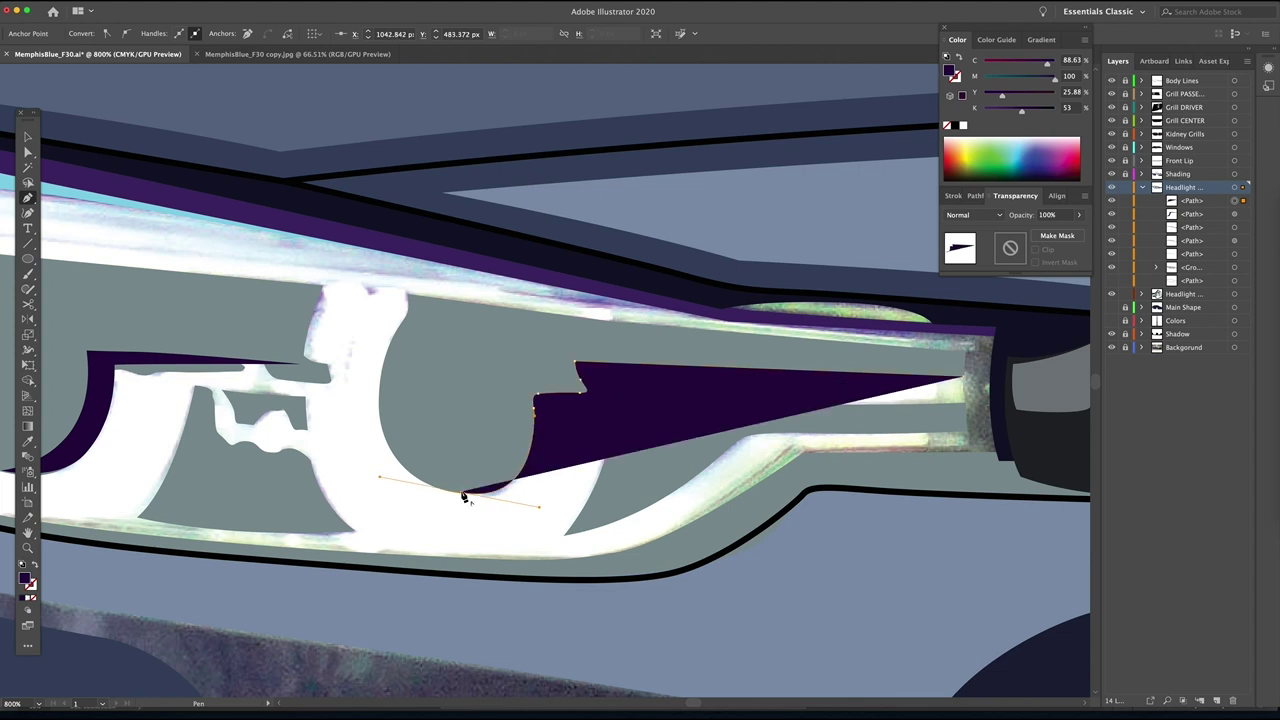
# Curve the shadow path back up inside the second ring and close it at the light bar's inner end.
pyautogui.moveTo(516, 358); pyautogui.dragTo(493, 205)
pyautogui.press('super+z')
pyautogui.moveTo(492, 344); pyautogui.dragTo(440, 196)
pyautogui.click(492, 344)
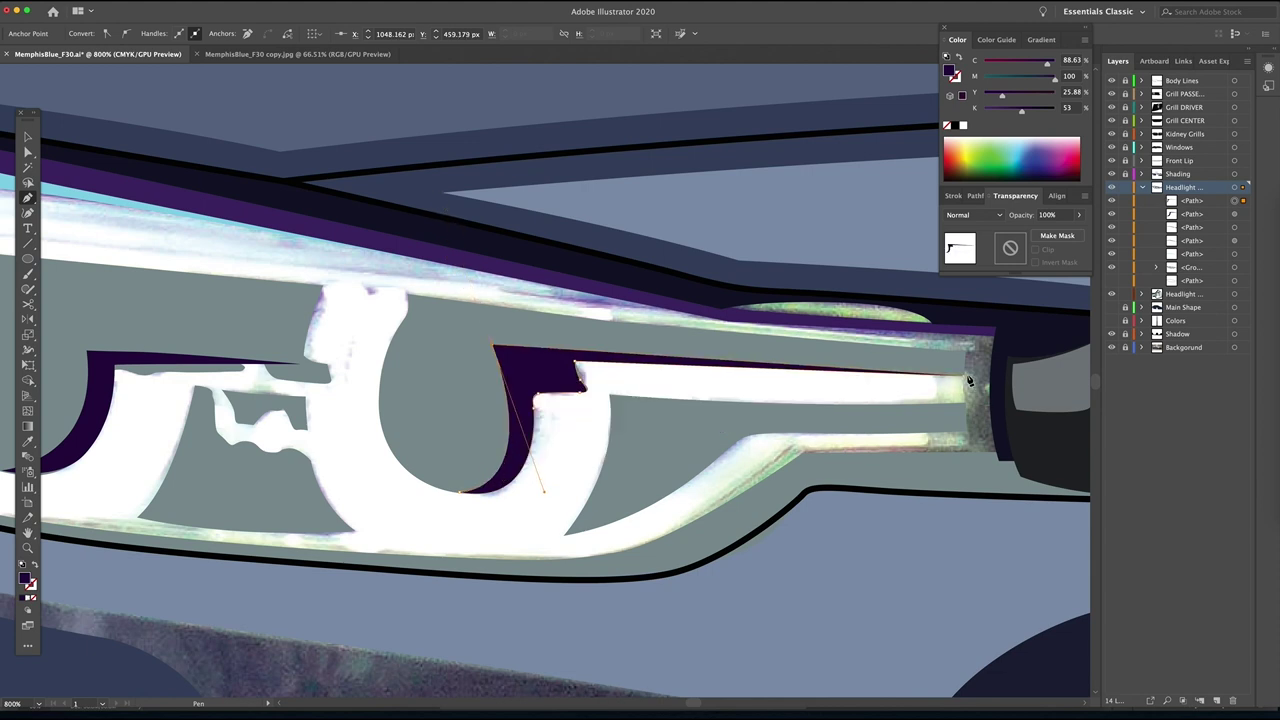
pyautogui.click(966, 376)
# Show the white base and check the ring shadows across the whole headlight.
pyautogui.press('z')
pyautogui.keyDown('alt'); pyautogui.click(920, 384); pyautogui.keyUp('alt')
pyautogui.keyDown('alt'); pyautogui.click(645, 366); pyautogui.keyUp('alt')
pyautogui.keyDown('alt'); pyautogui.click(645, 366); pyautogui.keyUp('alt')
pyautogui.click(1112, 282)
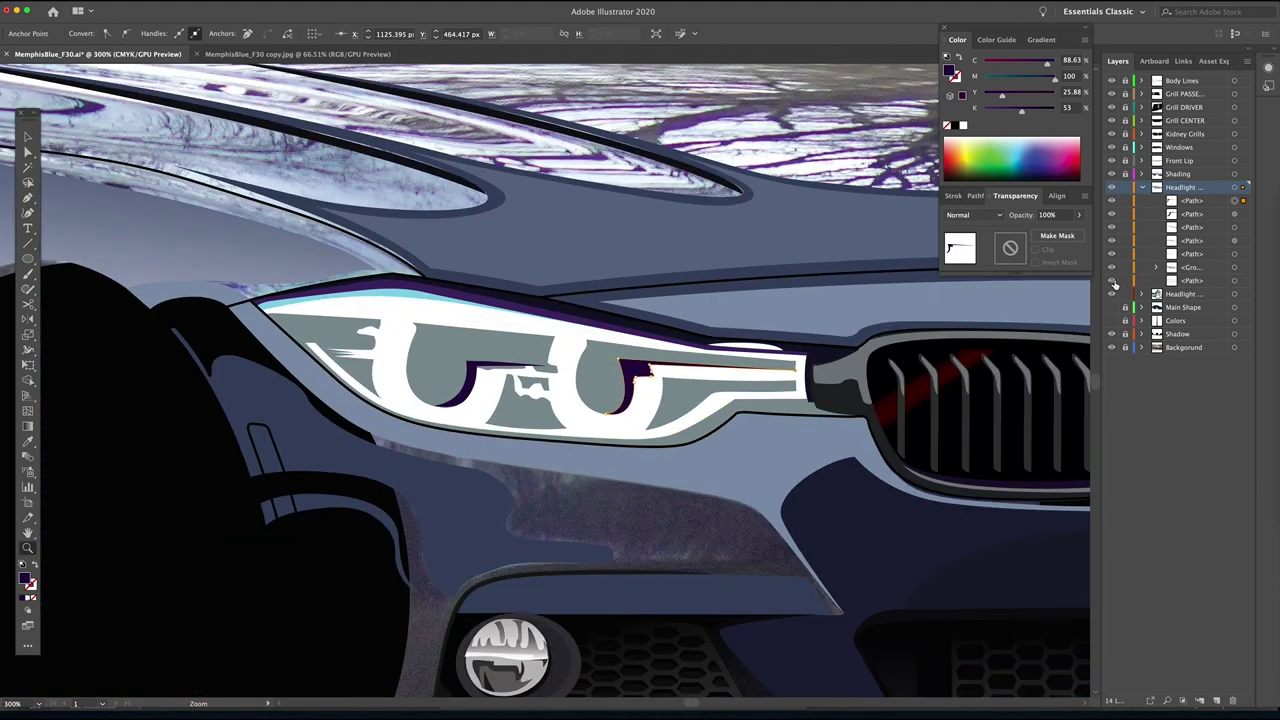
# Hide the gray-green group and trace a shadow path down the outer ring's outer edge and out along the lower white strip.
pyautogui.click(1111, 268)
pyautogui.click(422, 358)
pyautogui.click(422, 358)
pyautogui.press('p')
pyautogui.click(644, 338)
pyautogui.moveTo(648, 495); pyautogui.dragTo(686, 568)
pyautogui.click(648, 496)
pyautogui.click(635, 486)
pyautogui.moveTo(513, 384); pyautogui.dragTo(496, 377)
pyautogui.click(513, 384)
pyautogui.click(496, 381)
# Return the path along the lower white strip and up the ring's outer edge, close the shape, and deselect it.
pyautogui.click(517, 376)
pyautogui.moveTo(631, 473); pyautogui.dragTo(665, 498)
pyautogui.click(631, 474)
pyautogui.moveTo(640, 337); pyautogui.dragTo(655, 298)
pyautogui.click(640, 337)
pyautogui.click(645, 337)
pyautogui.press('super+shift+a')
# Draw a small tapered shadow arc in the lens area outside the outer ring.
pyautogui.click(580, 333)
pyautogui.moveTo(545, 394); pyautogui.dragTo(541, 408)
pyautogui.click(558, 394)
pyautogui.moveTo(590, 333); pyautogui.dragTo(606, 320)
pyautogui.click(580, 333)
# Trace a pointed corner shadow between the two rings, along the second ring's outer edge and the headlight's bottom strip.
pyautogui.moveTo(1073, 538)
pyautogui.mouseDown()
pyautogui.moveTo(673, 490)
pyautogui.moveTo(640, 520)
pyautogui.mouseUp()
pyautogui.click(588, 450)
pyautogui.click(614, 504)
pyautogui.moveTo(507, 502); pyautogui.dragTo(411, 487)
pyautogui.click(507, 502)
pyautogui.moveTo(600, 502); pyautogui.dragTo(627, 500)
pyautogui.click(602, 503)
pyautogui.click(588, 450)
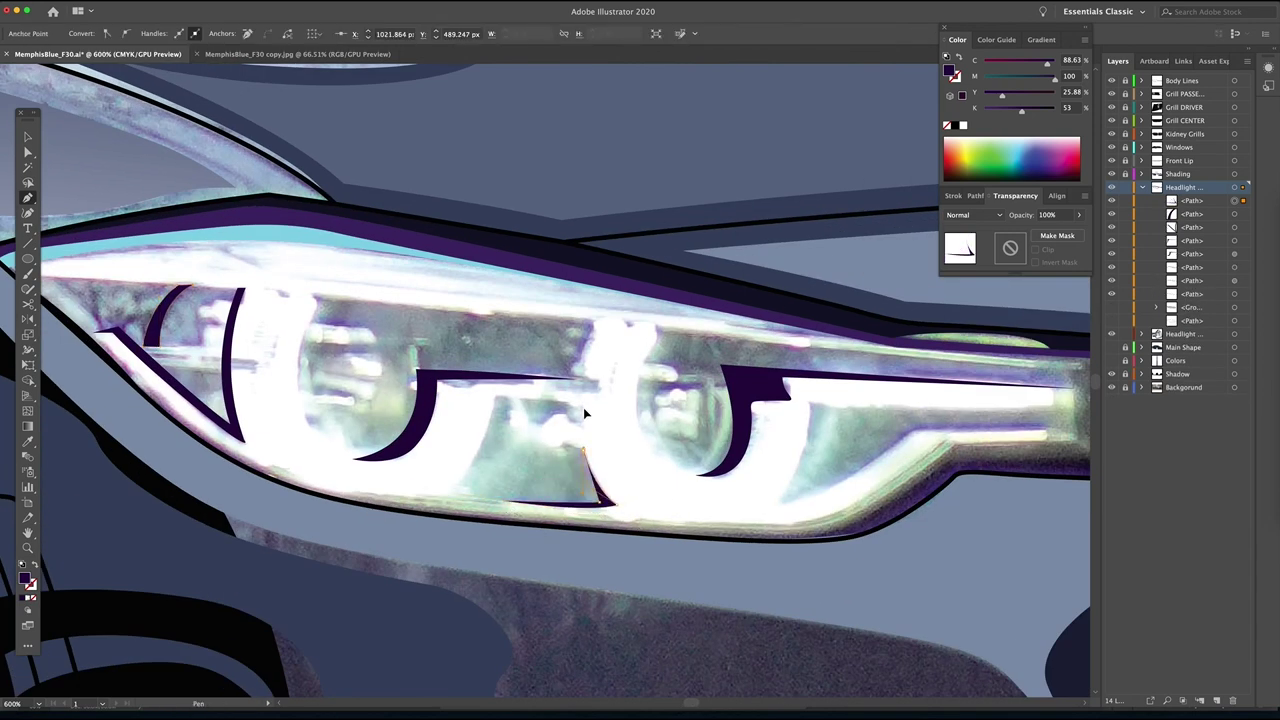
# Trace a thin closed shadow along the upper edge of the lower light bar, from the second ring to the inner end.
pyautogui.moveTo(800, 480); pyautogui.dragTo(501, 502)
pyautogui.click(498, 522)
pyautogui.click(625, 453)
pyautogui.moveTo(625, 453); pyautogui.dragTo(595, 464)
pyautogui.click(749, 453)
pyautogui.click(749, 449)
pyautogui.moveTo(498, 522); pyautogui.dragTo(456, 531)
# Trace and close a shadow shape between the lower light bar and the headlight's black bottom line, extending to the grille.
pyautogui.press('super+minus')
pyautogui.moveTo(723, 479); pyautogui.dragTo(759, 455)
pyautogui.press('super+plus')
pyautogui.press('super+plus')
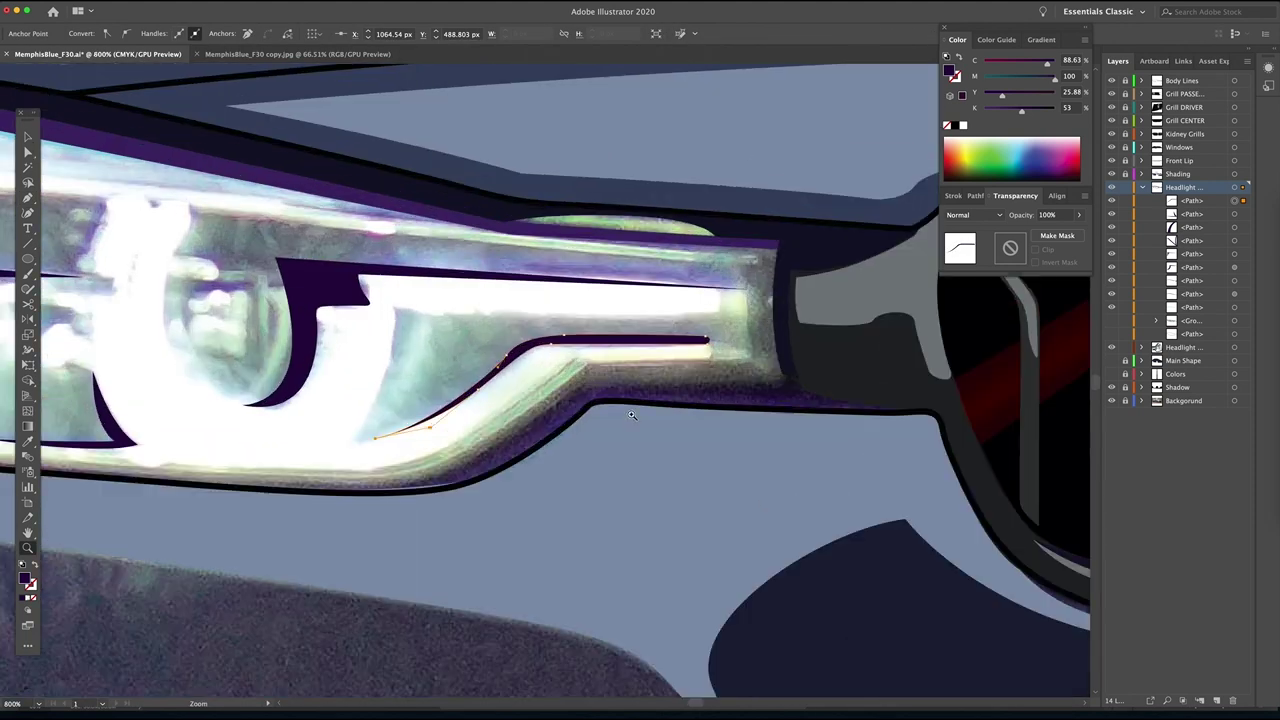
pyautogui.click(609, 428)
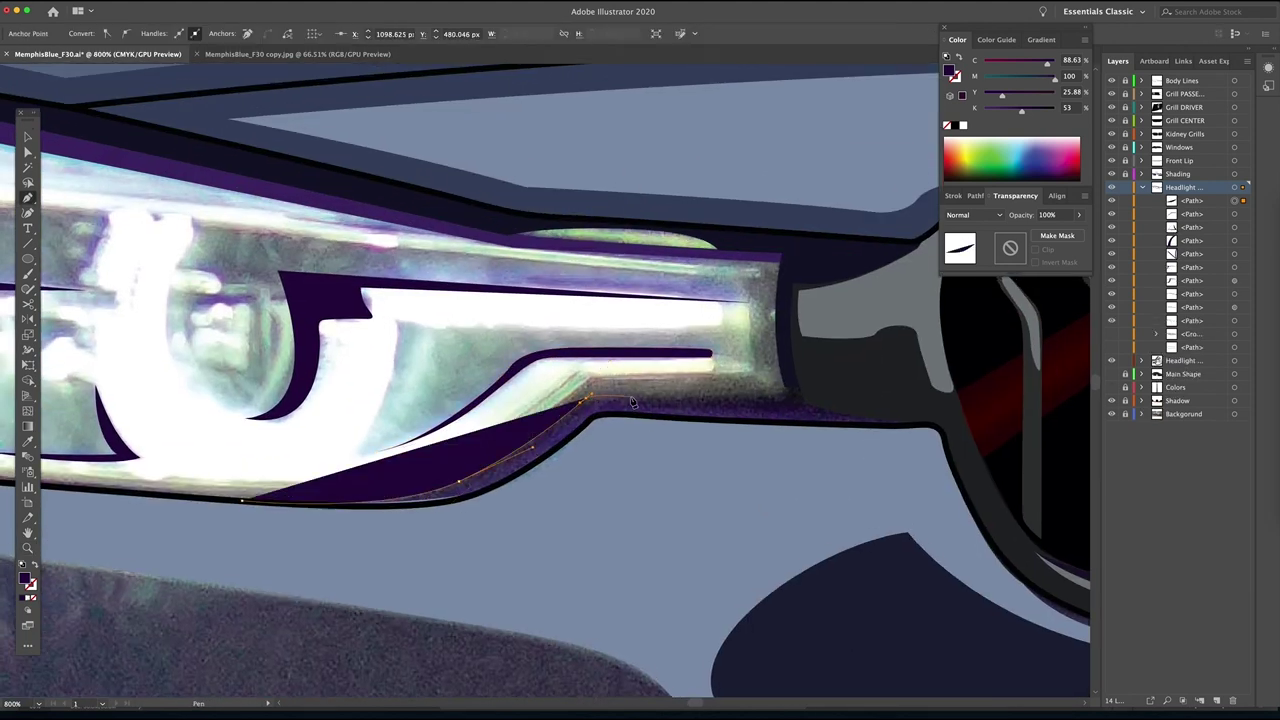
pyautogui.moveTo(474, 504); pyautogui.dragTo(422, 514)
pyautogui.click(242, 500)
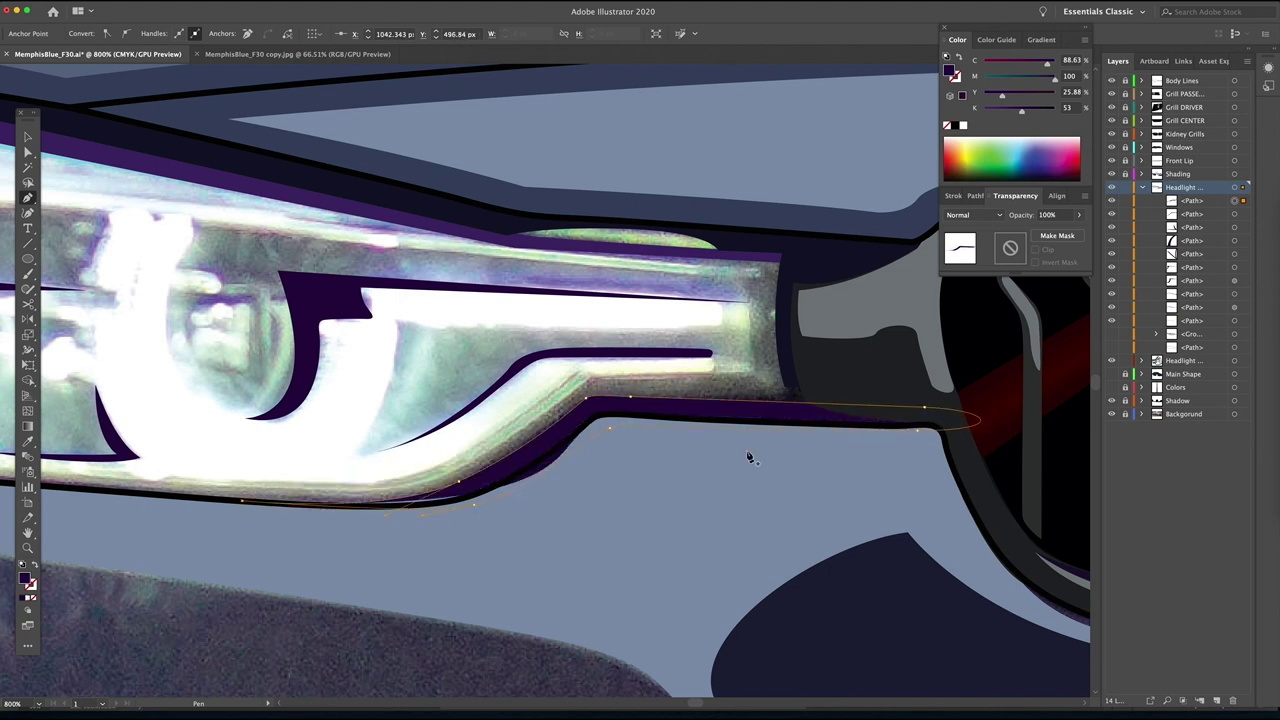
# Select the light blue body shape below the headlight and adjust its upper edge's curve along the headlight's bottom line.
pyautogui.keyDown('super'); pyautogui.click(591, 535); pyautogui.keyUp('super')
pyautogui.press('z')
pyautogui.keyDown('alt'); pyautogui.click(690, 472); pyautogui.keyUp('alt')
pyautogui.click(1142, 187)
pyautogui.press('a')
pyautogui.click(430, 427)
pyautogui.click(394, 396)
pyautogui.moveTo(343, 405); pyautogui.dragTo(345, 412)
pyautogui.click(405, 432)
# Show Main Shape, the gray-green group and the white base, and hide the background photo.
pyautogui.click(1111, 214)
pyautogui.click(1111, 254)
pyautogui.click(1142, 187)
pyautogui.moveTo(1111, 340); pyautogui.dragTo(1111, 350)
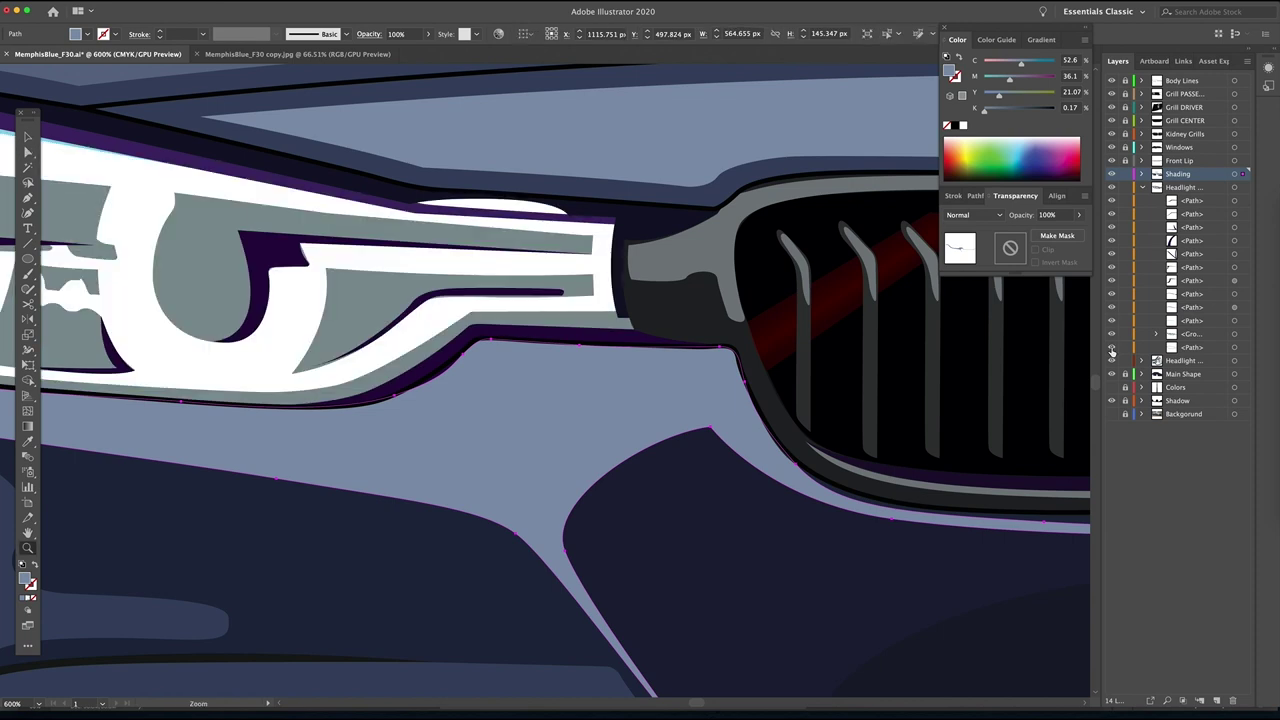
# Select the gray-green interior shapes of both headlights and darken their fill to #657172.
pyautogui.press('super+0')
pyautogui.press('v')
pyautogui.click(929, 385)
pyautogui.press('z')
pyautogui.click(842, 398)
pyautogui.hscroll(-3, 800, 403)
pyautogui.press('a')
pyautogui.press('v')
pyautogui.click(398, 368)
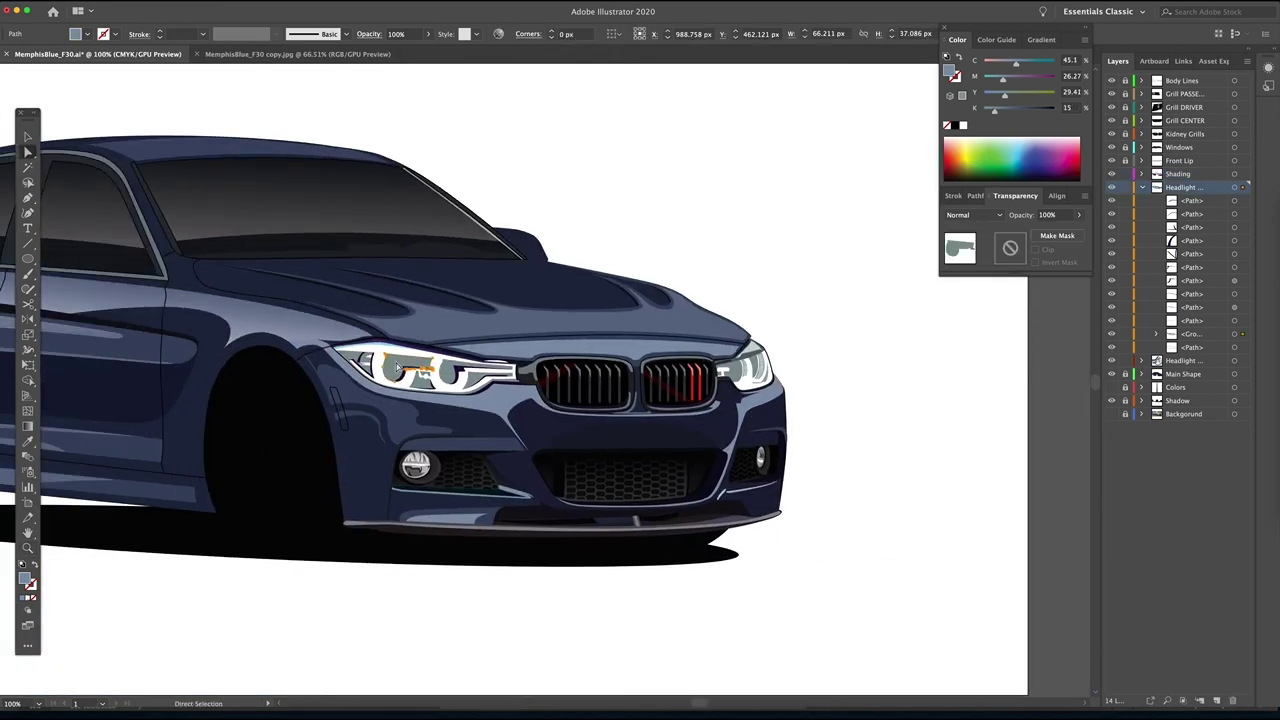
pyautogui.click(423, 430)
pyautogui.click(405, 372)
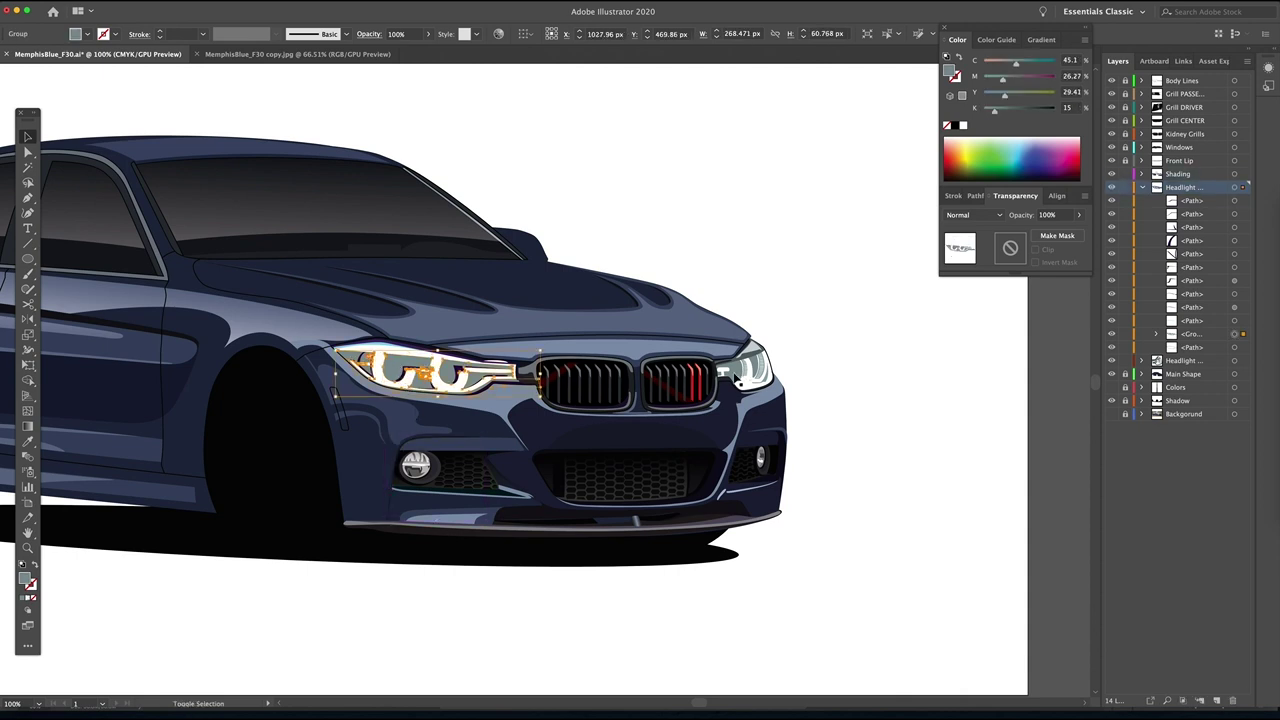
pyautogui.keyDown('shift'); pyautogui.click(737, 379); pyautogui.keyUp('shift')
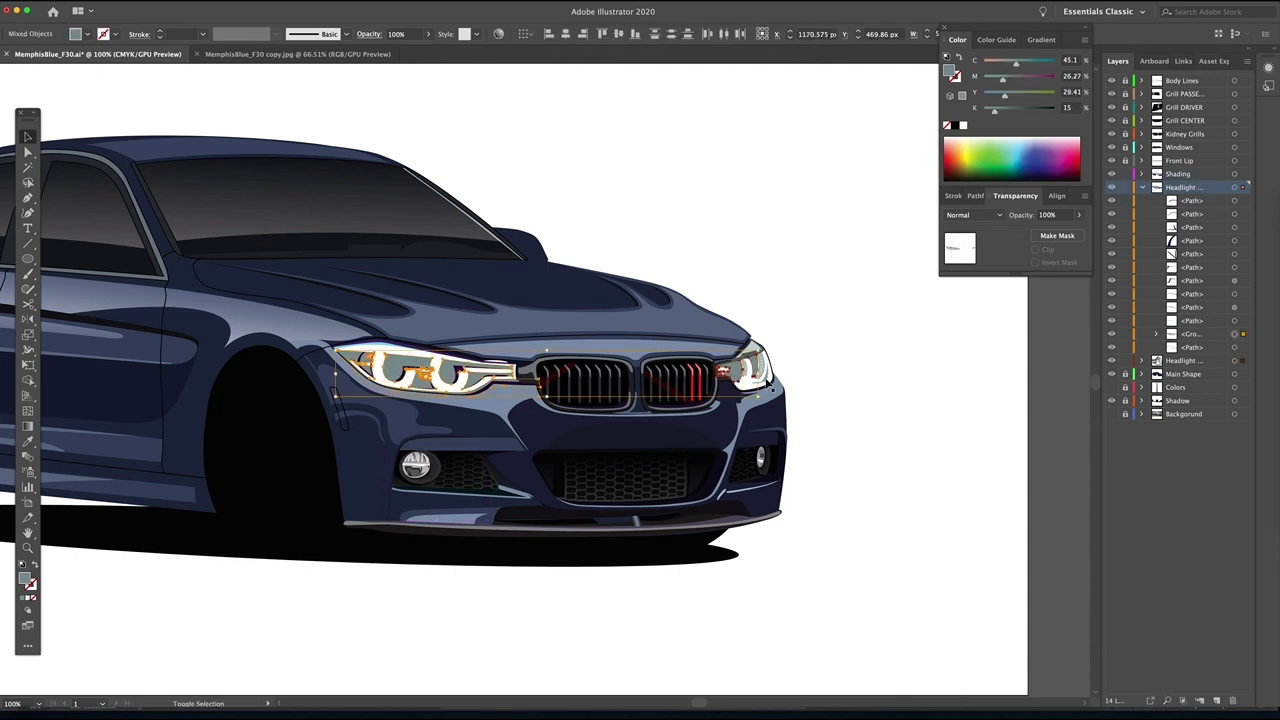
pyautogui.keyDown('shift'); pyautogui.click(767, 382); pyautogui.keyUp('shift')
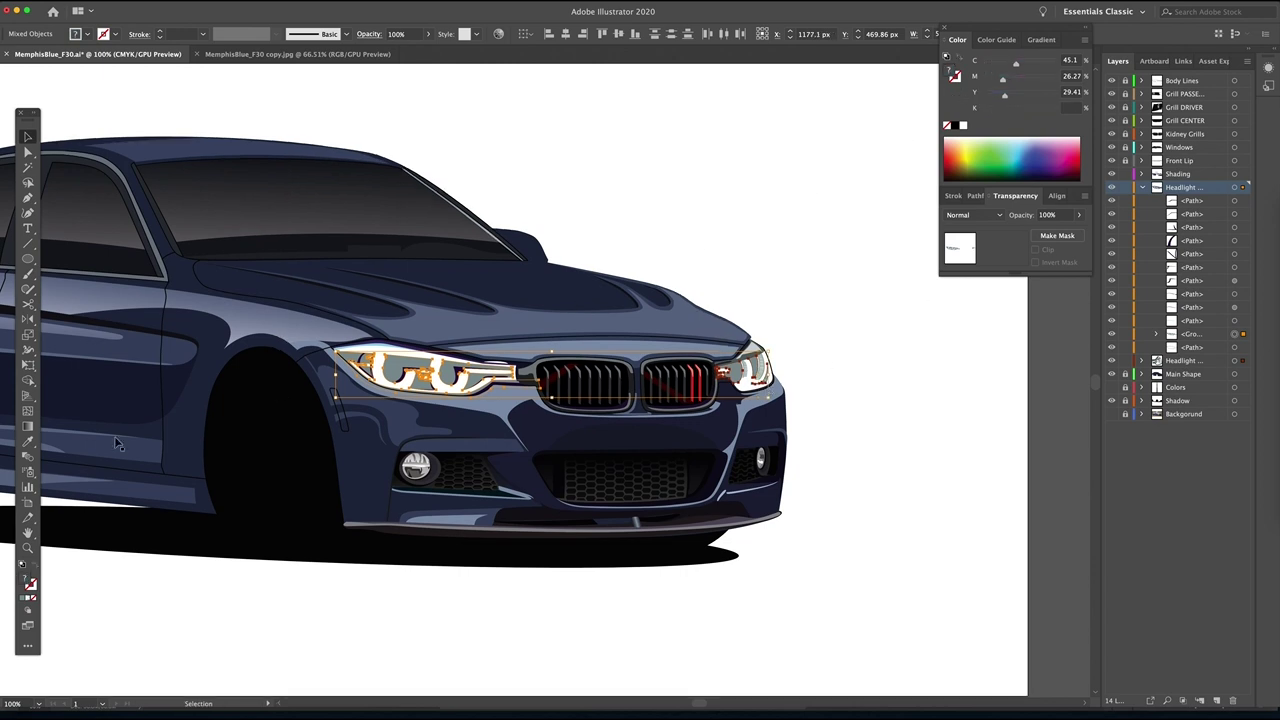
pyautogui.doubleClick(27, 581)
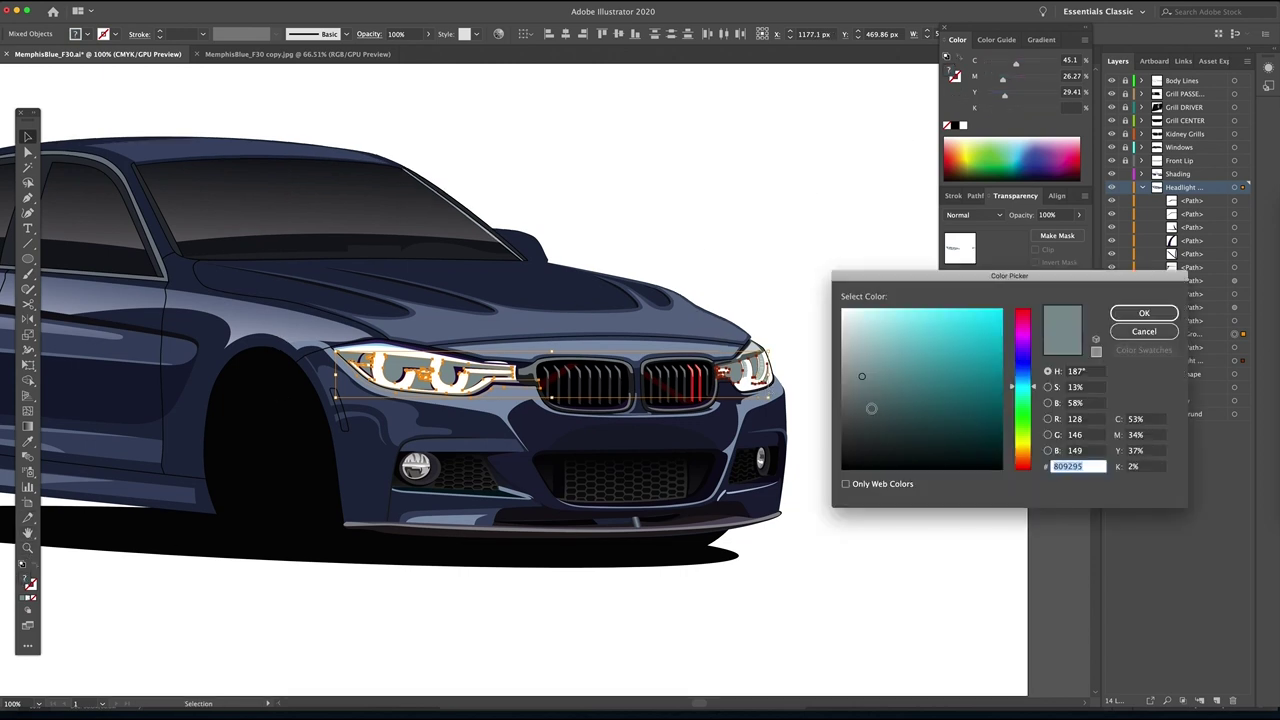
pyautogui.click(861, 397)
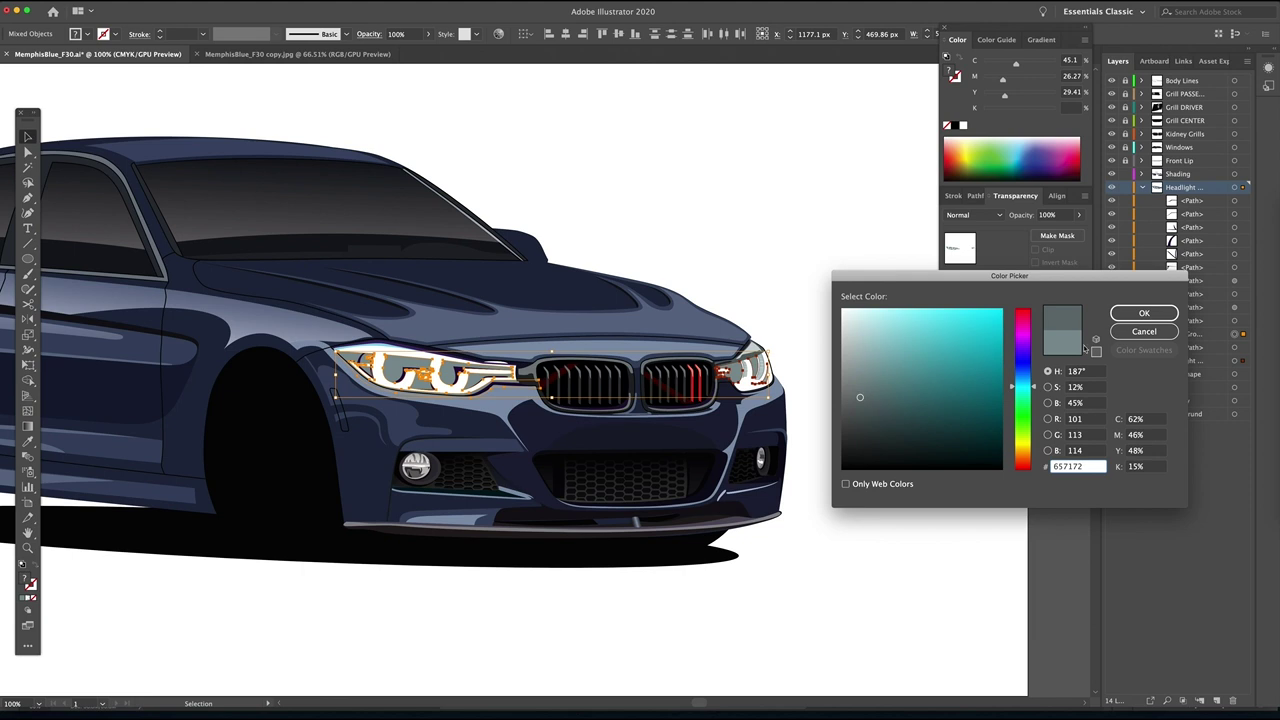
pyautogui.click(1133, 314)
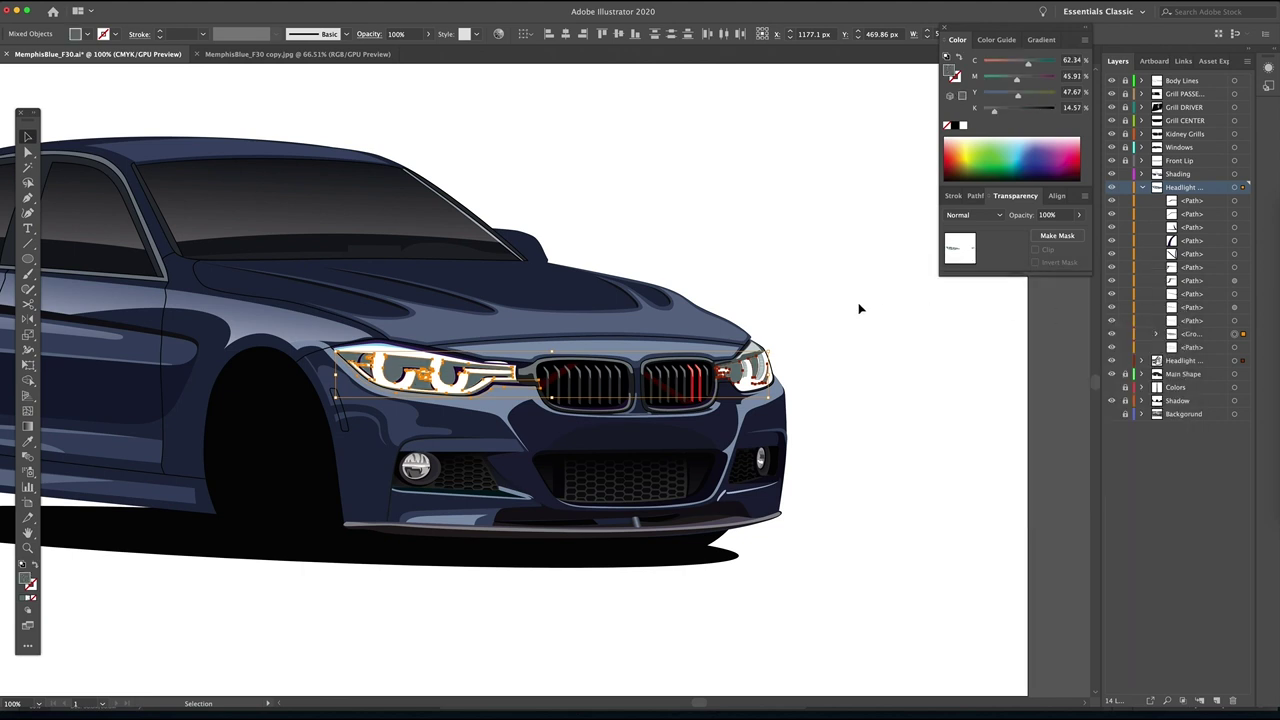
# Darken the fill of both headlights' interior shapes further to #485151, leaving nothing selected.
pyautogui.doubleClick(26, 580)
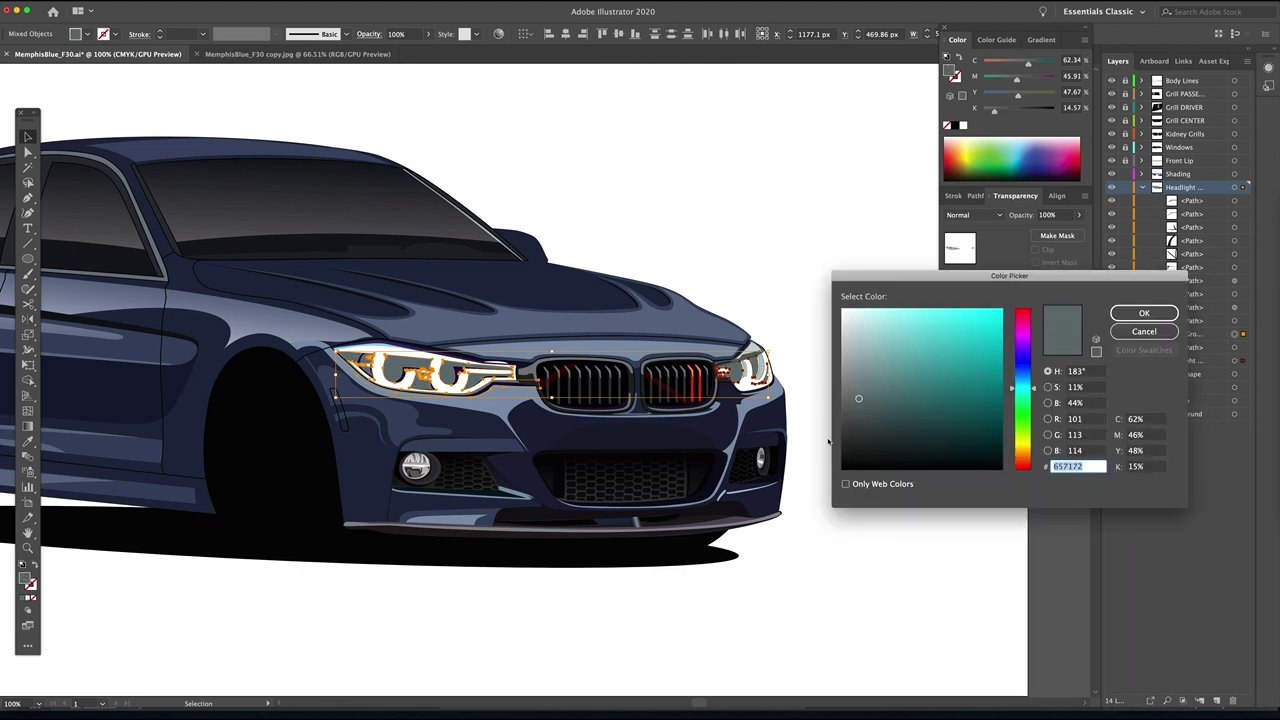
pyautogui.press('Return')
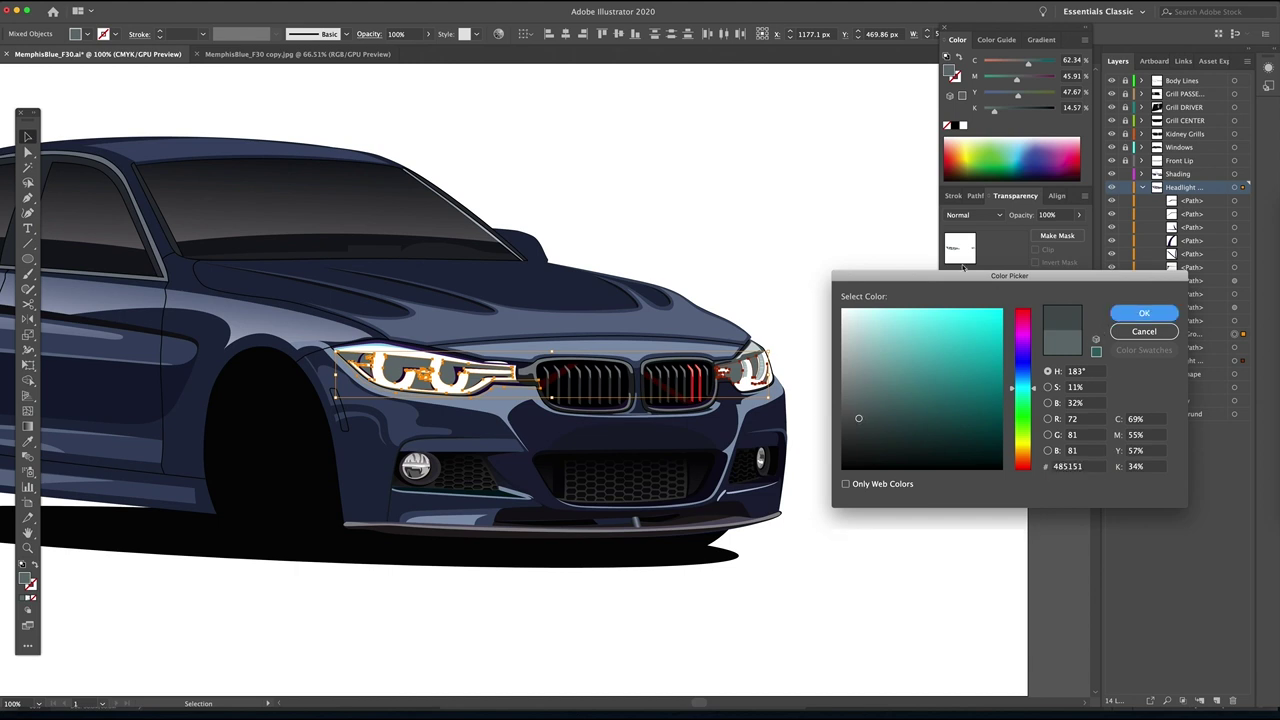
pyautogui.click(808, 210)
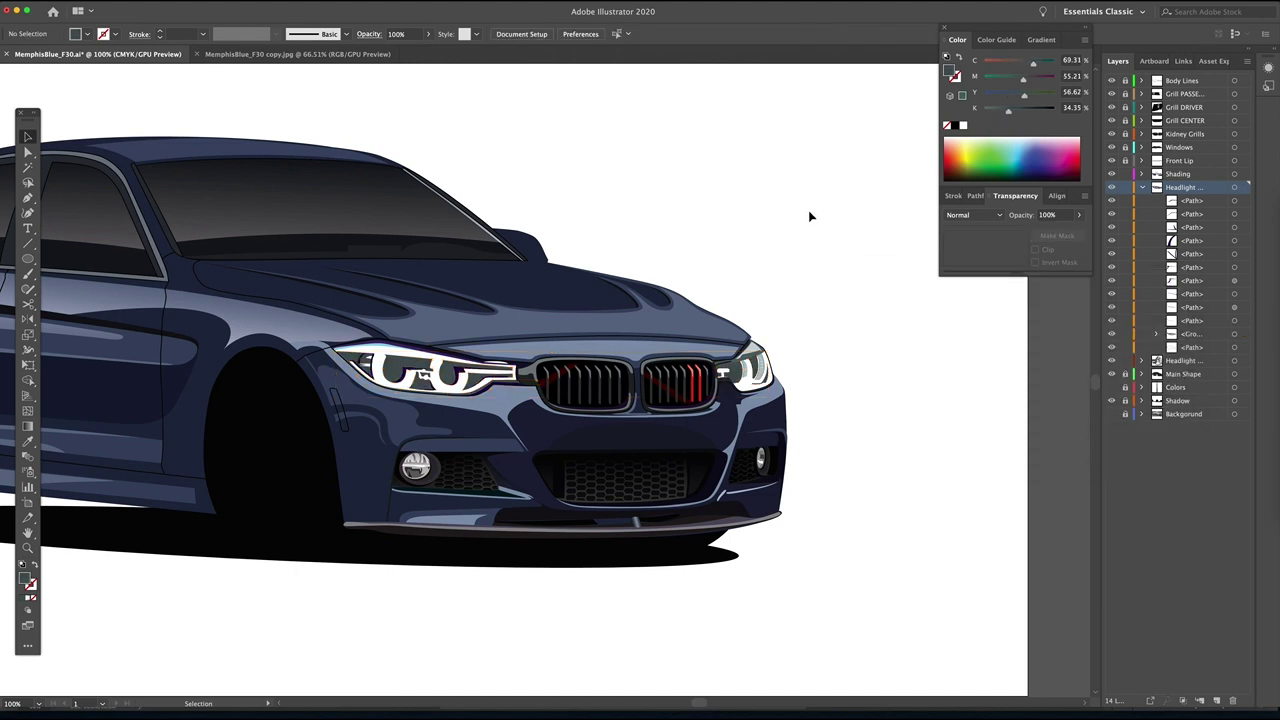
# On the driver headlight's layer, trace a closed glare shape covering the upper part of the headlight from the grille to the outer edge.
pyautogui.press('super+0')
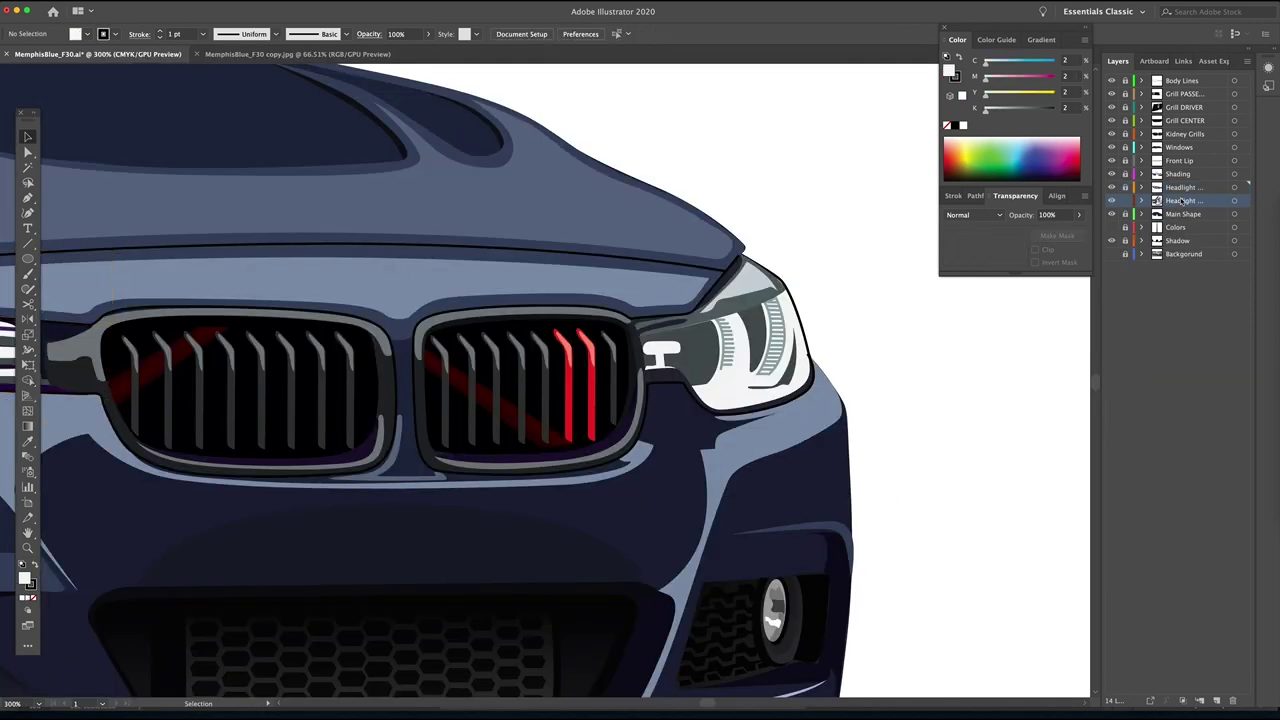
pyautogui.press('p')
pyautogui.click(632, 322)
pyautogui.click(673, 316)
pyautogui.click(705, 300)
pyautogui.click(739, 263)
pyautogui.click(779, 283)
pyautogui.moveTo(777, 276); pyautogui.dragTo(812, 348)
pyautogui.click(808, 348)
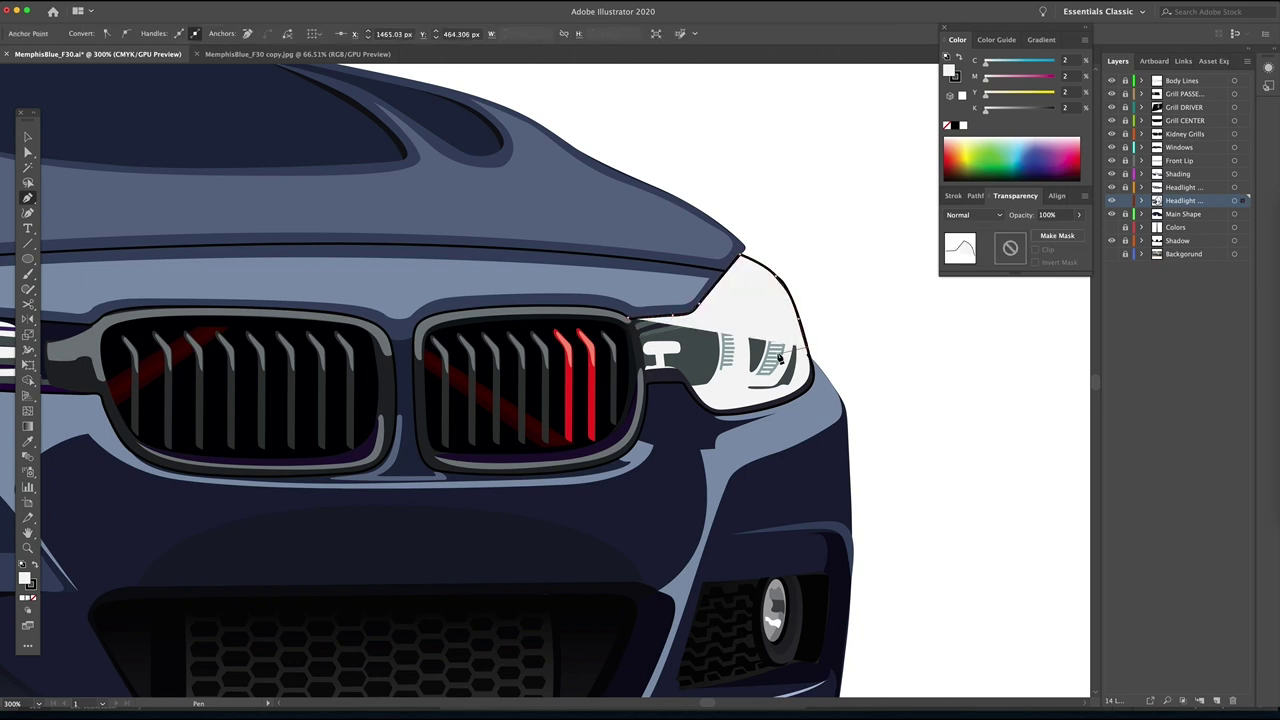
pyautogui.click(757, 361)
pyautogui.click(711, 371)
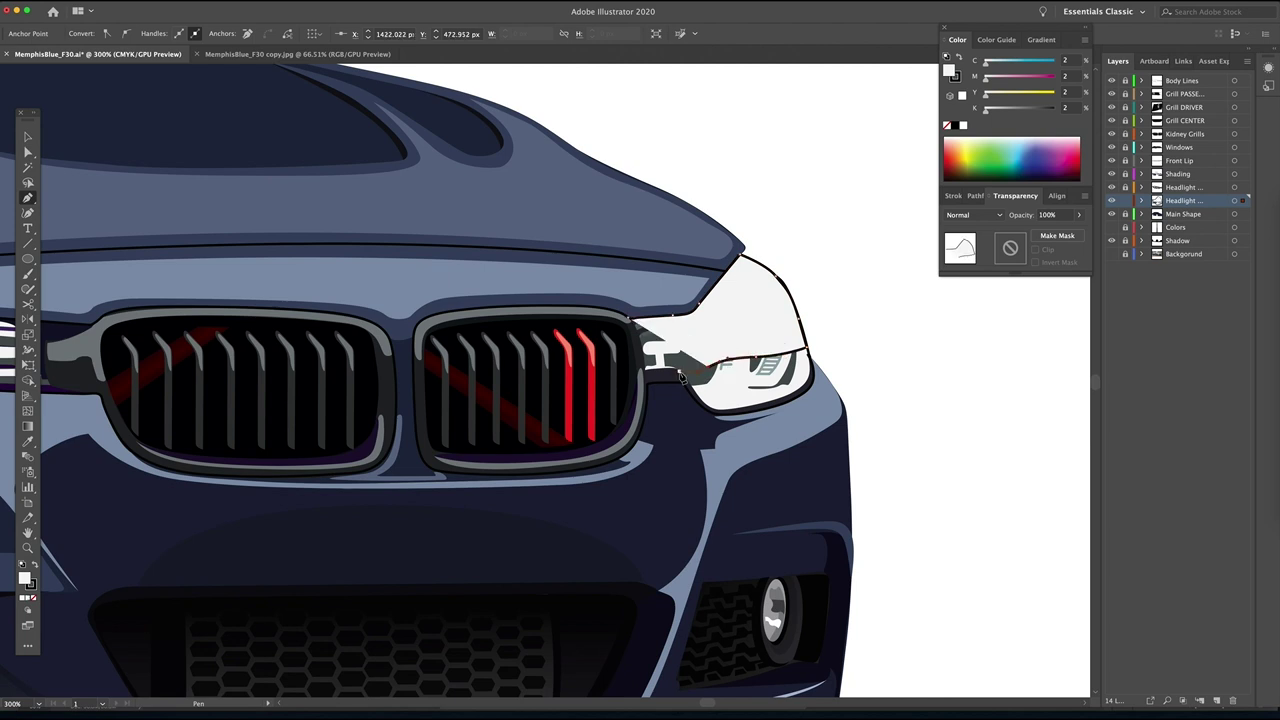
pyautogui.click(644, 380)
pyautogui.click(628, 319)
# Copy the passenger-side fog light's white gradient onto the driver headlight's glare shape.
pyautogui.moveTo(566, 378); pyautogui.dragTo(816, 242)
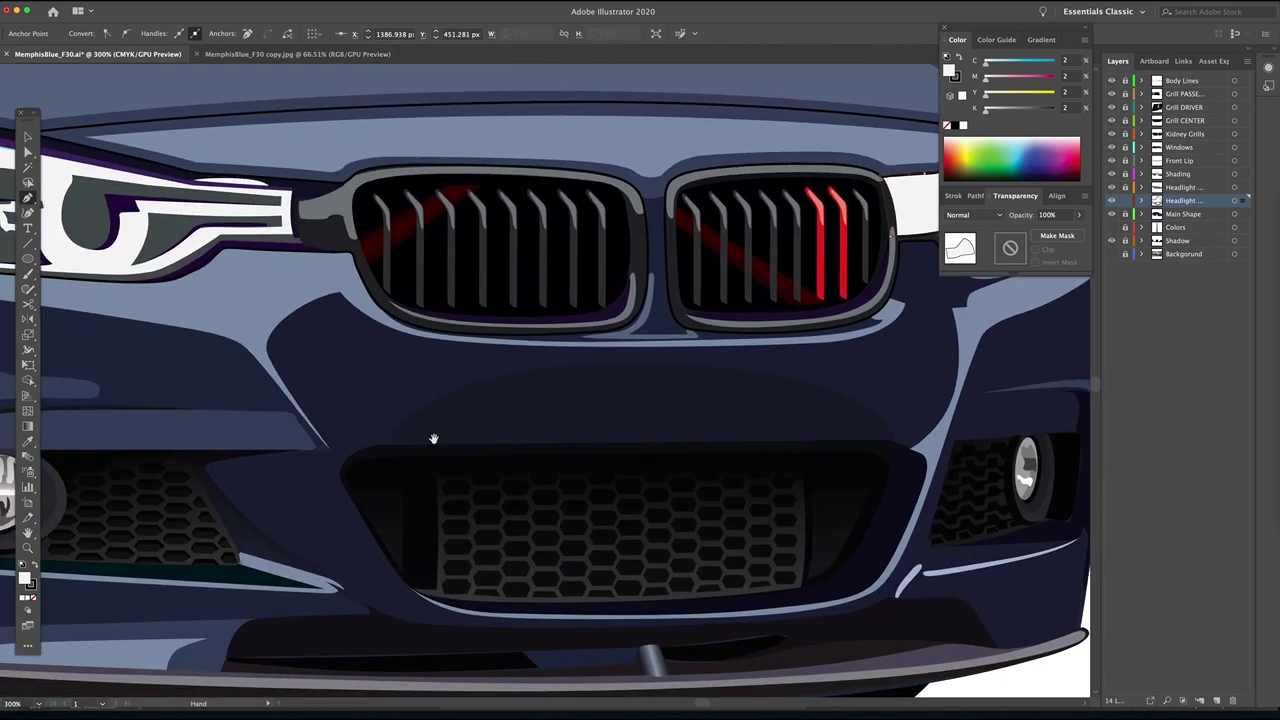
pyautogui.moveTo(481, 414); pyautogui.dragTo(614, 423)
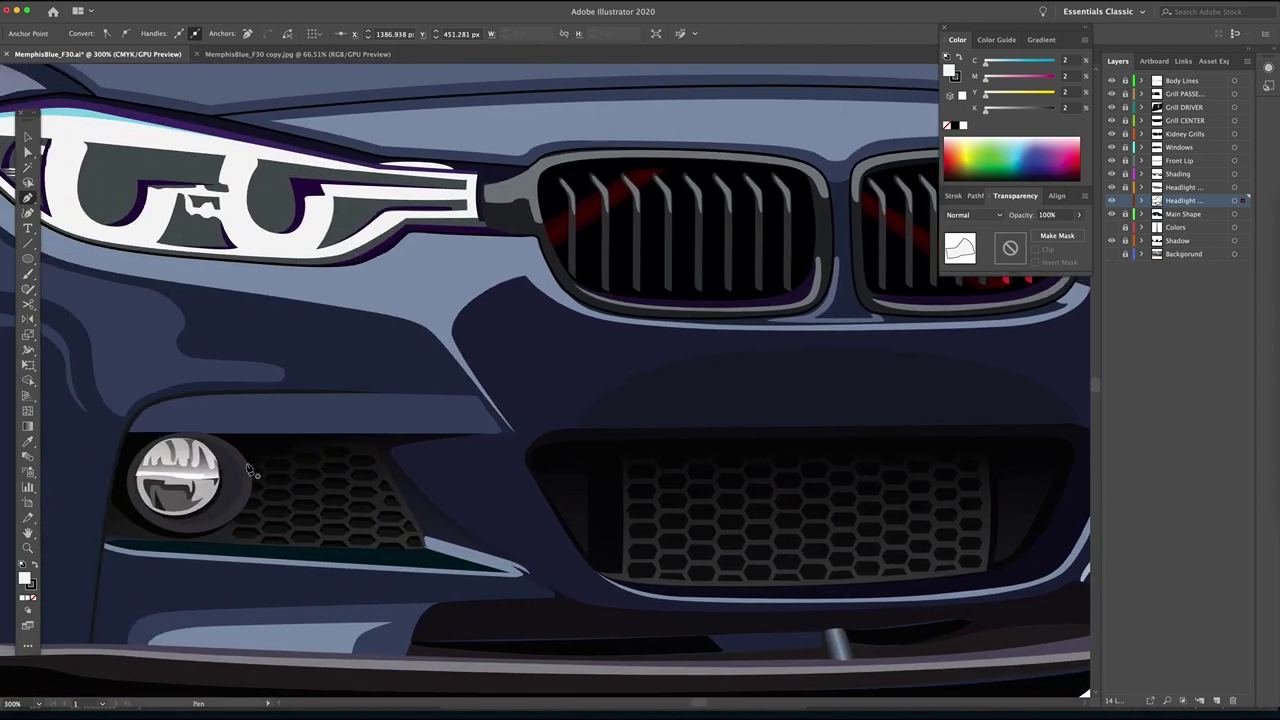
pyautogui.press('i')
pyautogui.click(210, 462)
pyautogui.hscroll(8, 606, 451)
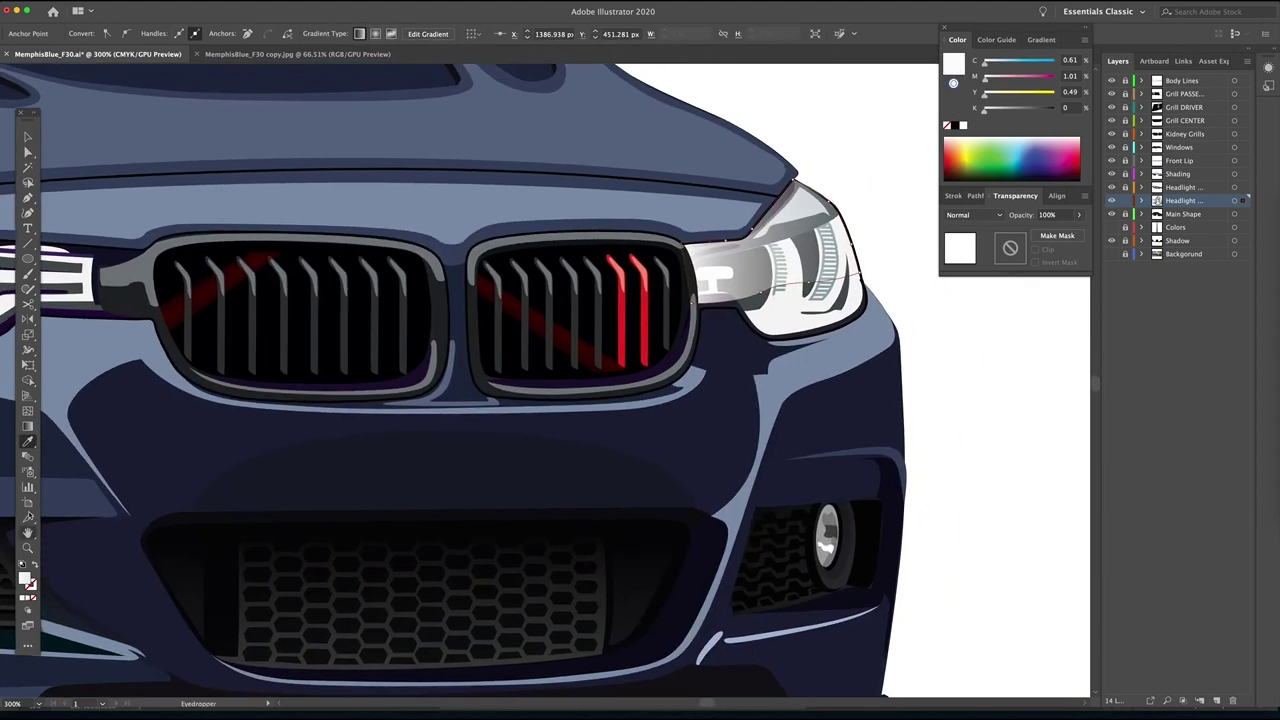
# Redirect the glare's gradient diagonally from its lower edge up toward the hood and set the shape's opacity to 80%.
pyautogui.click(27, 425)
pyautogui.moveTo(785, 271); pyautogui.dragTo(780, 222)
pyautogui.moveTo(785, 294)
pyautogui.mouseDown()
pyautogui.moveTo(777, 221)
pyautogui.moveTo(736, 182)
pyautogui.mouseUp()
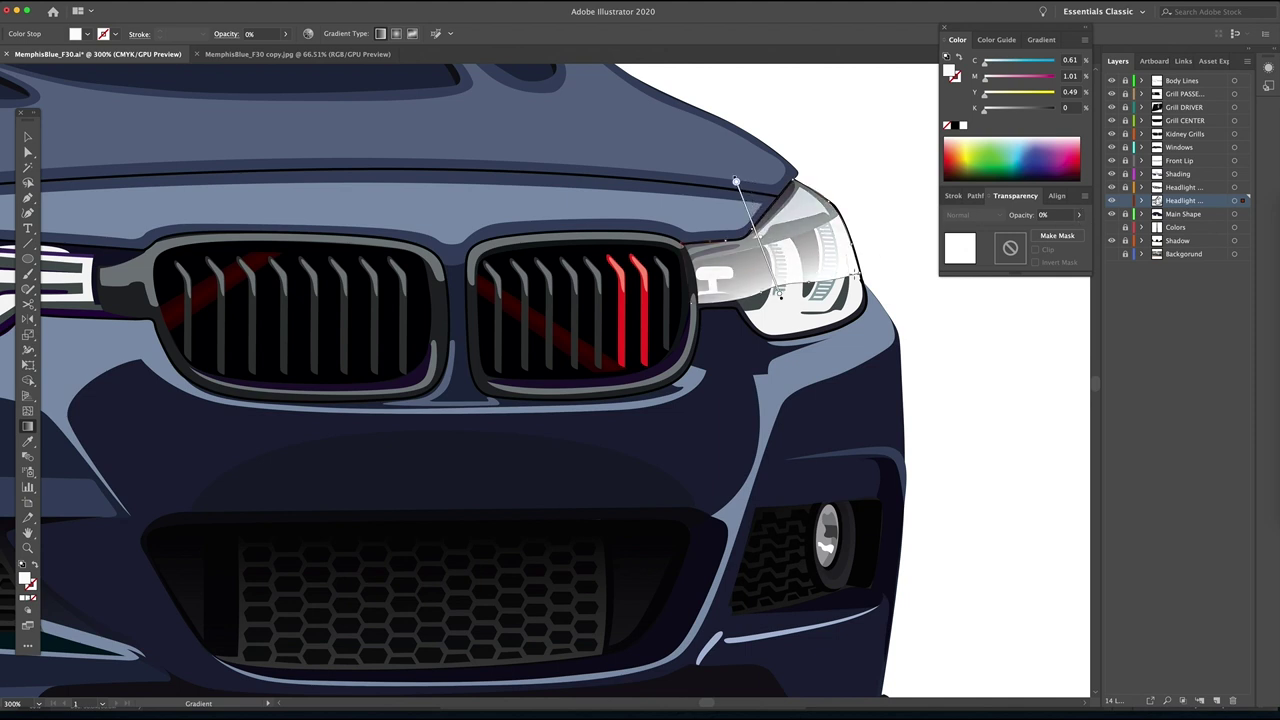
pyautogui.press('v')
pyautogui.click(1023, 216)
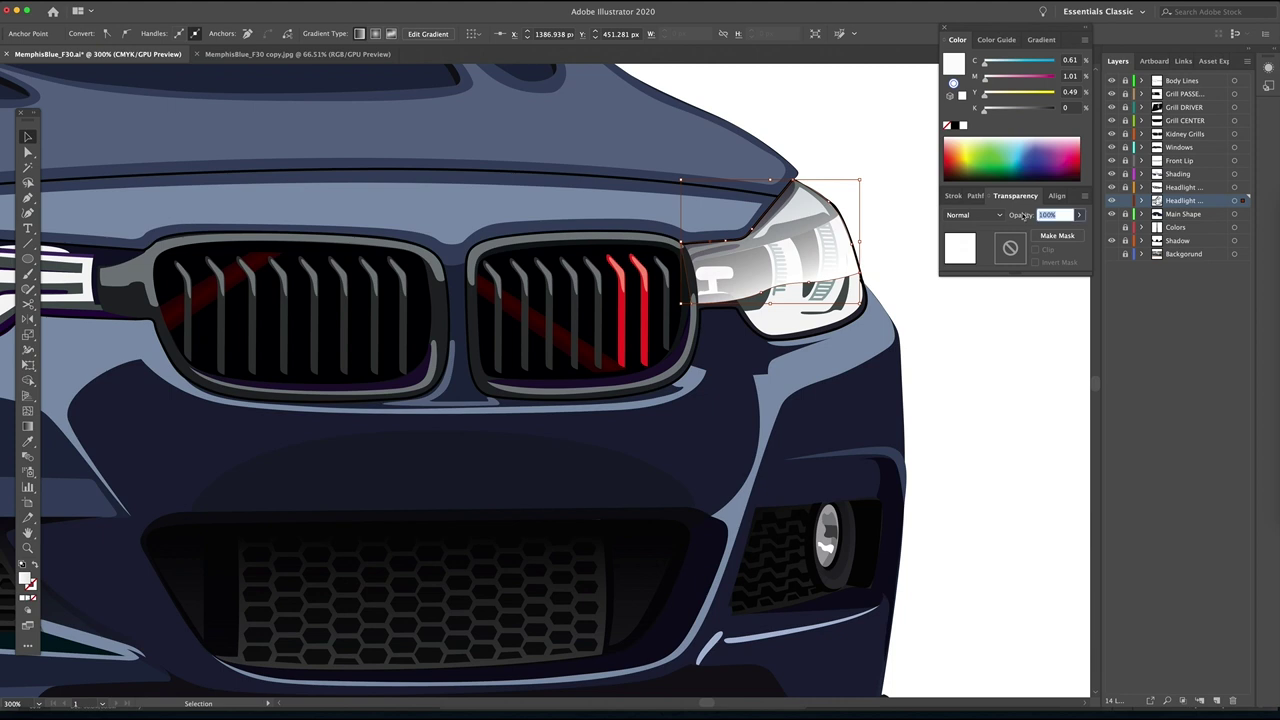
pyautogui.write('80')
pyautogui.press('Return')
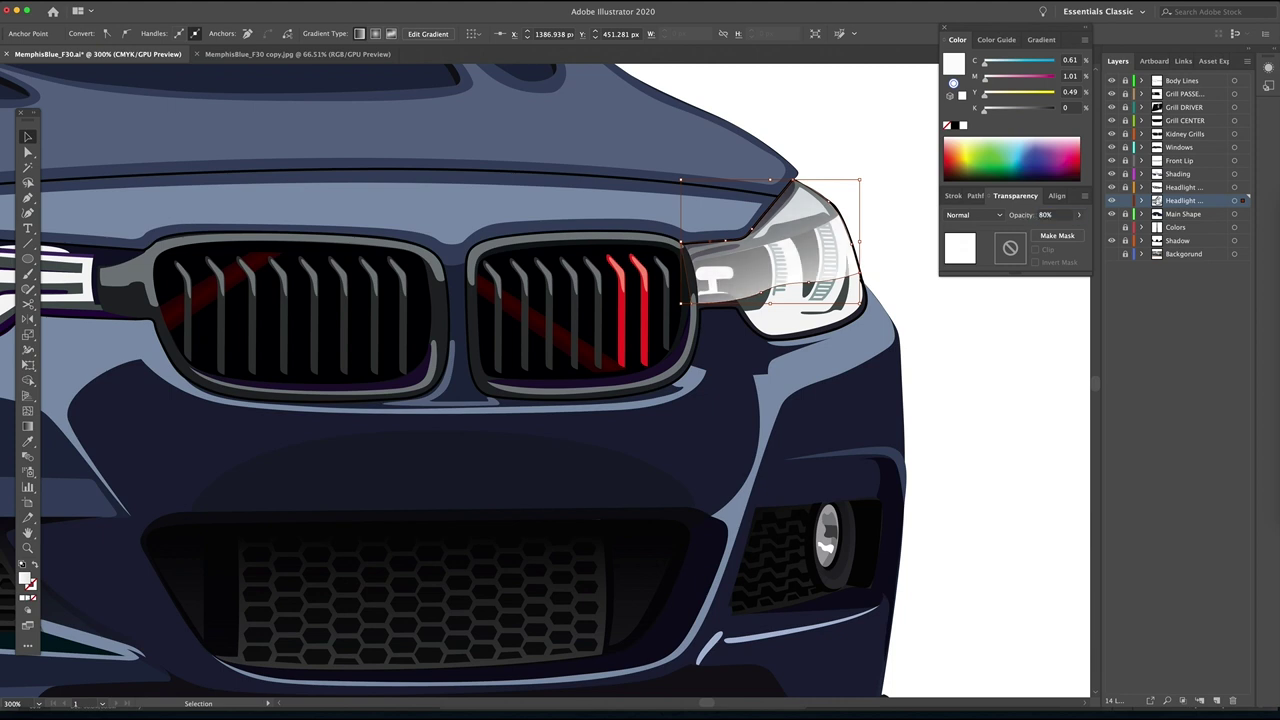
pyautogui.click(984, 322)
# Reveal the photo under the passenger headlight and trace a closed glare shape over its upper half, extending to the grille.
pyautogui.press('space')
pyautogui.moveTo(588, 397); pyautogui.dragTo(1010, 412)
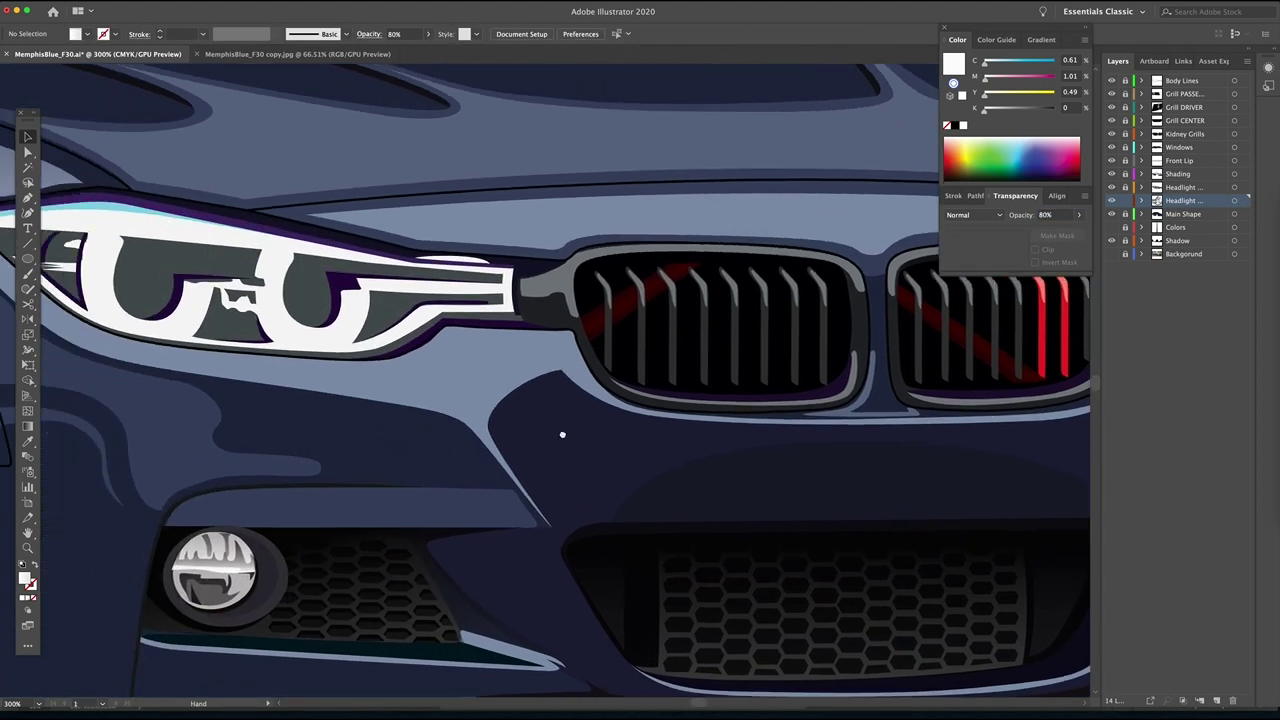
pyautogui.moveTo(560, 434); pyautogui.dragTo(775, 507)
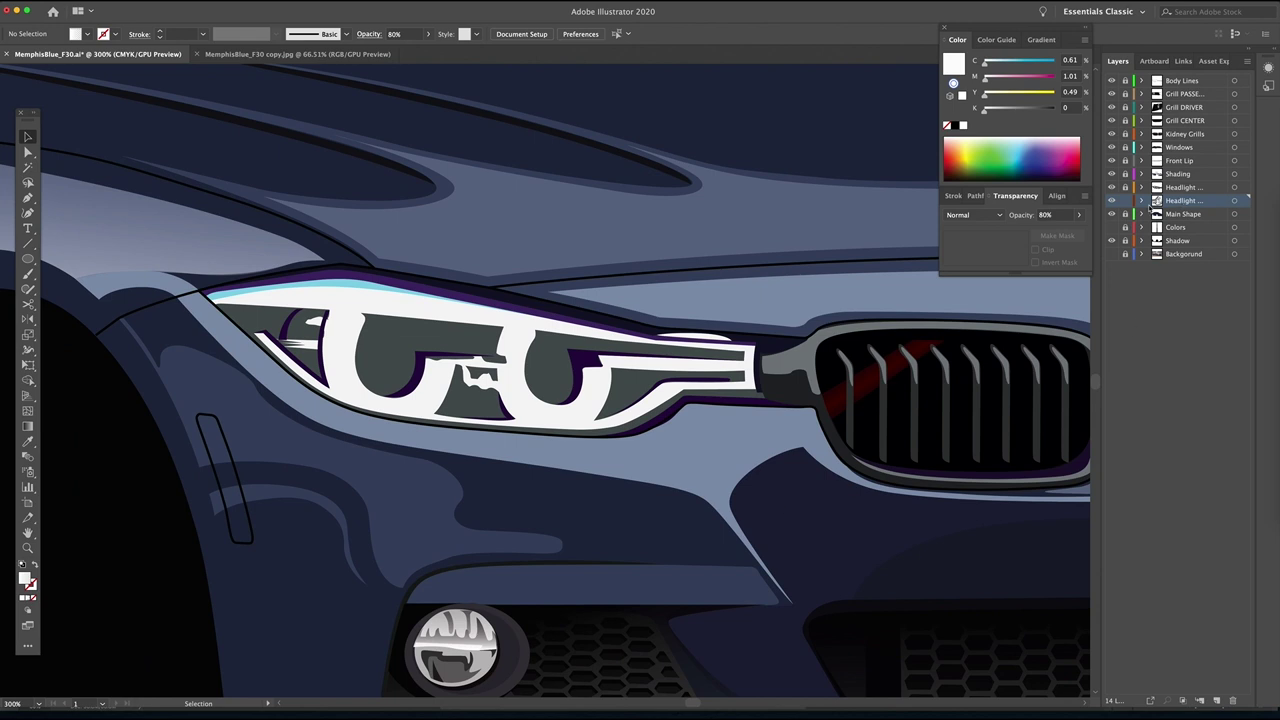
pyautogui.click(1143, 187)
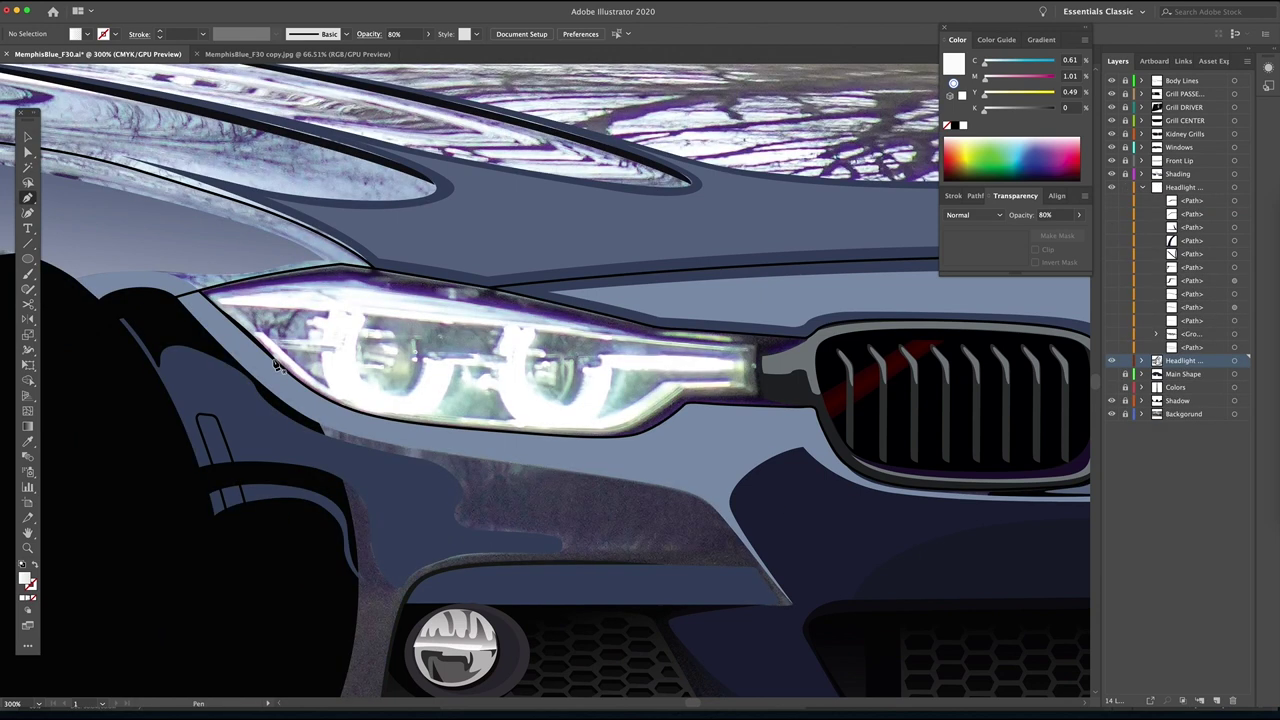
pyautogui.click(273, 358)
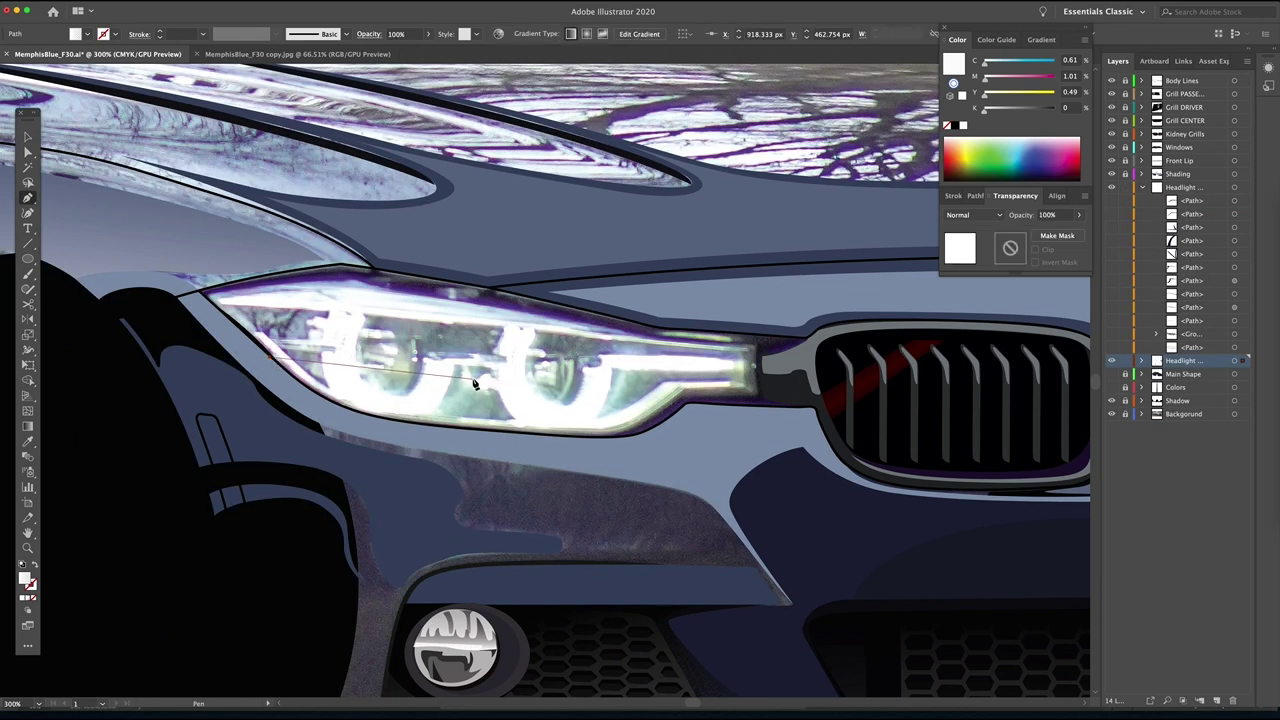
pyautogui.click(596, 385)
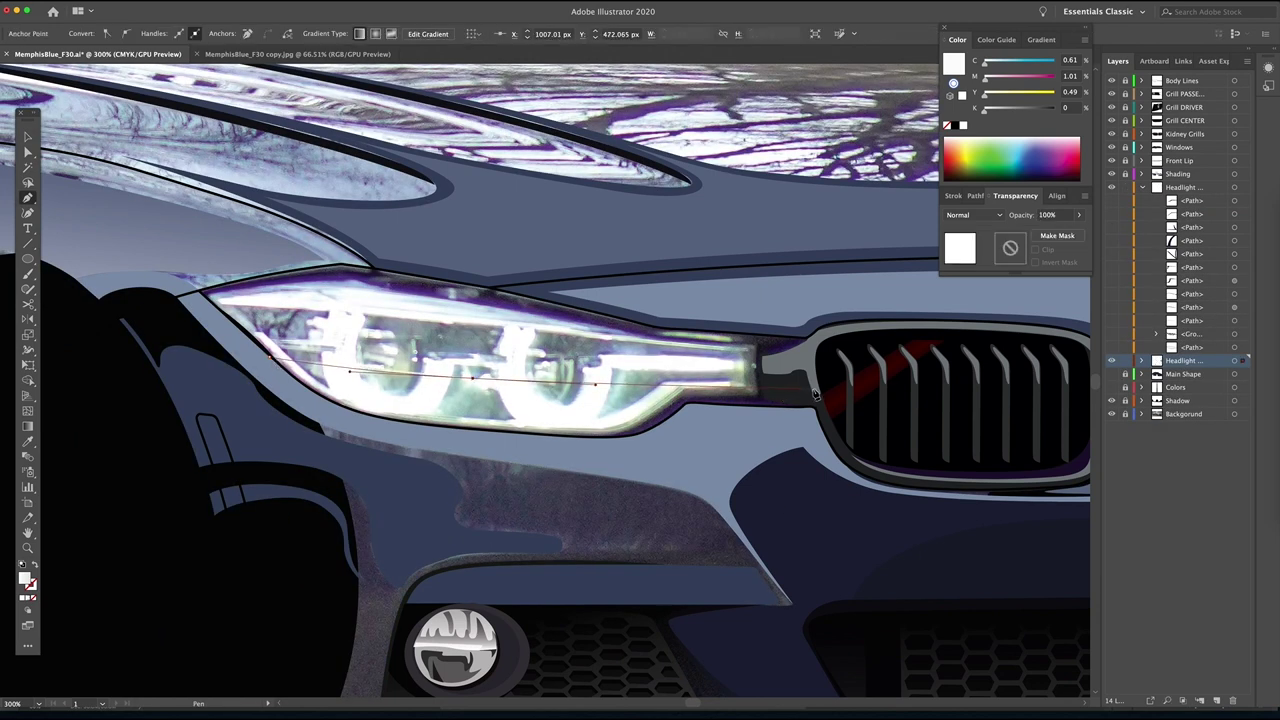
pyautogui.click(828, 393)
pyautogui.click(809, 339)
pyautogui.moveTo(659, 328); pyautogui.dragTo(620, 319)
pyautogui.moveTo(341, 268); pyautogui.dragTo(197, 248)
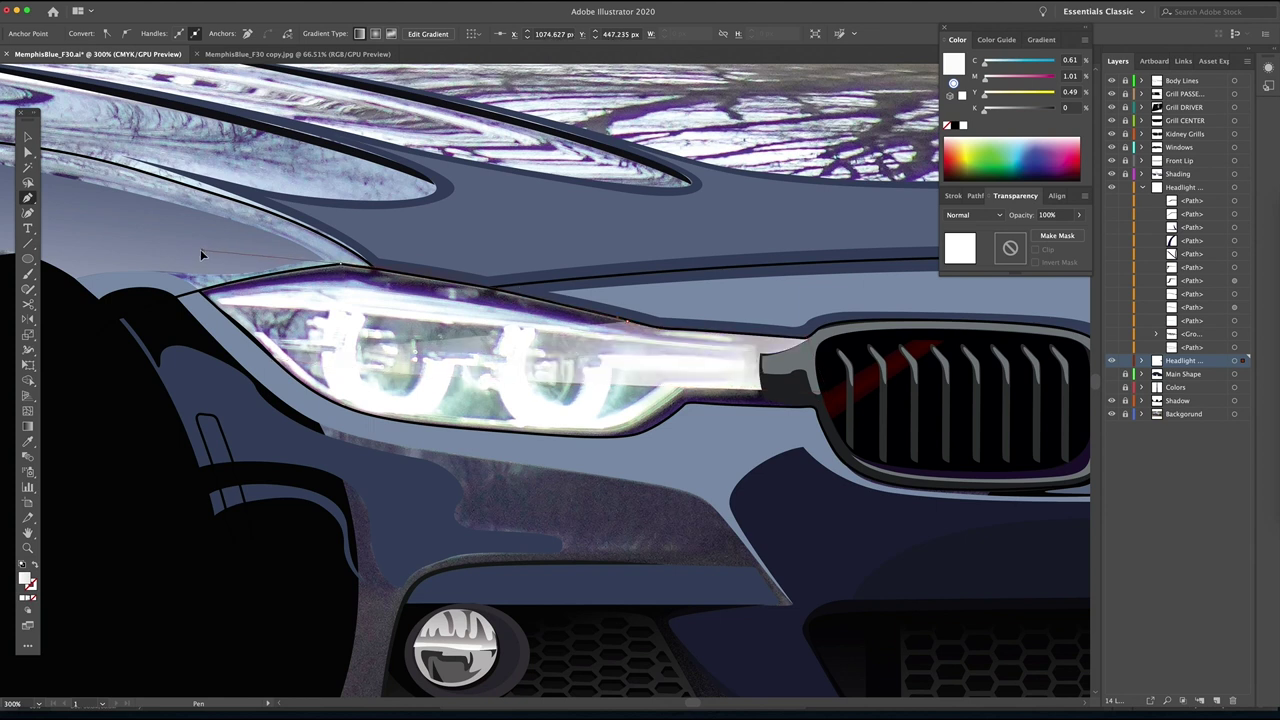
pyautogui.click(203, 292)
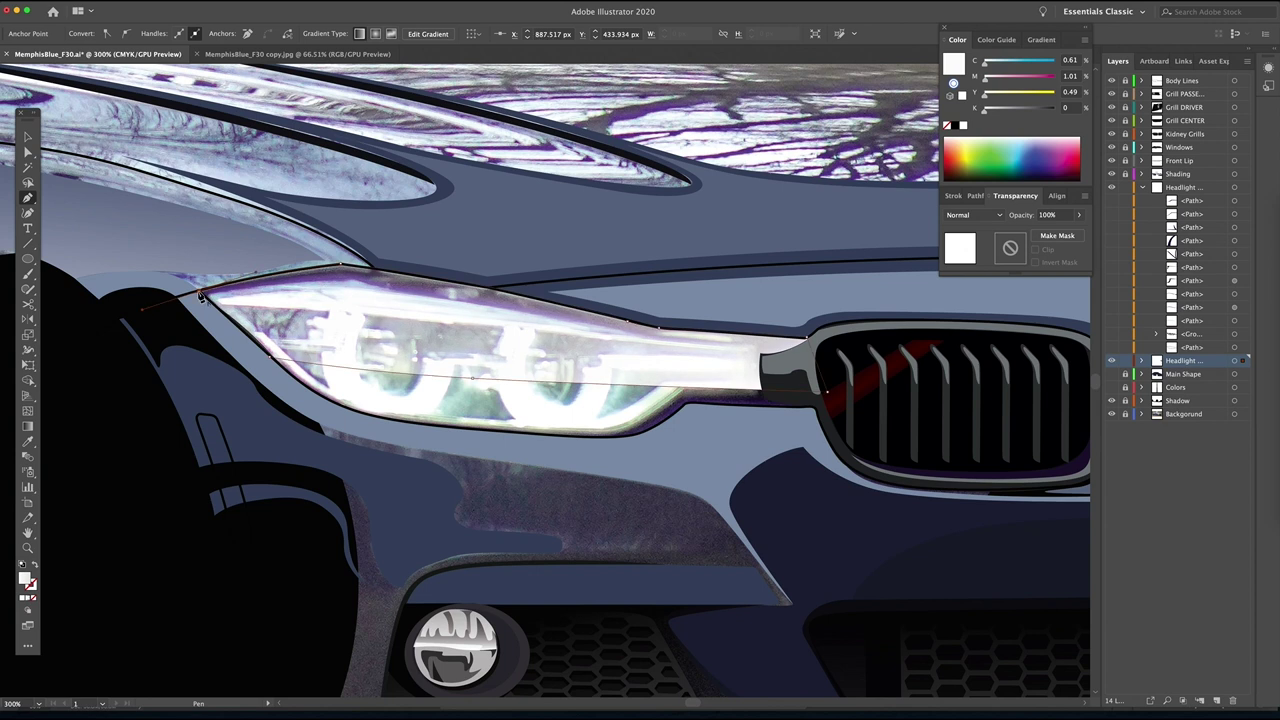
pyautogui.click(280, 366)
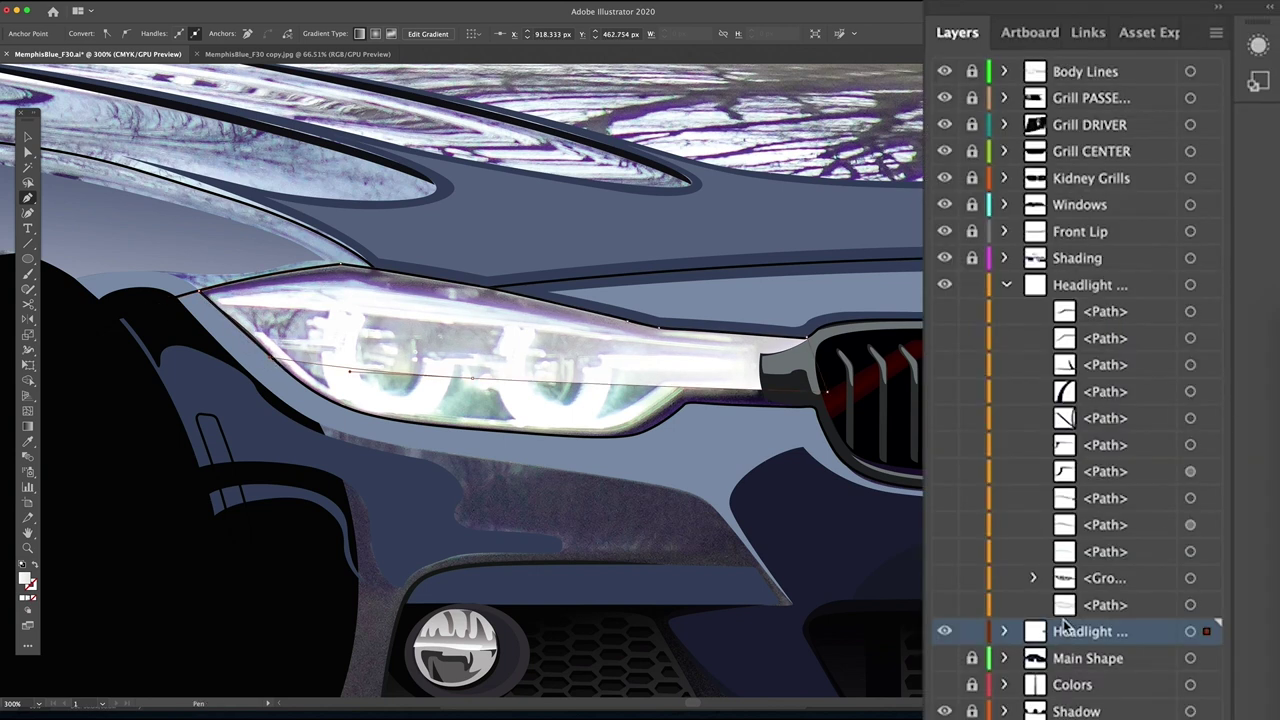
# Move the new glare path to the top of the passenger headlight's layer, show Main Shape and hide the background photo.
pyautogui.click(1005, 633)
pyautogui.click(1100, 660)
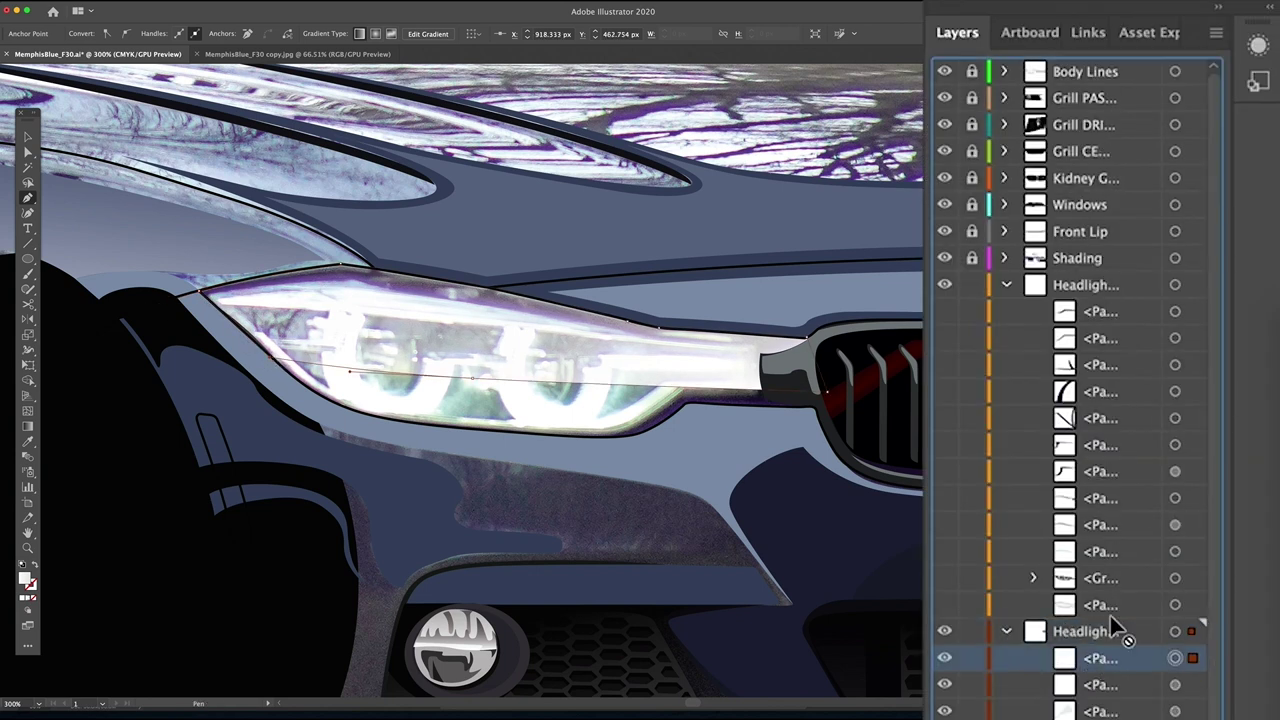
pyautogui.moveTo(1091, 314); pyautogui.dragTo(1091, 302)
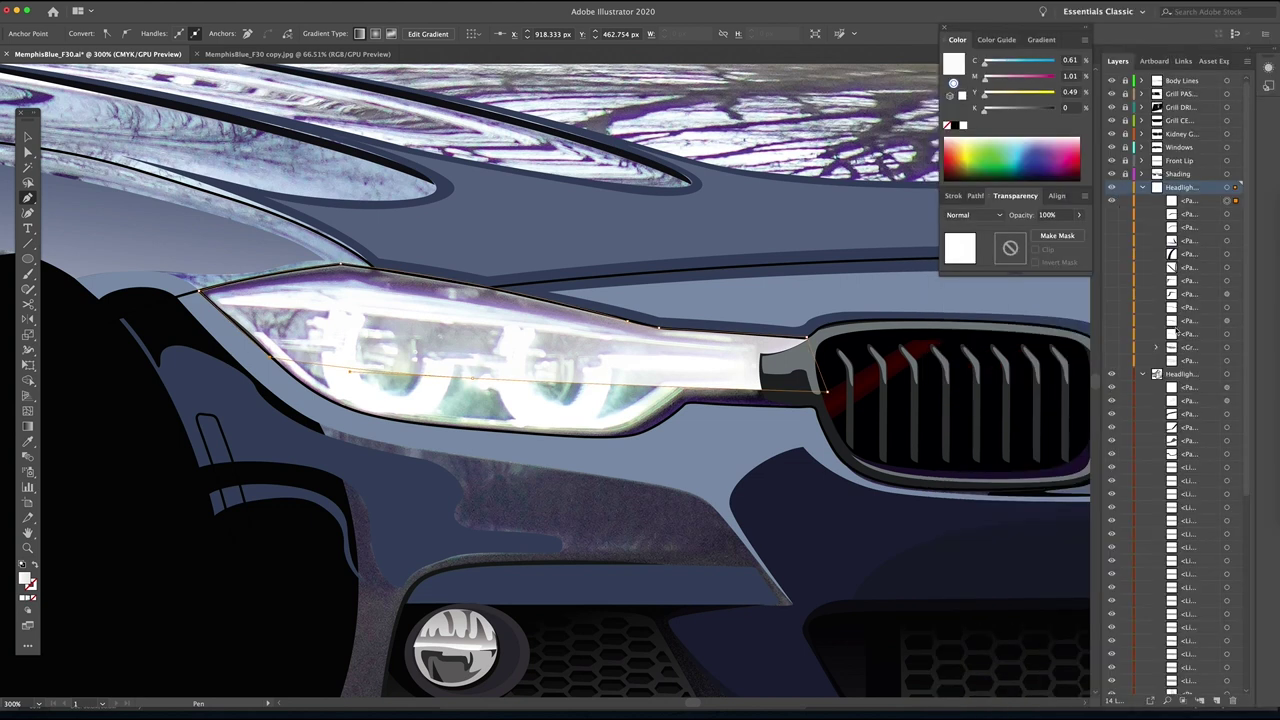
pyautogui.click(1143, 375)
pyautogui.click(1112, 388)
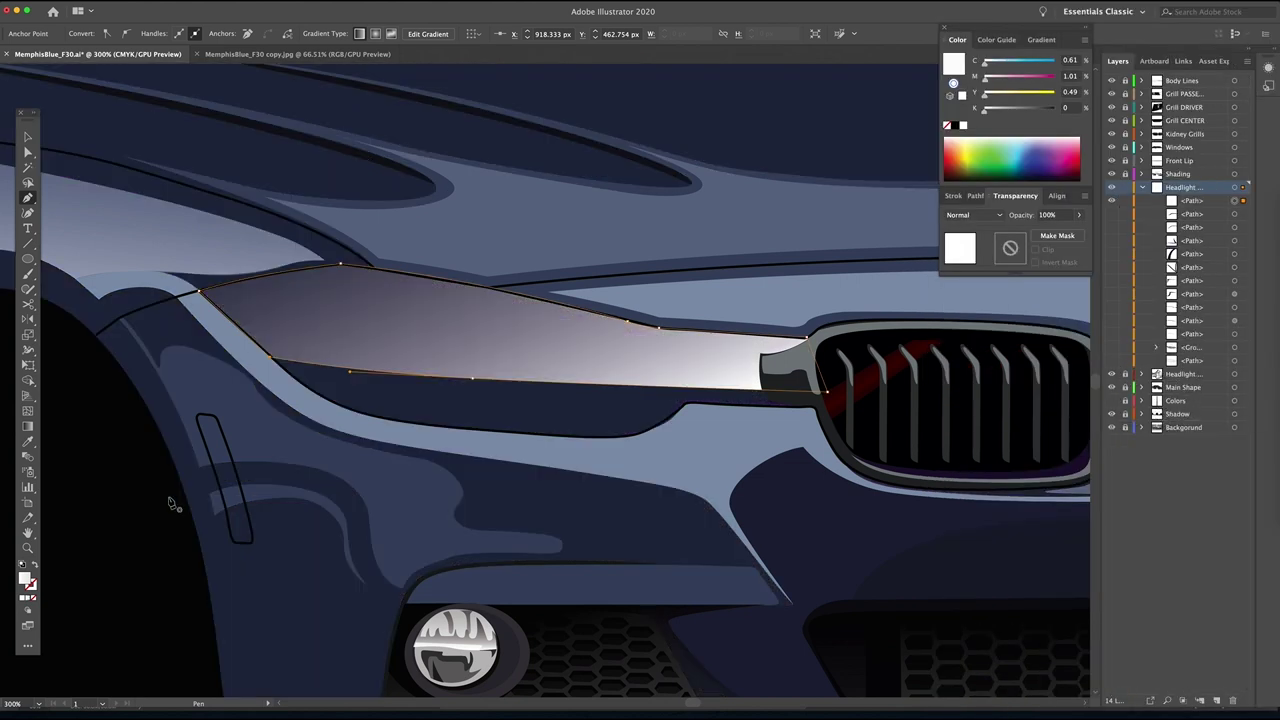
# Redirect the passenger glare's gradient to fade from its lower edge upward, and show the headlight's other paths again.
pyautogui.click(28, 428)
pyautogui.moveTo(507, 395); pyautogui.dragTo(518, 300)
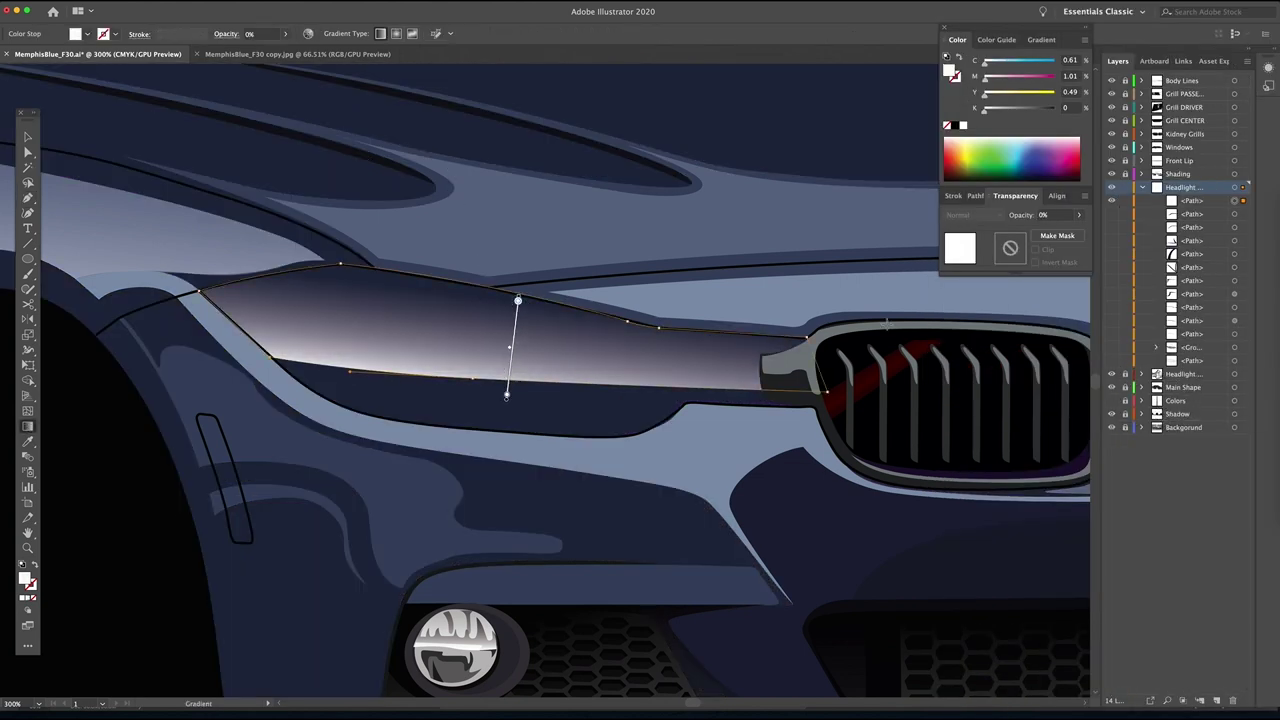
pyautogui.click(1111, 373)
pyautogui.click(1143, 187)
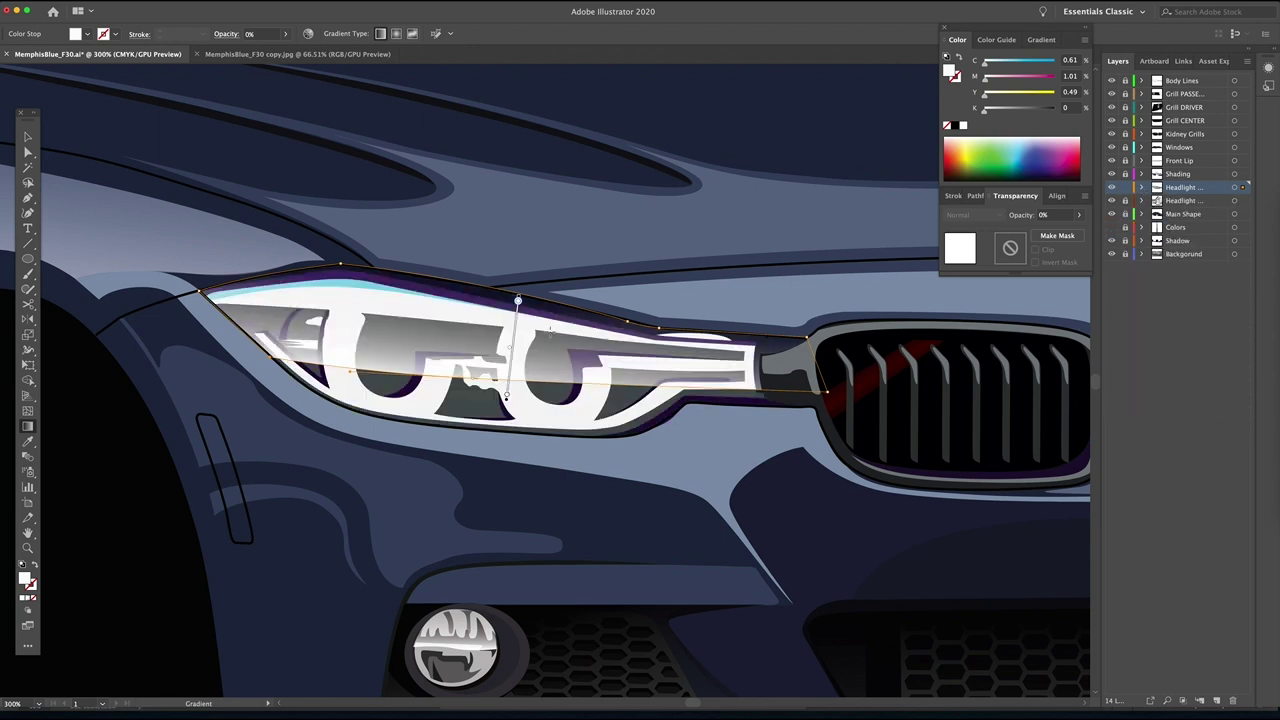
# Lower the bottom edge of the passenger headlight's glare shape by shifting its two lower corner anchors slightly downward.
pyautogui.press('a')
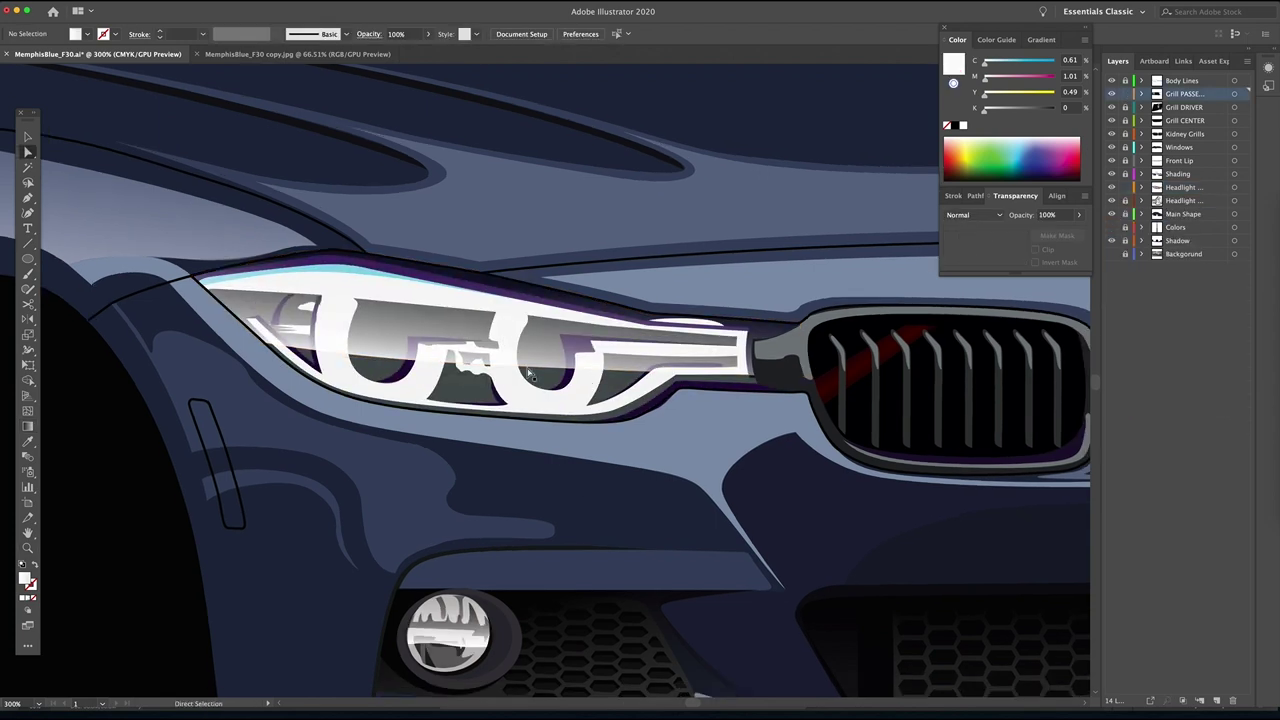
pyautogui.click(467, 370)
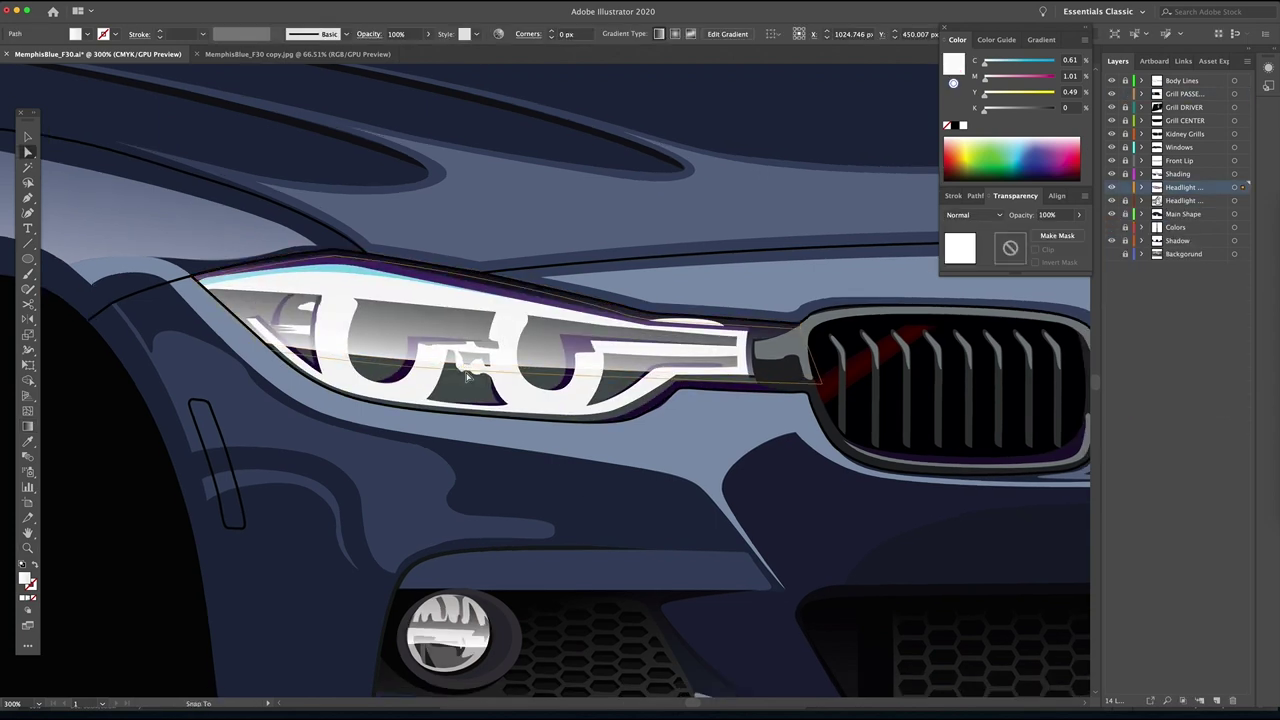
pyautogui.click(466, 375)
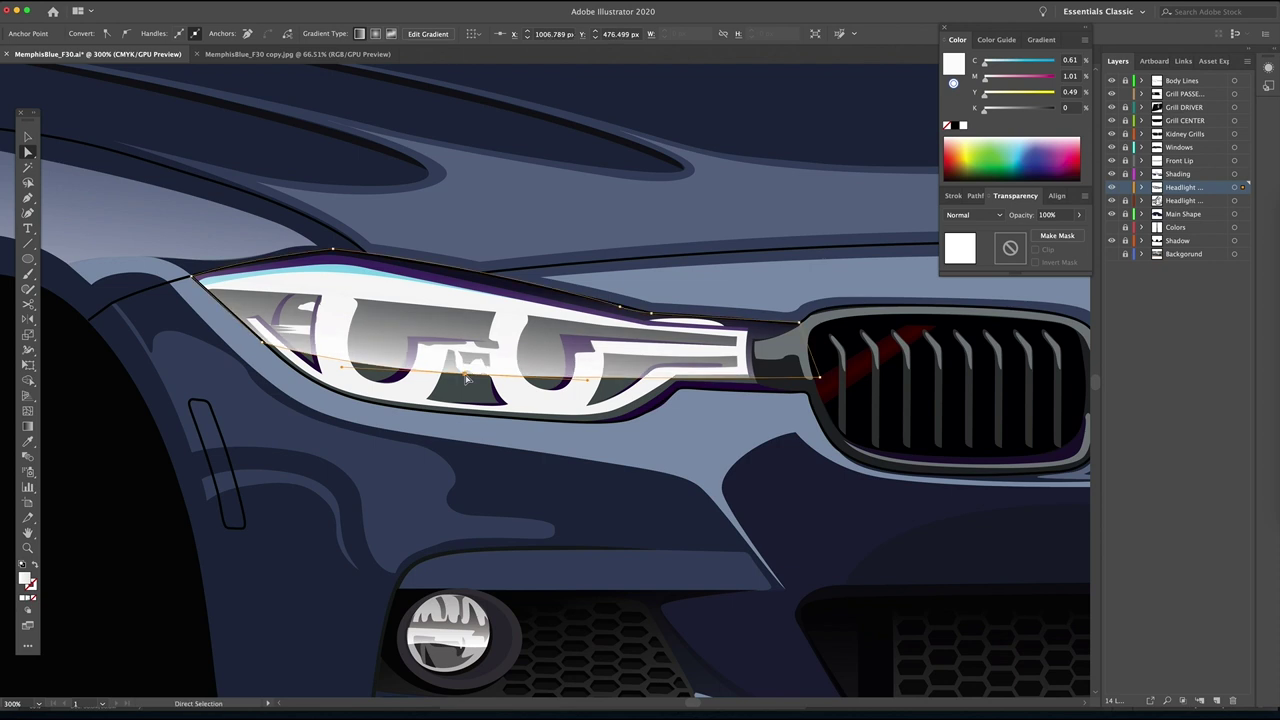
pyautogui.moveTo(262, 343); pyautogui.dragTo(277, 355)
pyautogui.click(820, 384)
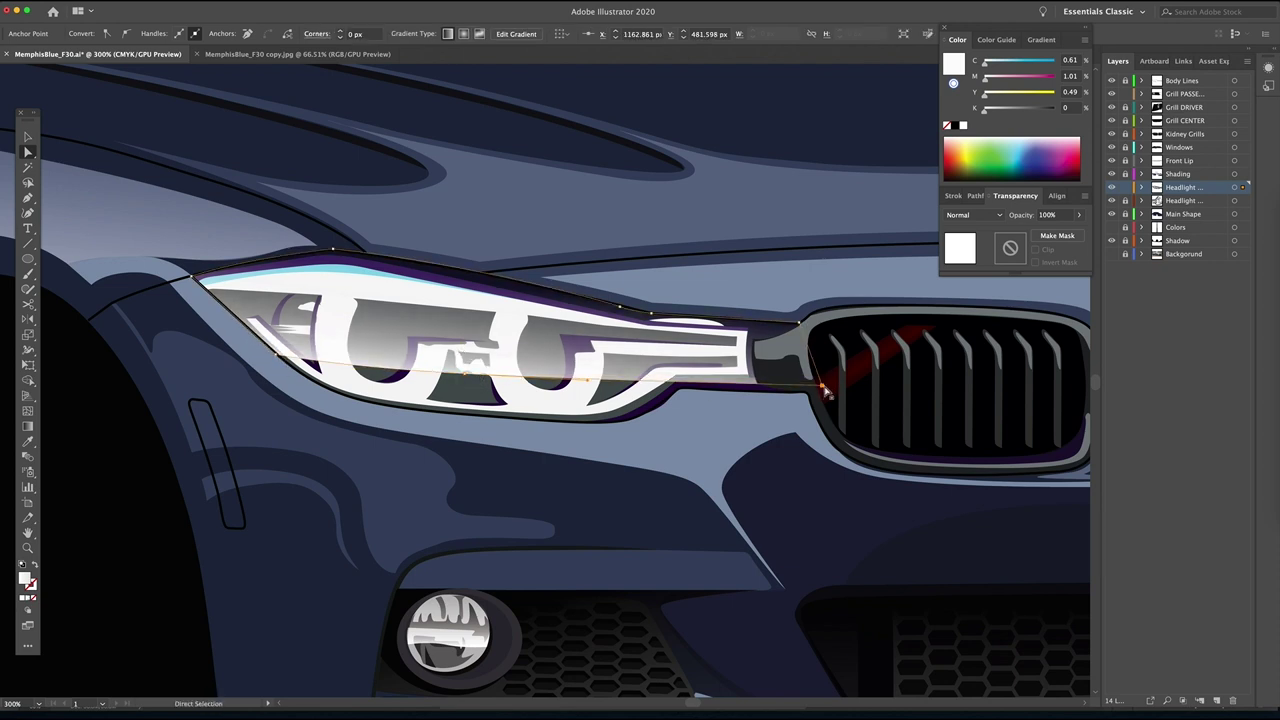
# Redirect the passenger glare's gradient from its lower edge up onto the hood and set the shape's opacity to 90%.
pyautogui.press('g')
pyautogui.moveTo(480, 383); pyautogui.dragTo(493, 212)
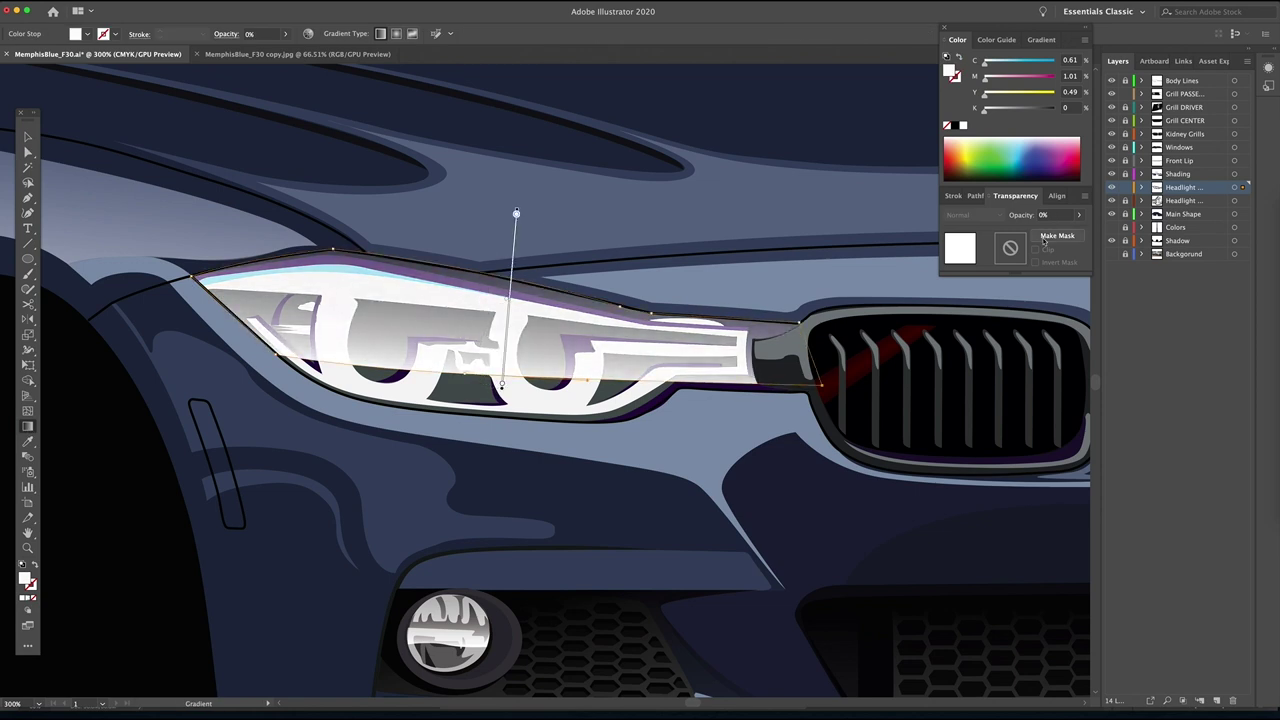
pyautogui.press('v')
pyautogui.click(1050, 216)
pyautogui.write('90')
pyautogui.press('Return')
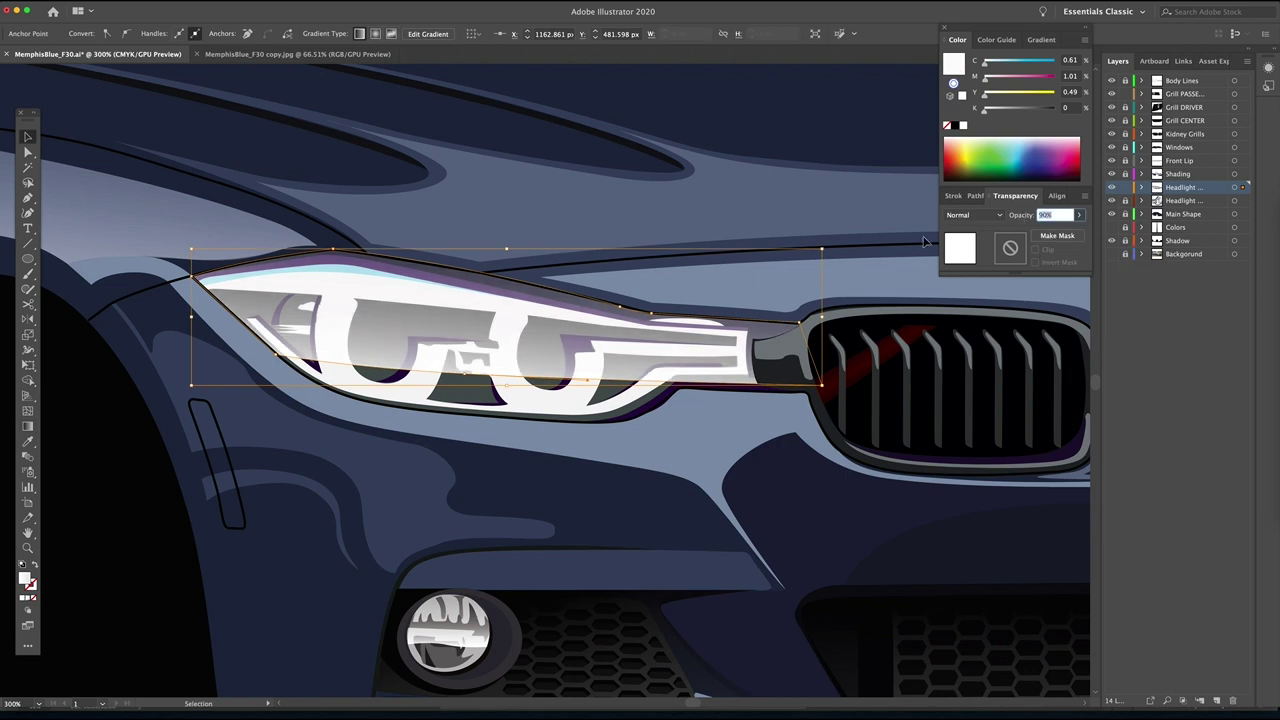
# Deselect the glare and examine the whole car illustration, including both finished headlights, in an uncluttered view.
pyautogui.press('super+0')
pyautogui.click(971, 315)
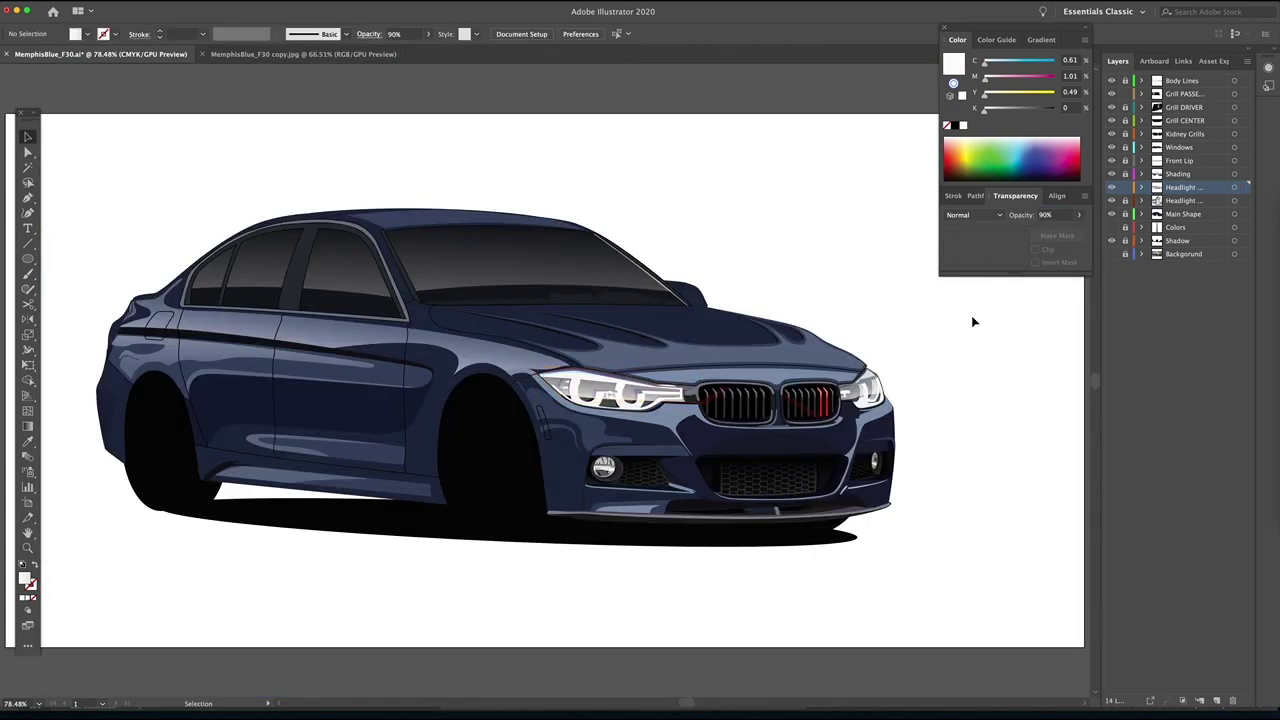
pyautogui.press('Tab')
pyautogui.press('a')
pyautogui.press('super+0')
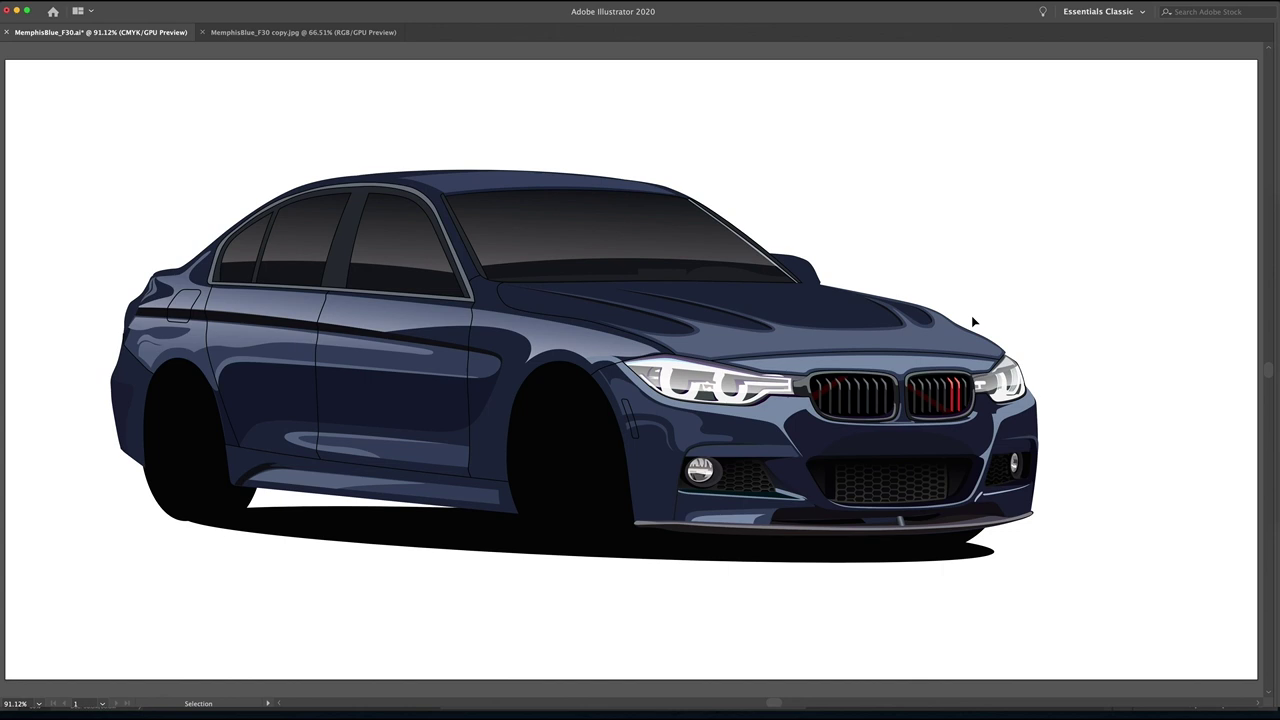
pyautogui.press('z')
pyautogui.moveTo(632, 422); pyautogui.dragTo(670, 430)
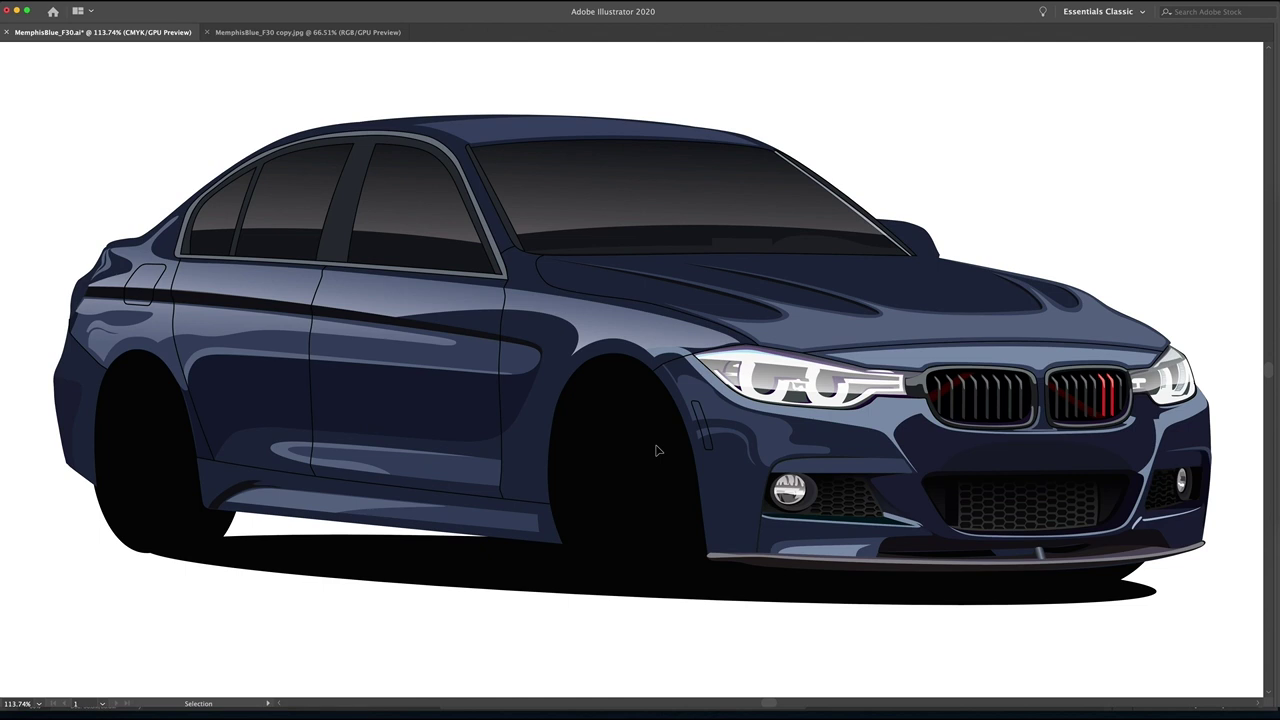
pyautogui.press('a')
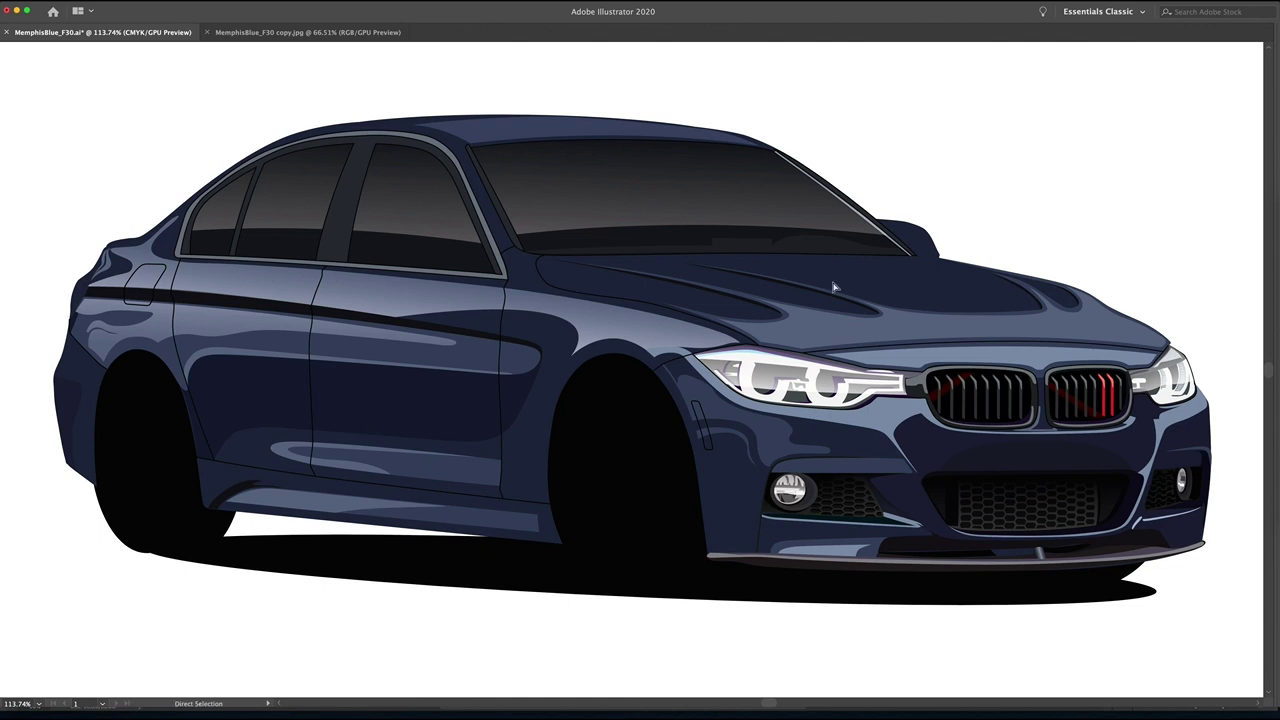